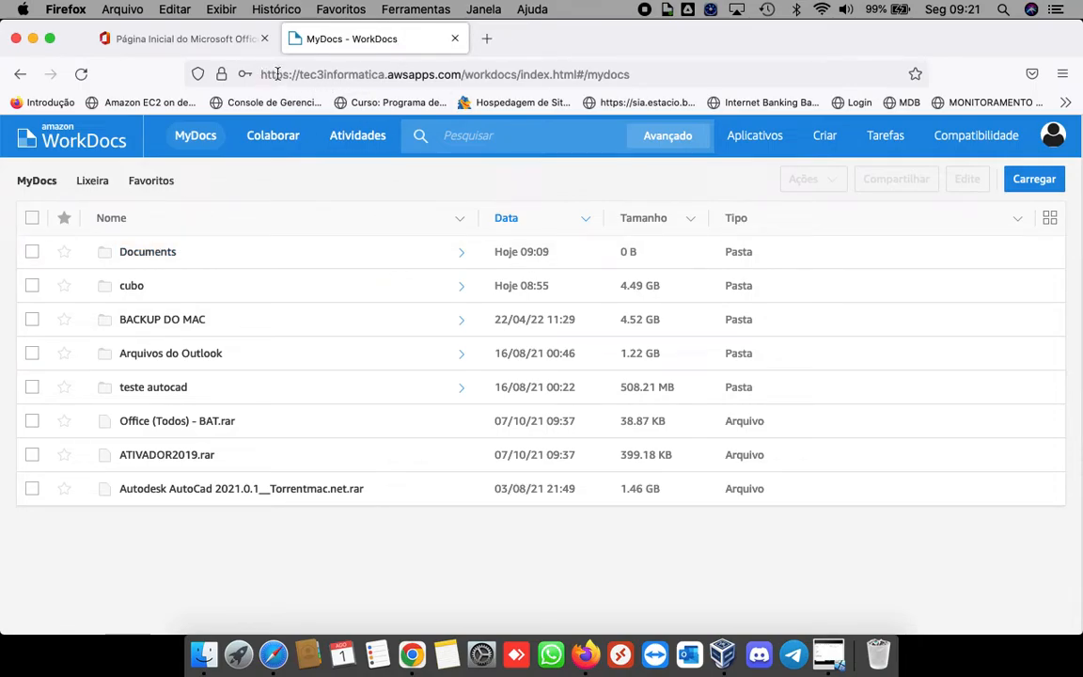
# Step: Inspect the site portion of the page address, then return focus to the page
pyautogui.moveTo(262, 75); pyautogui.dragTo(398, 74)
pyautogui.click(400, 75)
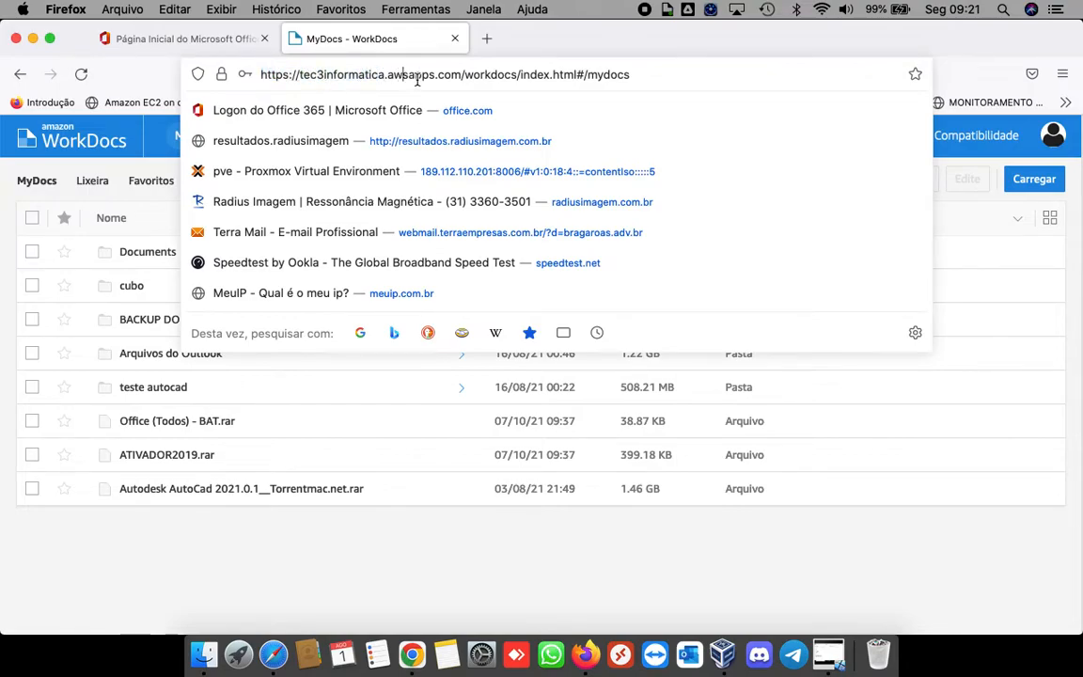
pyautogui.press('Left')
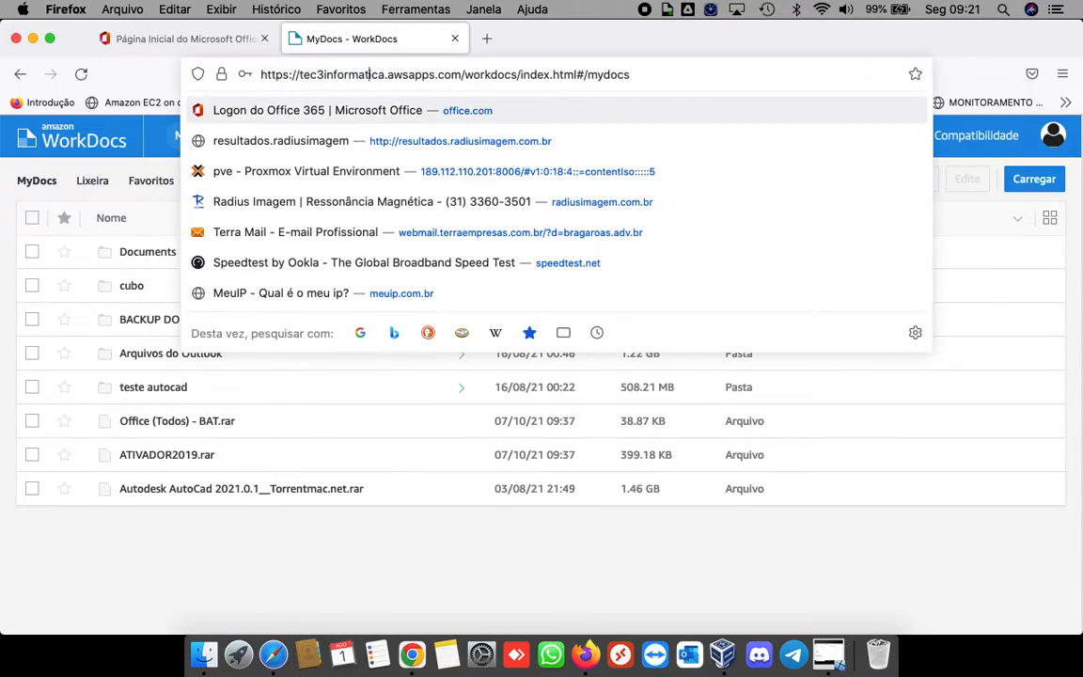
pyautogui.press('Left')
pyautogui.press('Left')
pyautogui.press('Left')
pyautogui.press('Left')
pyautogui.hotkey('shift', 'Right')
pyautogui.hotkey('shift', 'Right')
pyautogui.hotkey('shift', 'Right')
pyautogui.hotkey('shift', 'Right')
pyautogui.hotkey('shift', 'Right')
pyautogui.hotkey('shift', 'Right')
pyautogui.hotkey('shift', 'Right')
pyautogui.hotkey('shift', 'Right')
pyautogui.hotkey('shift', 'Right')
pyautogui.hotkey('shift', 'Right')
pyautogui.hotkey('shift', 'Right')
pyautogui.hotkey('shift', 'Right')
pyautogui.hotkey('shift', 'Right')
pyautogui.hotkey('shift', 'Right')
pyautogui.hotkey('shift', 'Right')
pyautogui.hotkey('shift', 'Right')
pyautogui.hotkey('shift', 'Right')
pyautogui.hotkey('shift', 'Right')
pyautogui.hotkey('shift', 'Right')
pyautogui.hotkey('shift', 'Right')
pyautogui.hotkey('shift', 'Right')
pyautogui.hotkey('shift', 'Right')
pyautogui.hotkey('shift', 'Right')
pyautogui.hotkey('shift', 'Right')
pyautogui.hotkey('shift', 'Right')
pyautogui.hotkey('shift', 'Right')
pyautogui.hotkey('shift', 'Right')
pyautogui.hotkey('shift', 'Right')
pyautogui.hotkey('shift', 'Right')
pyautogui.hotkey('shift', 'Right')
pyautogui.hotkey('shift', 'Right')
pyautogui.hotkey('shift', 'Right')
pyautogui.hotkey('shift', 'Right')
pyautogui.hotkey('shift', 'Right')
pyautogui.hotkey('shift', 'Right')
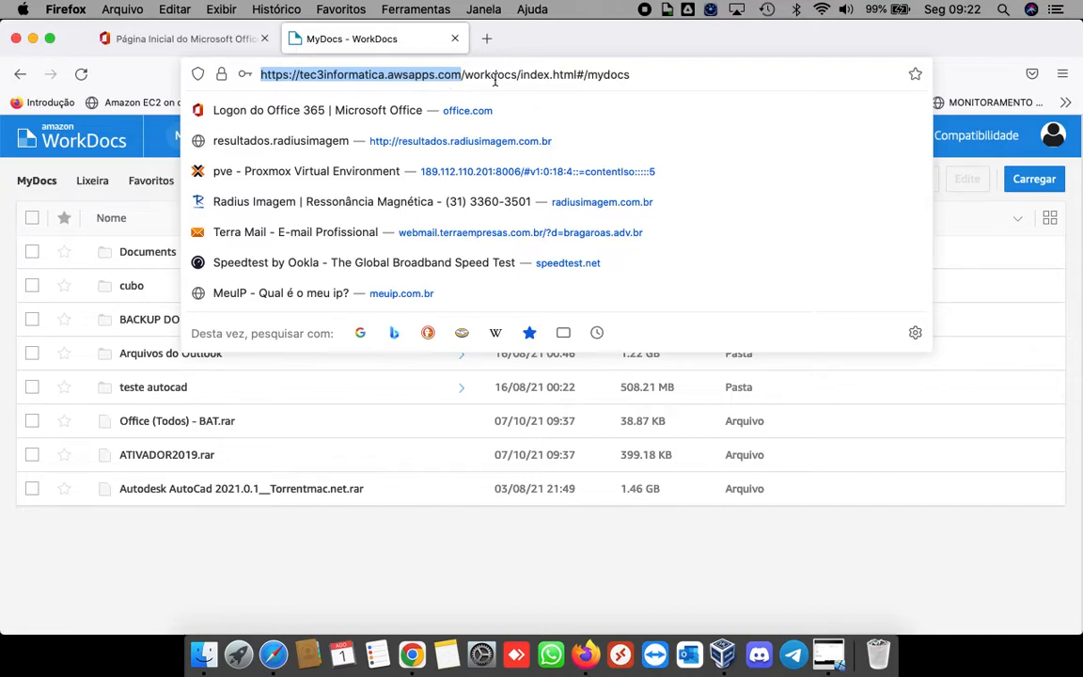
pyautogui.click(575, 45)
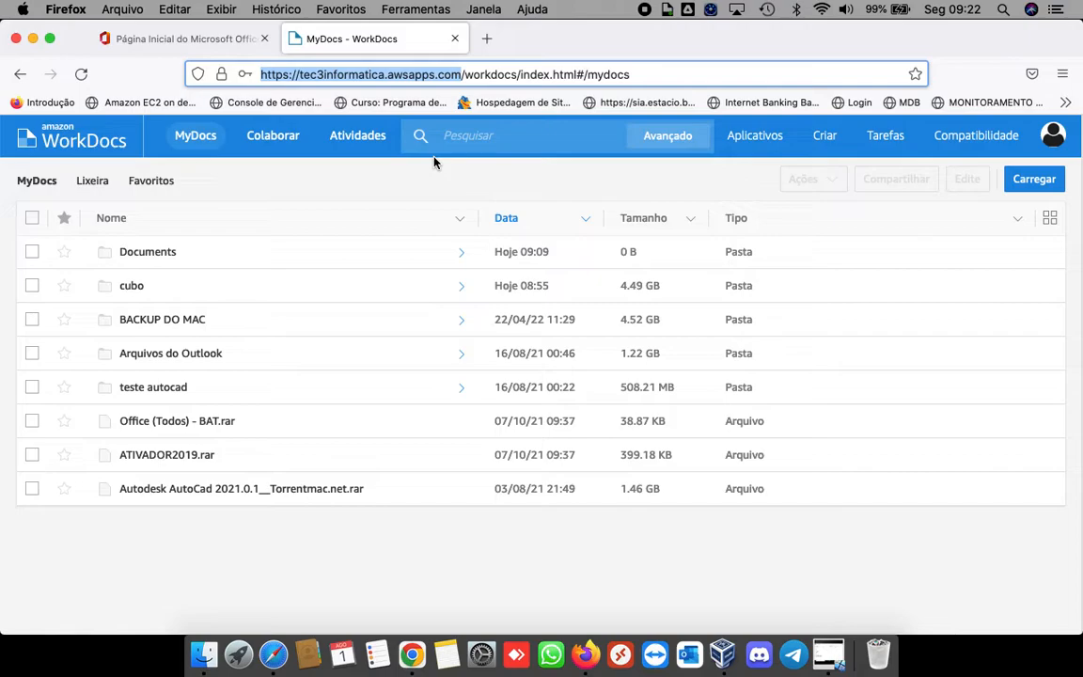
pyautogui.click(647, 79)
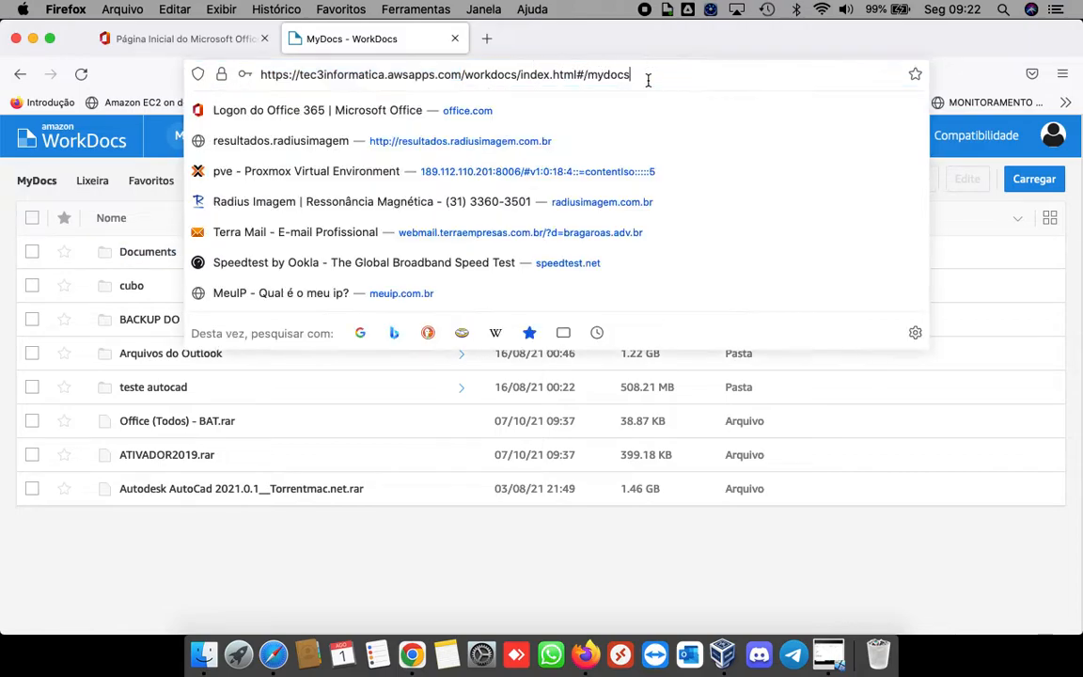
pyautogui.click(702, 45)
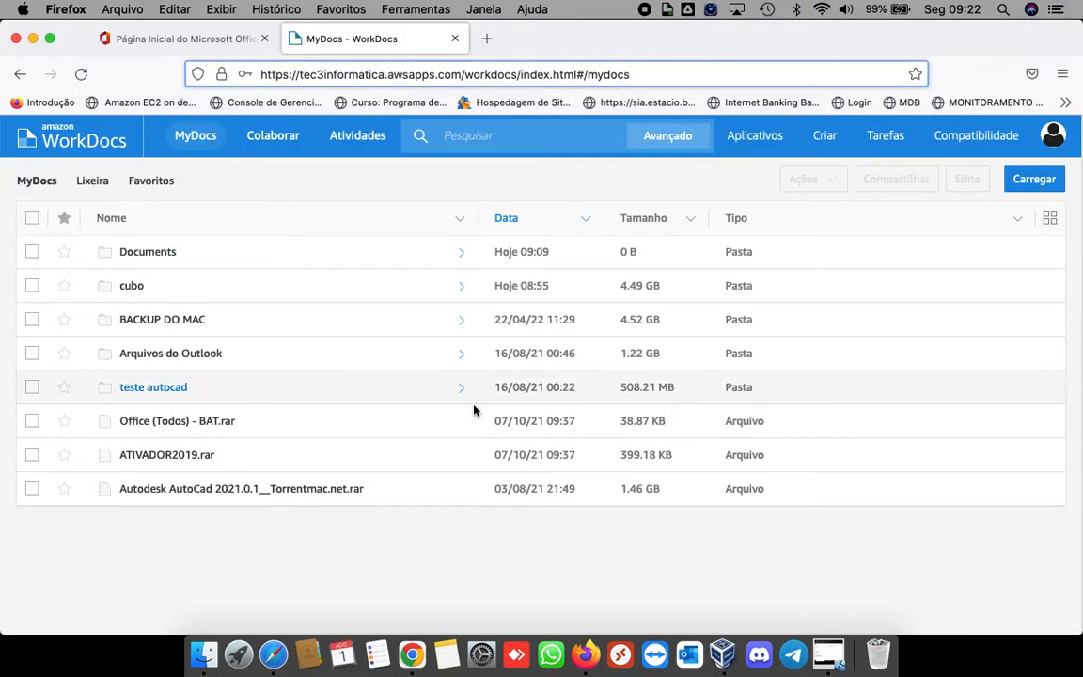
pyautogui.click(411, 563)
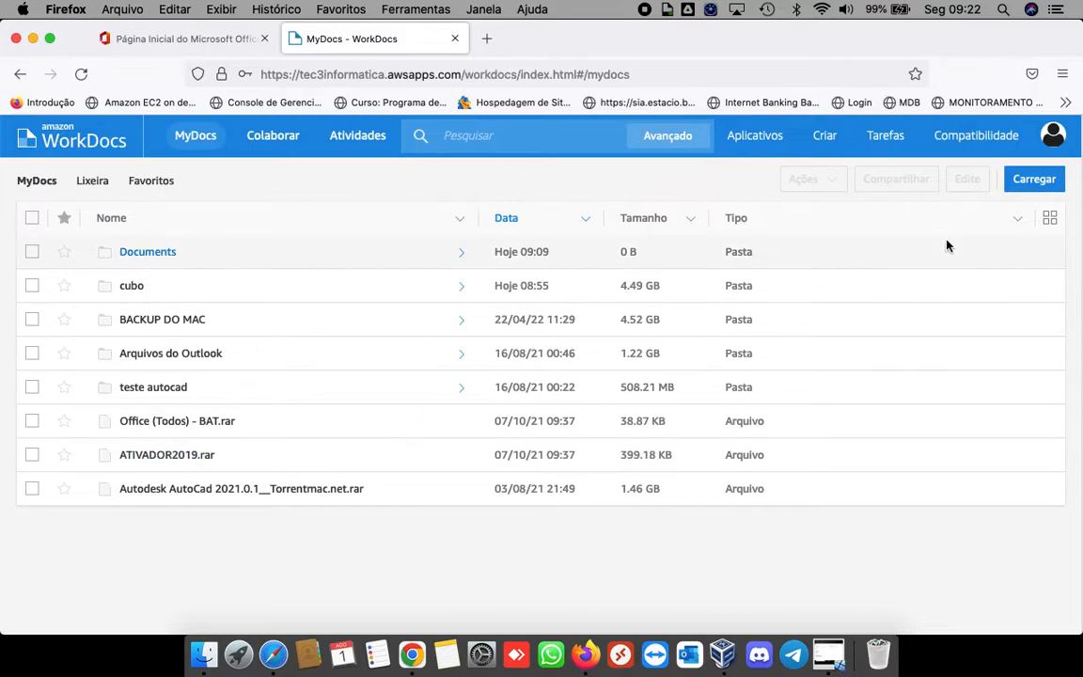
# Step: Check the account panel and the Lixeira recycle bin, refresh MyDocs, then reopen Minha conta
pyautogui.click(1053, 140)
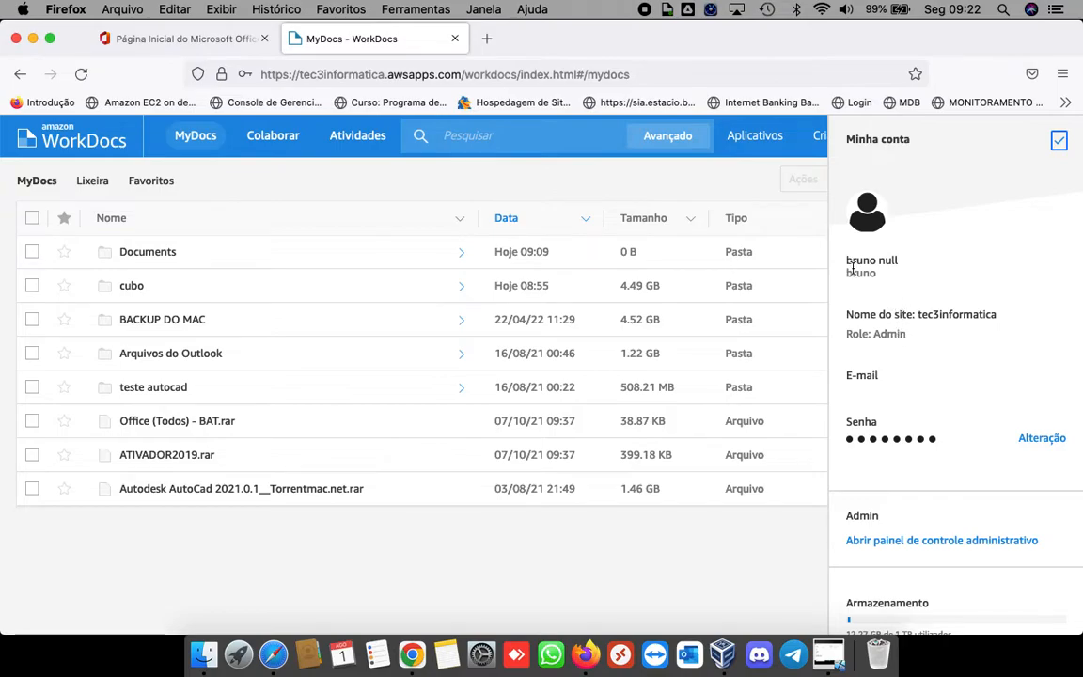
pyautogui.click(717, 564)
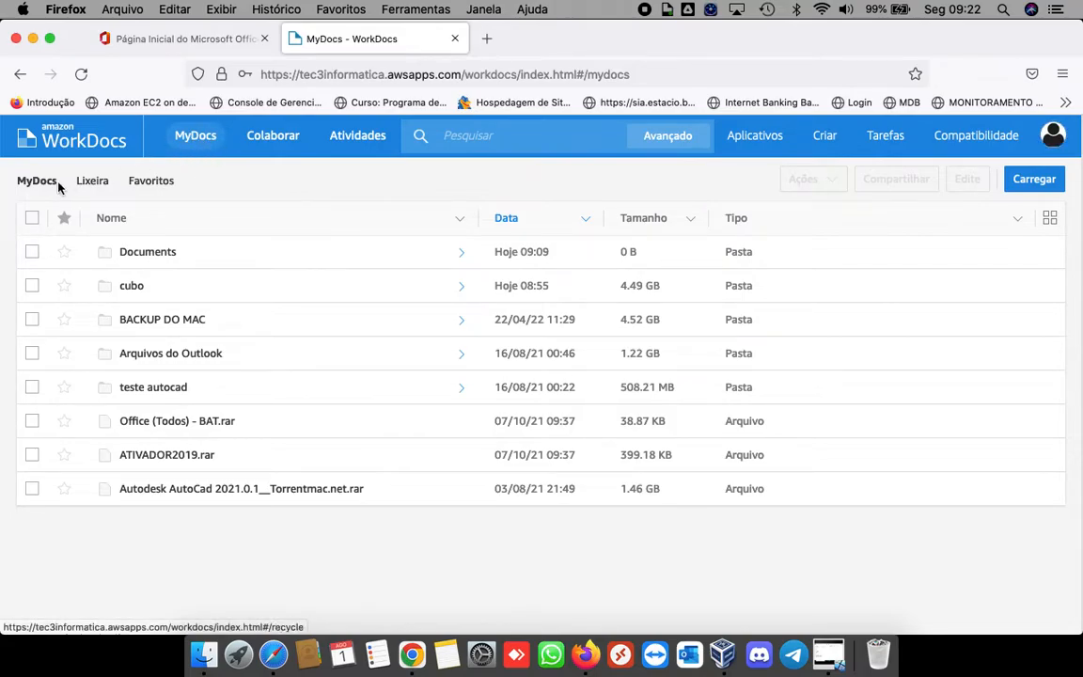
pyautogui.click(94, 183)
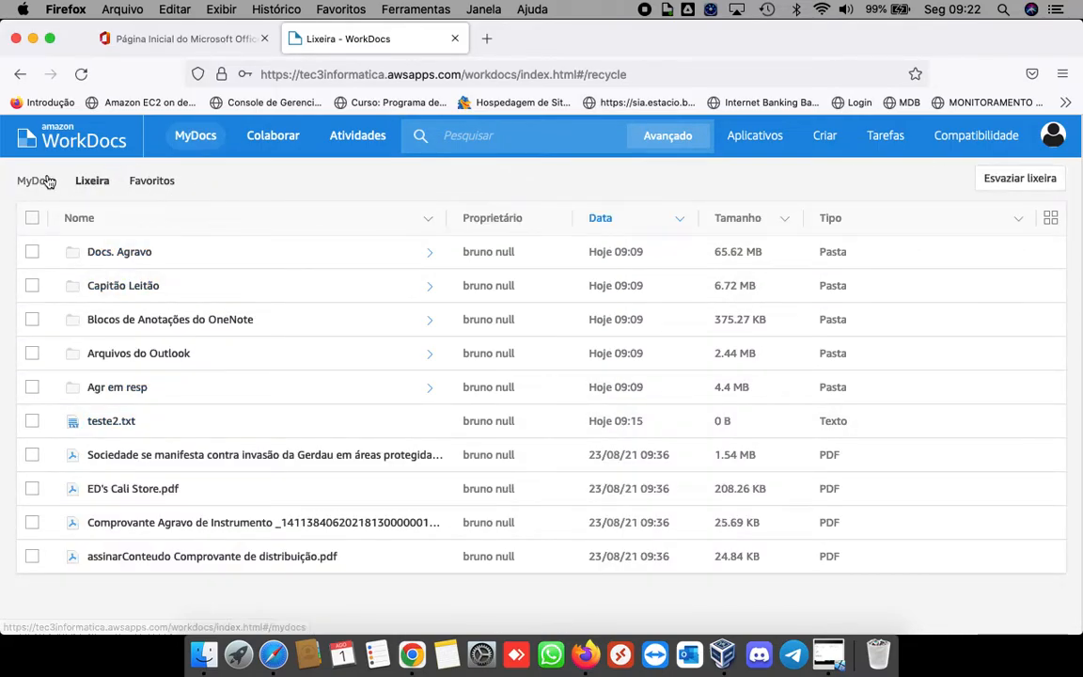
pyautogui.click(35, 180)
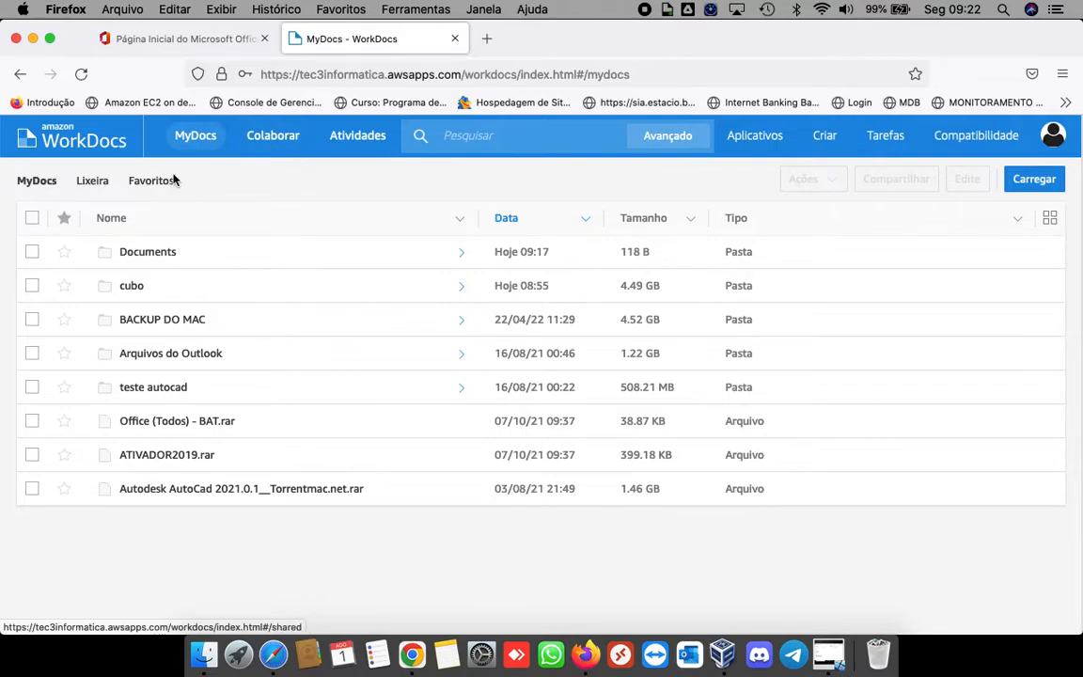
pyautogui.click(40, 181)
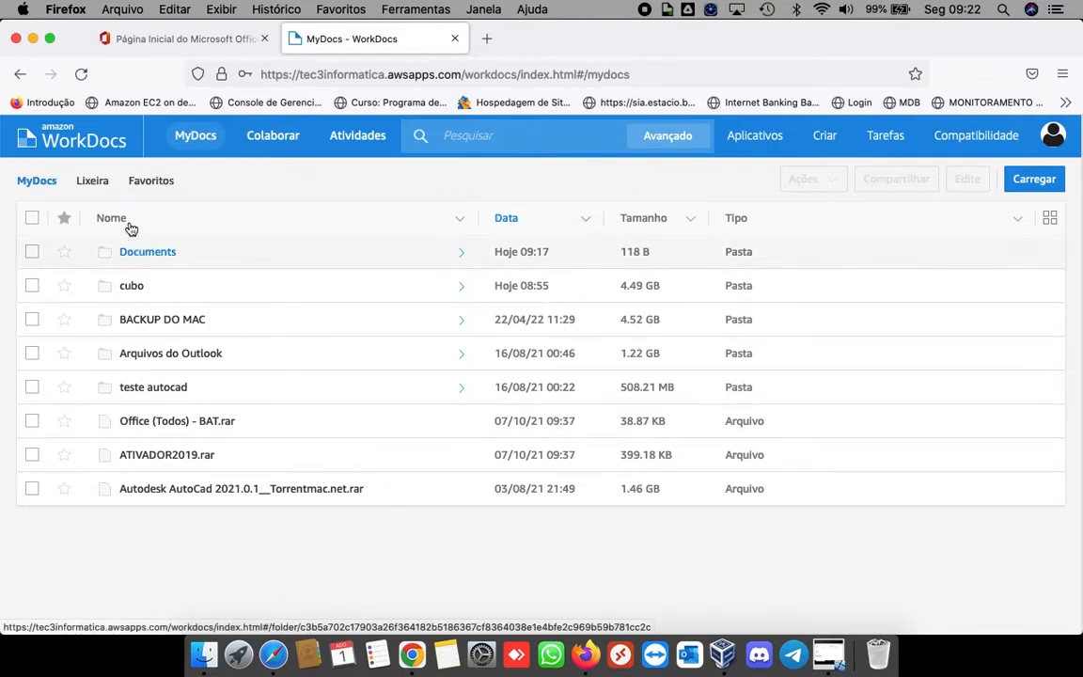
pyautogui.click(1052, 135)
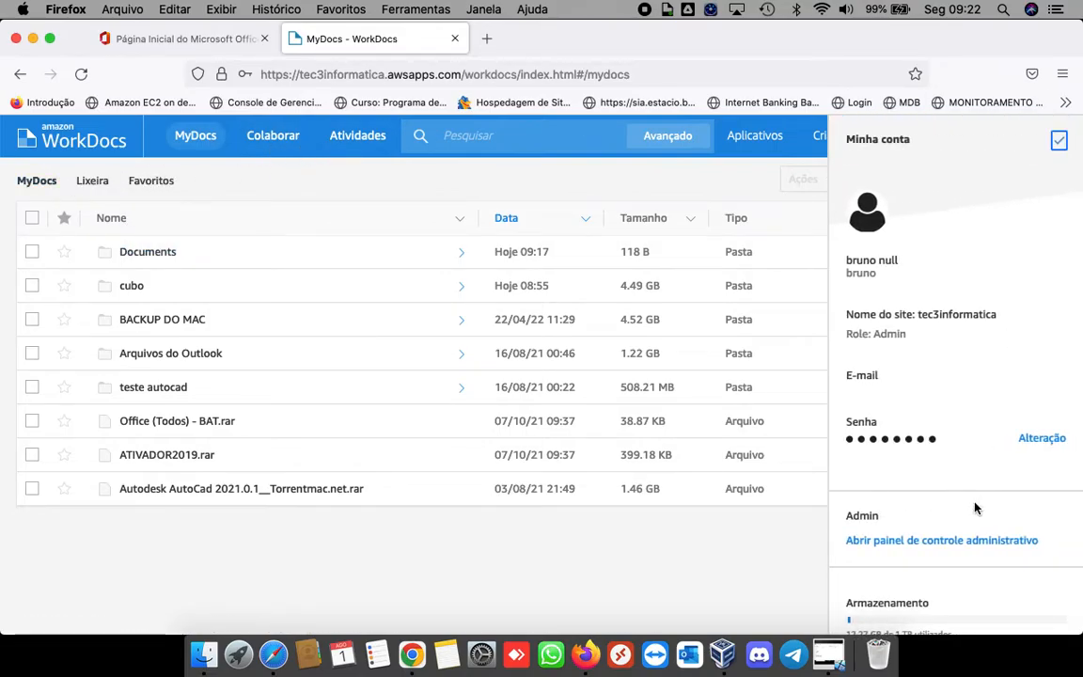
pyautogui.scroll(-3, 931, 564)
# Step: Log out, then enter the account's e-mail address and choose Iniciar sessão
pyautogui.click(863, 601)
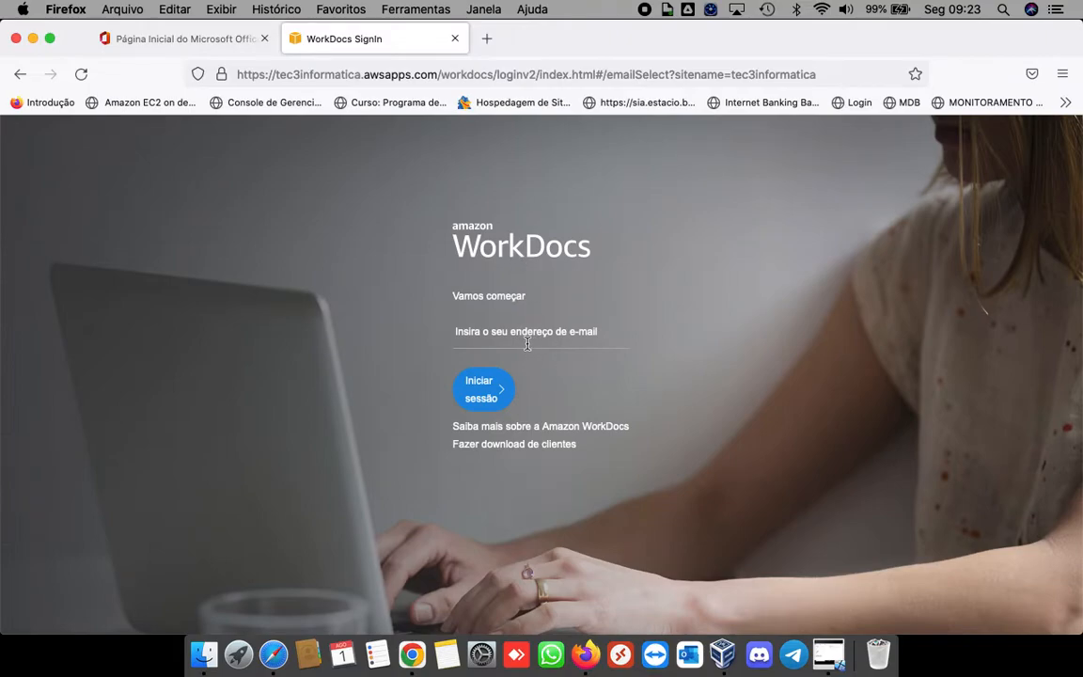
pyautogui.click(499, 343)
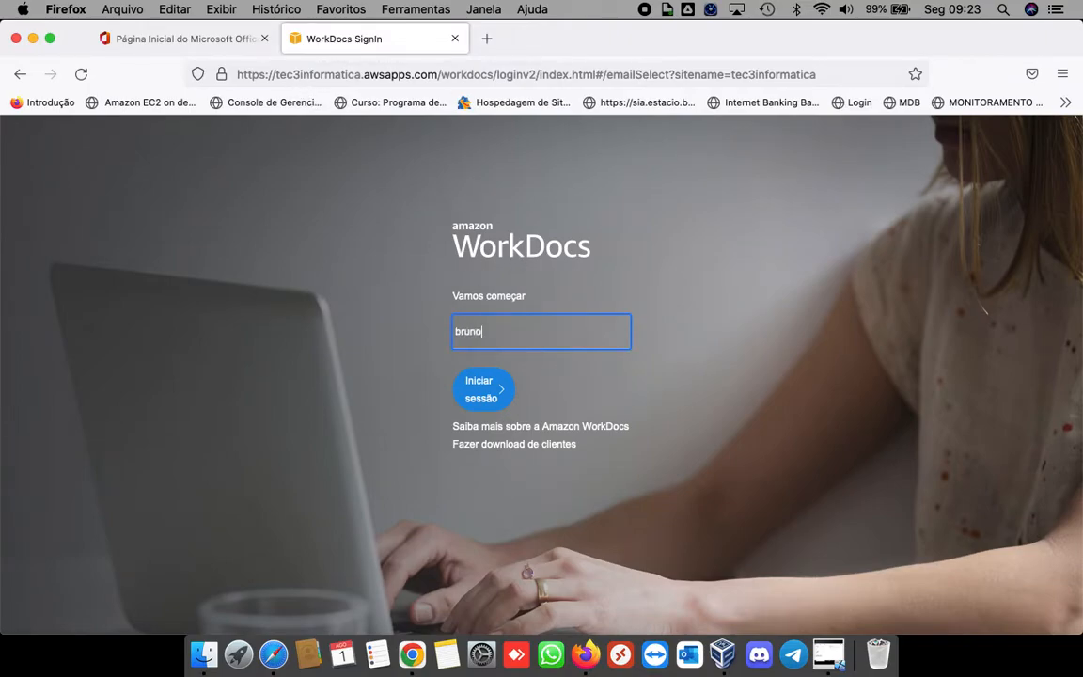
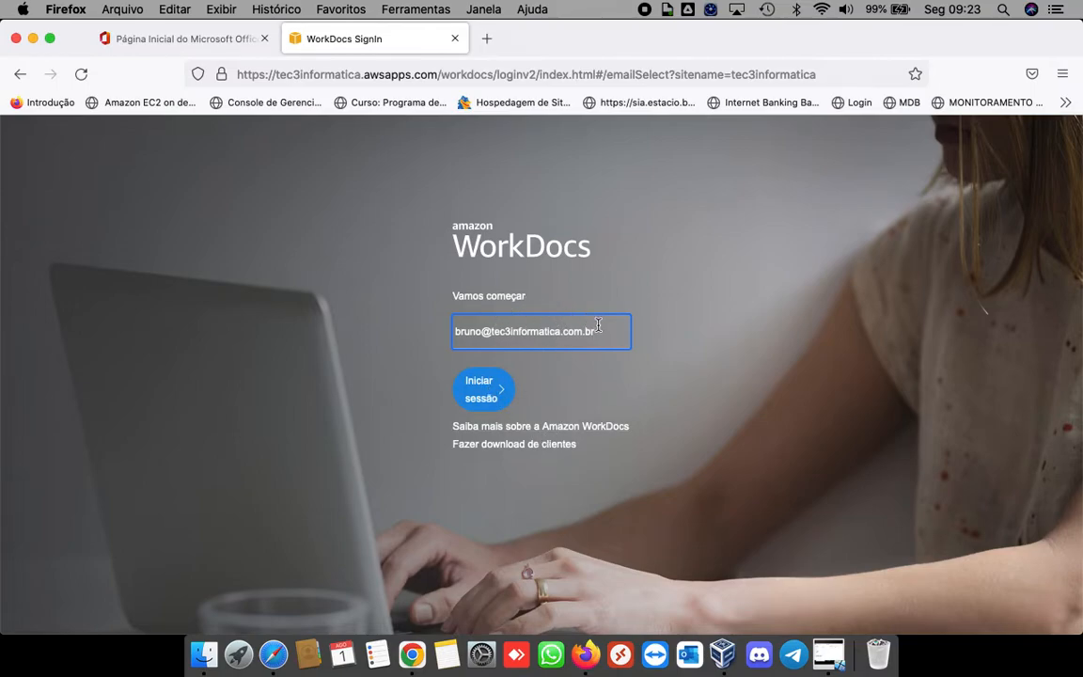
pyautogui.click(496, 401)
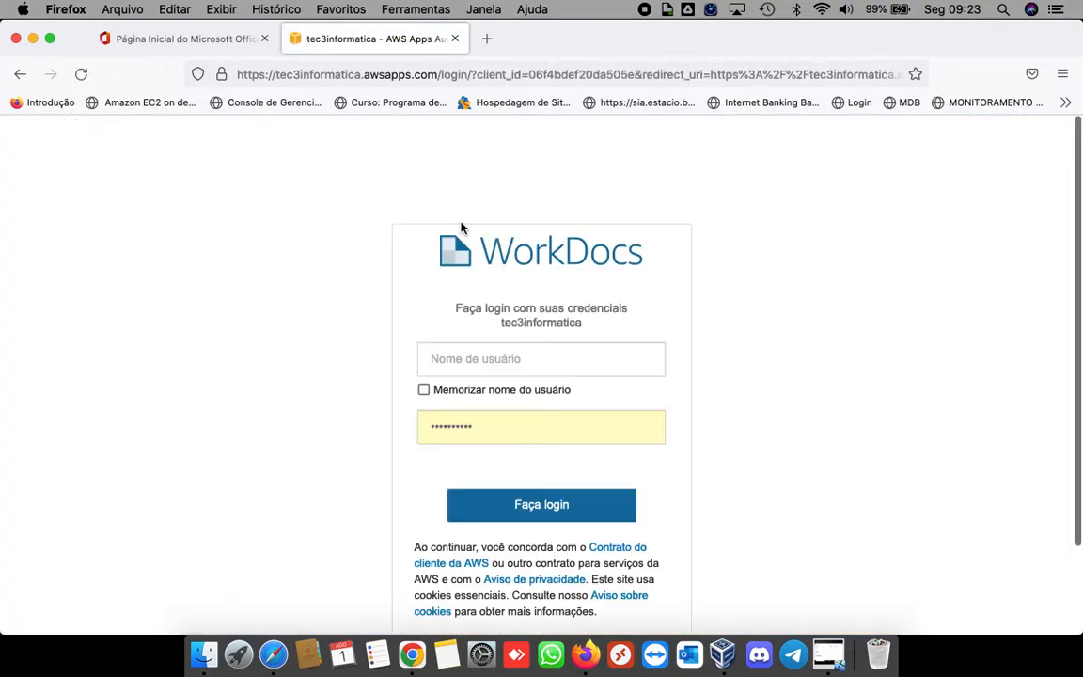
# Step: Enter the username and password and choose Faça login
pyautogui.click(524, 352)
pyautogui.write('bruno')
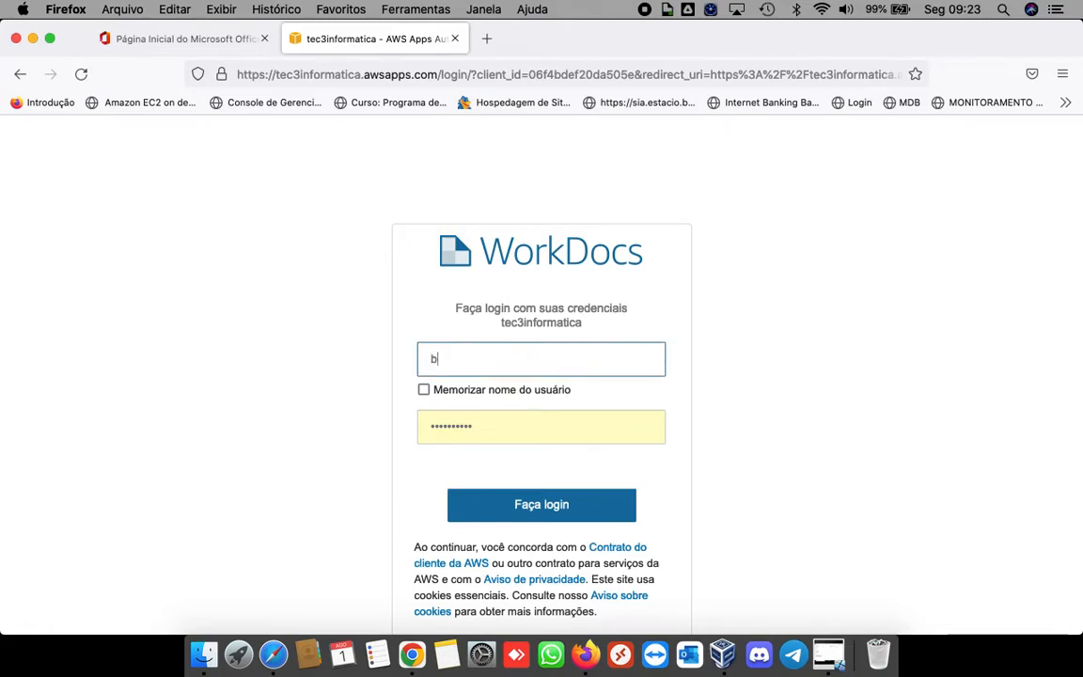
pyautogui.press('Tab')
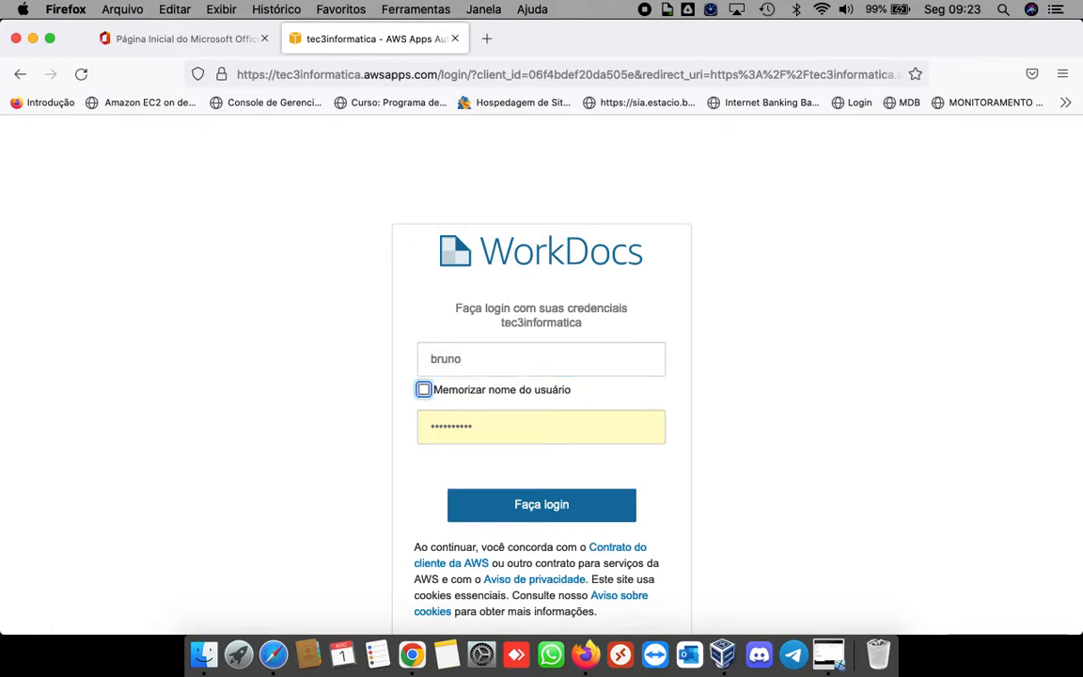
pyautogui.press('Tab')
pyautogui.write('•••••')
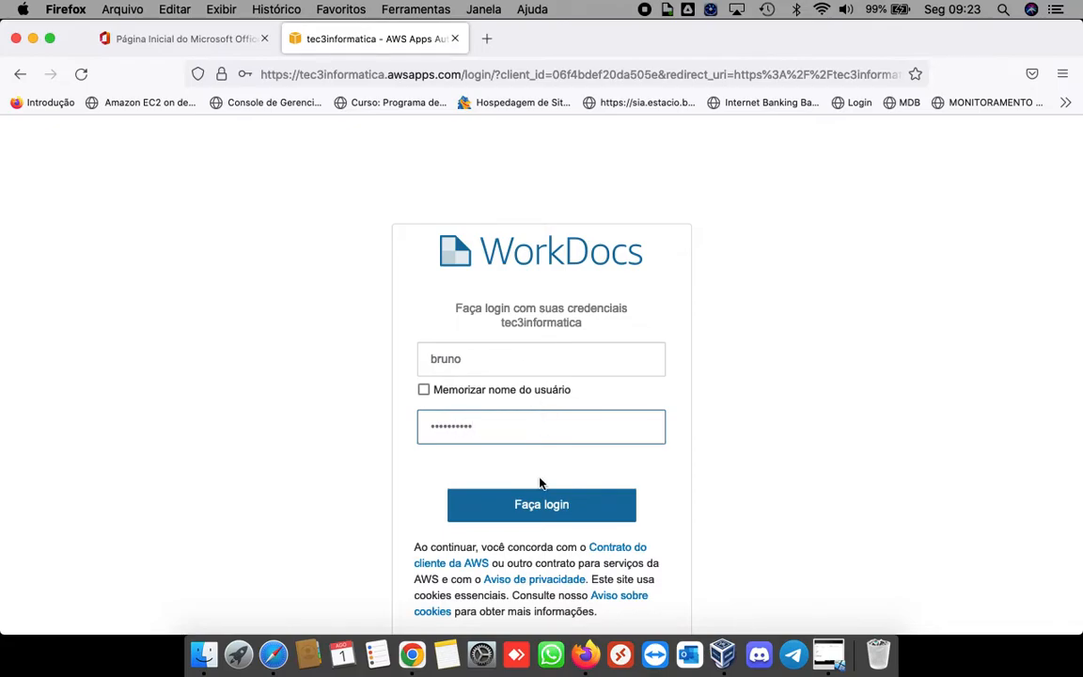
pyautogui.click(532, 504)
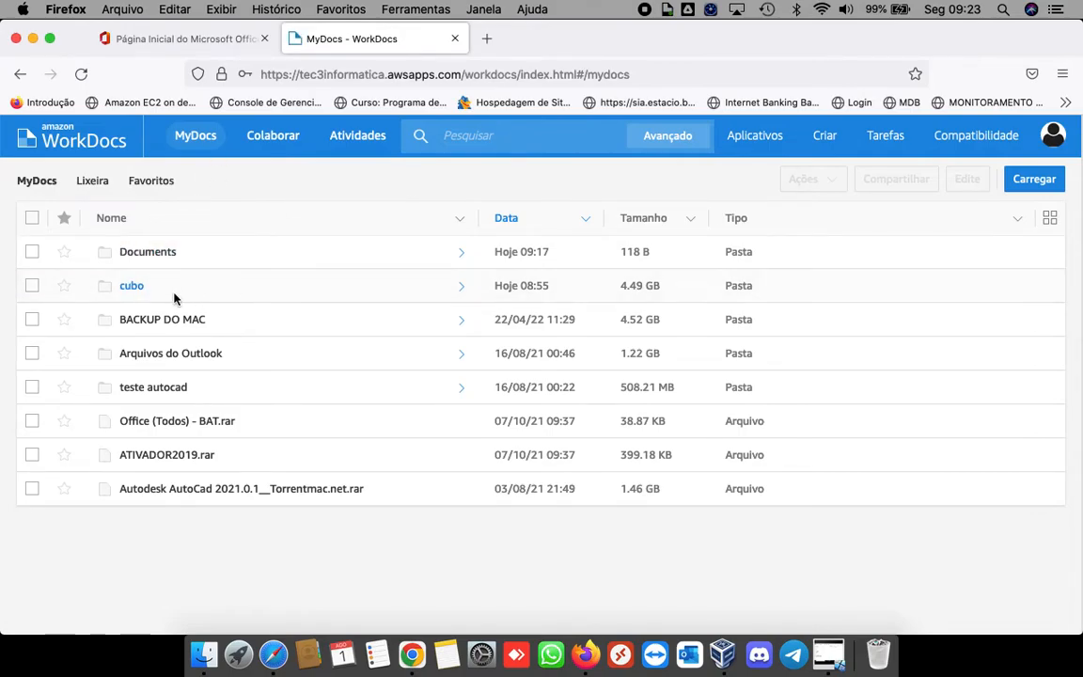
# Step: Select only the teste autocad folder and choose Compartilhar por convite from Compartilhar
pyautogui.click(32, 252)
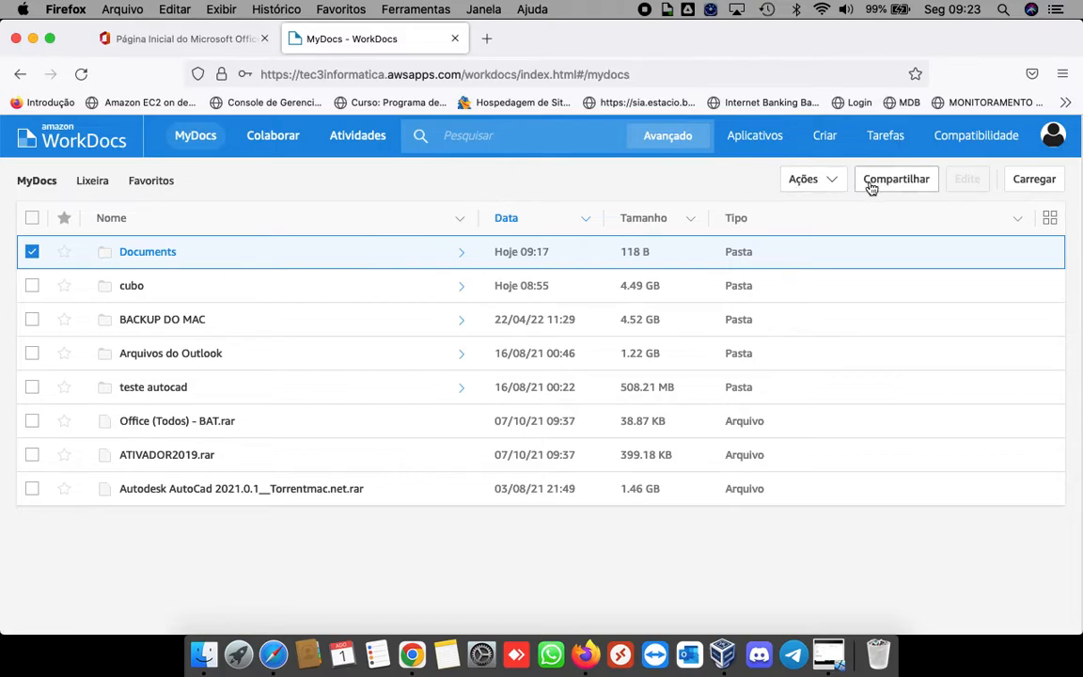
pyautogui.click(31, 251)
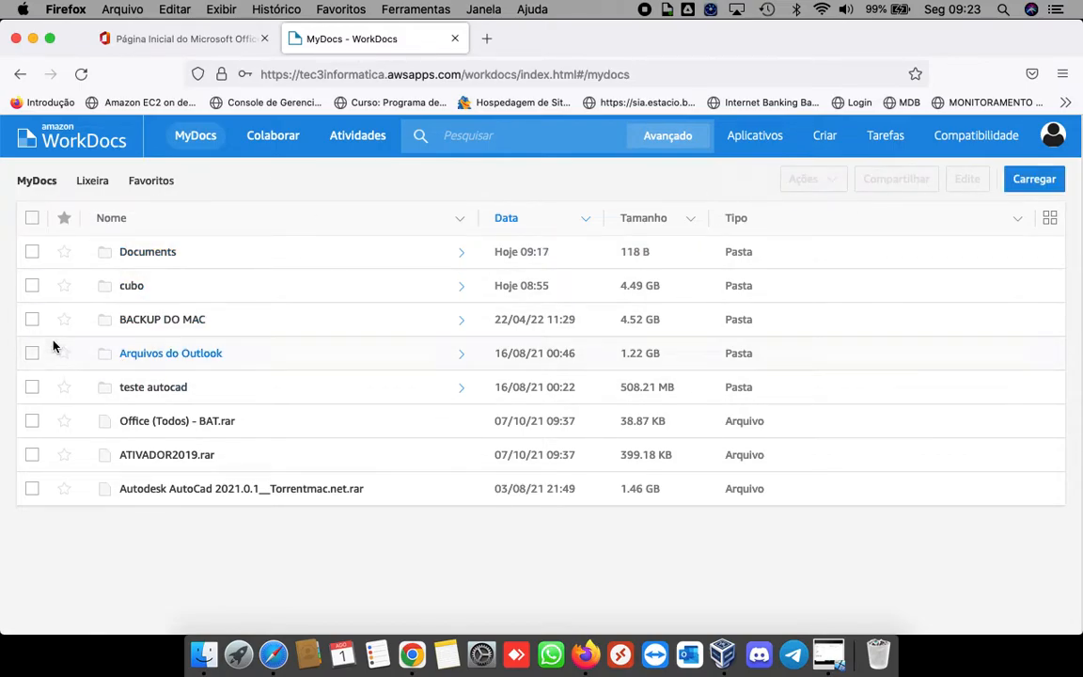
pyautogui.click(31, 388)
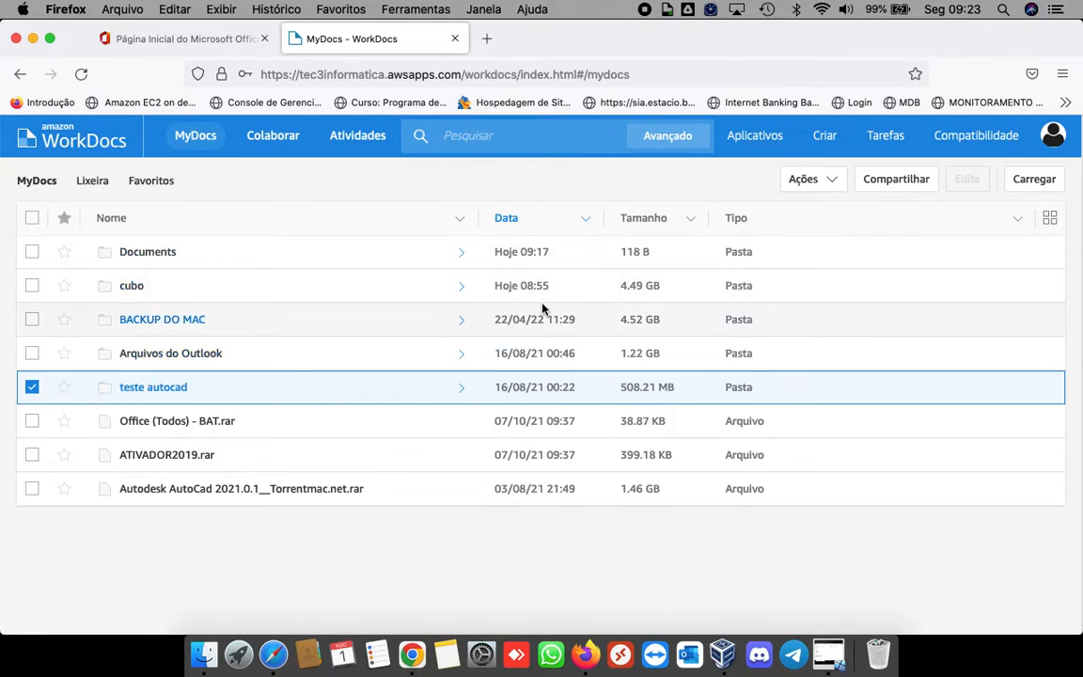
pyautogui.click(897, 184)
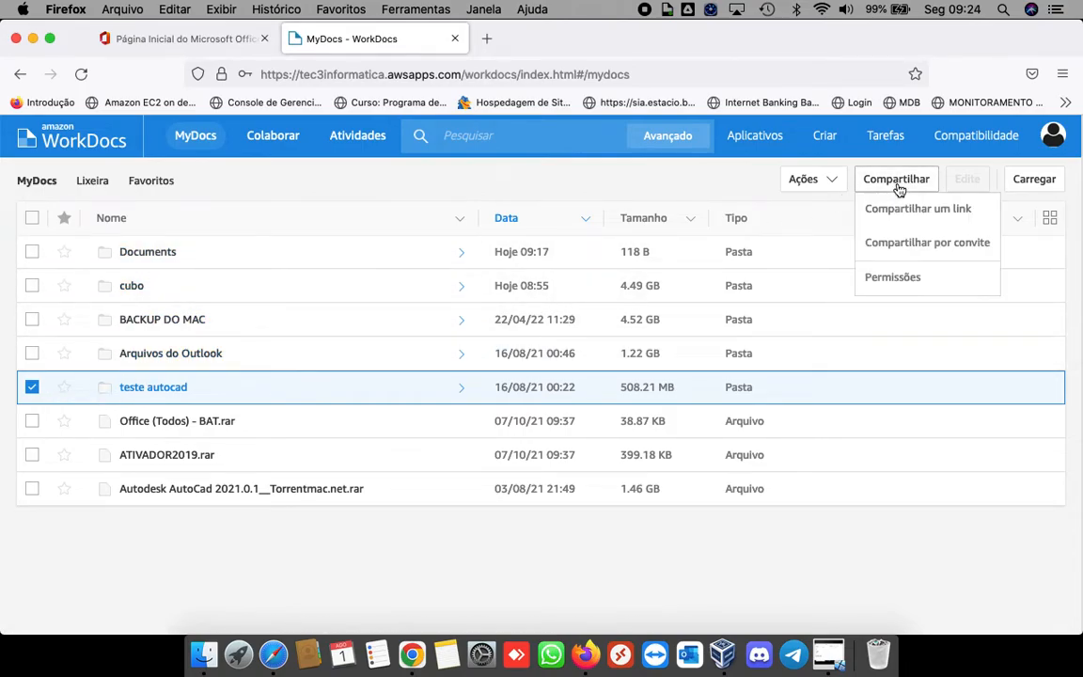
pyautogui.click(913, 241)
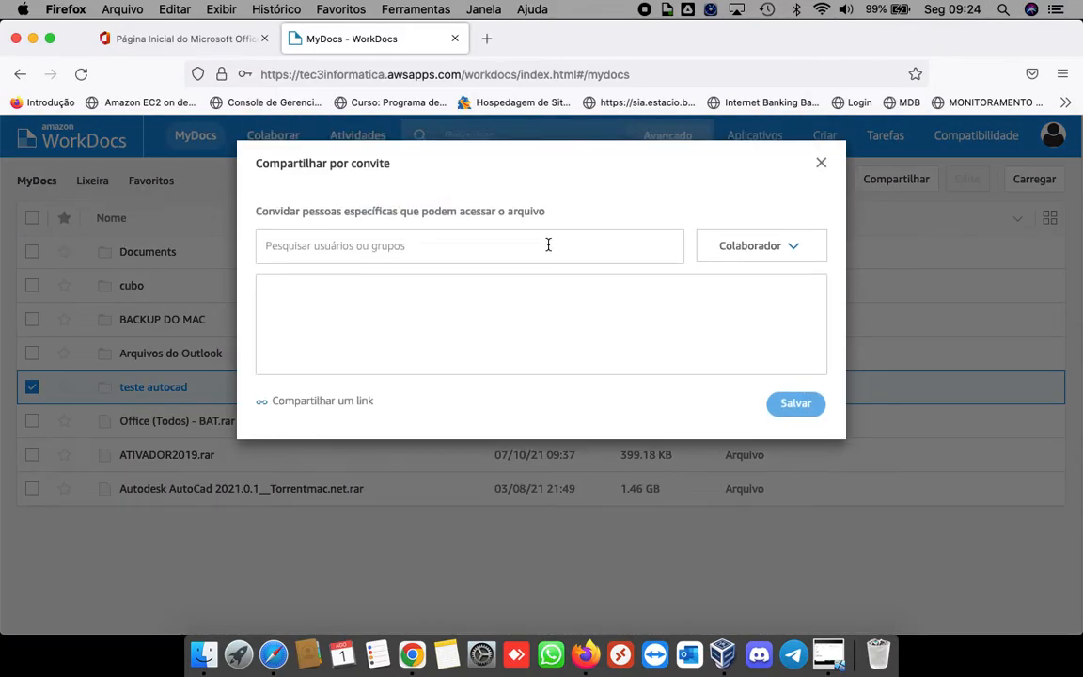
# Step: Invite the user found by searching 'c' with the Colaborador role and save the share
pyautogui.click(486, 245)
pyautogui.write('caio')
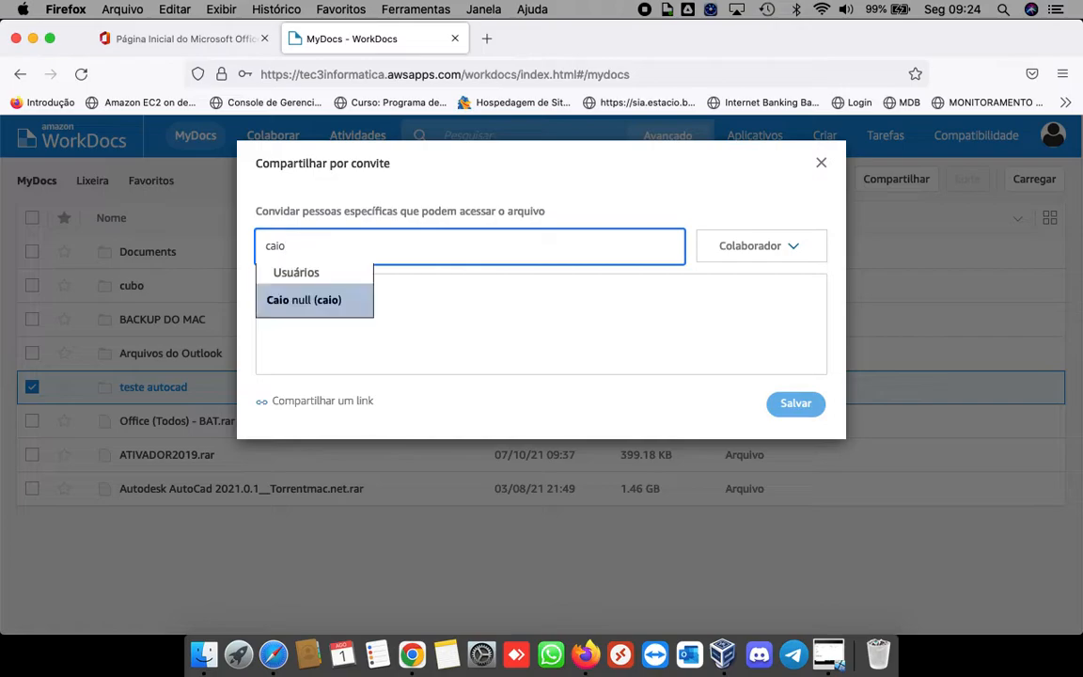
pyautogui.click(313, 302)
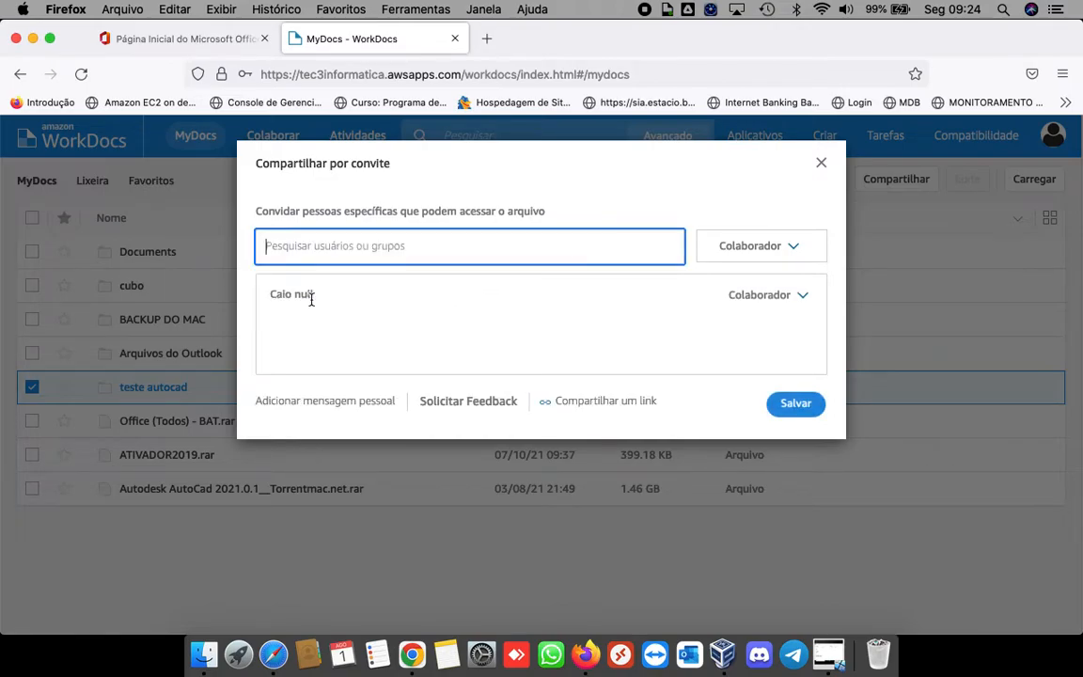
pyautogui.click(795, 249)
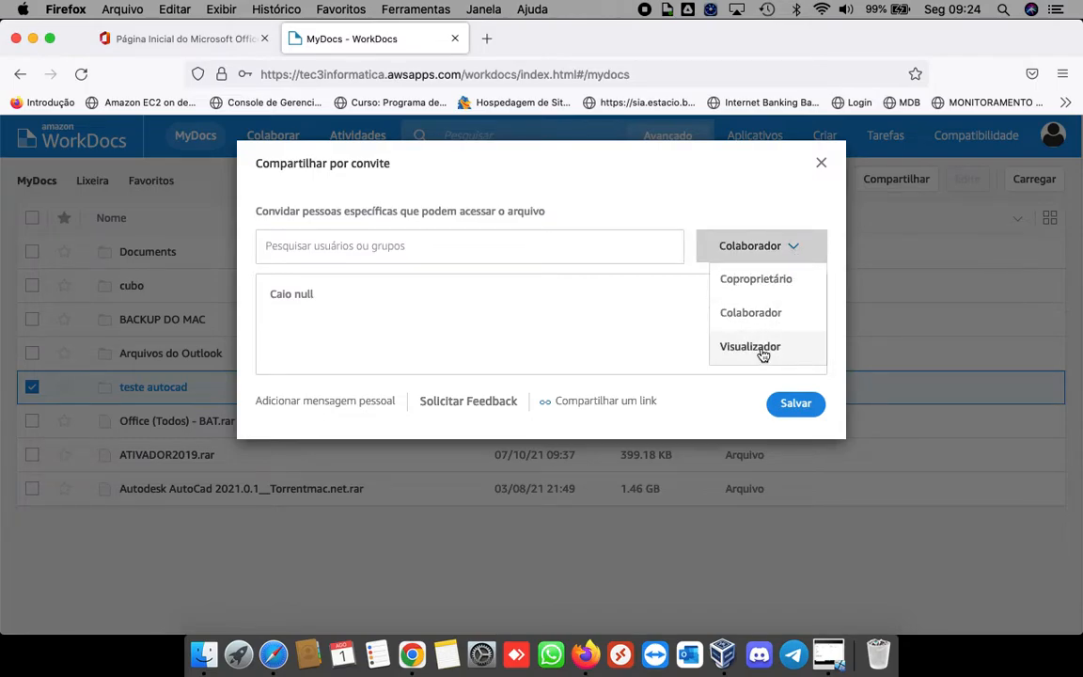
pyautogui.click(650, 335)
pyautogui.click(785, 248)
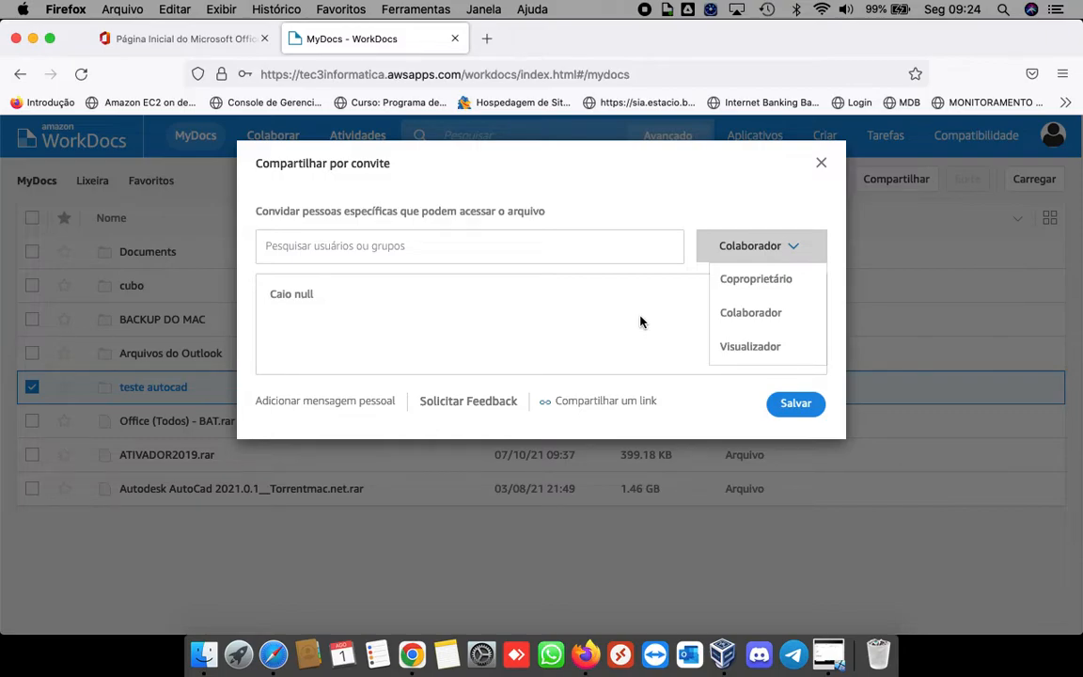
pyautogui.click(756, 313)
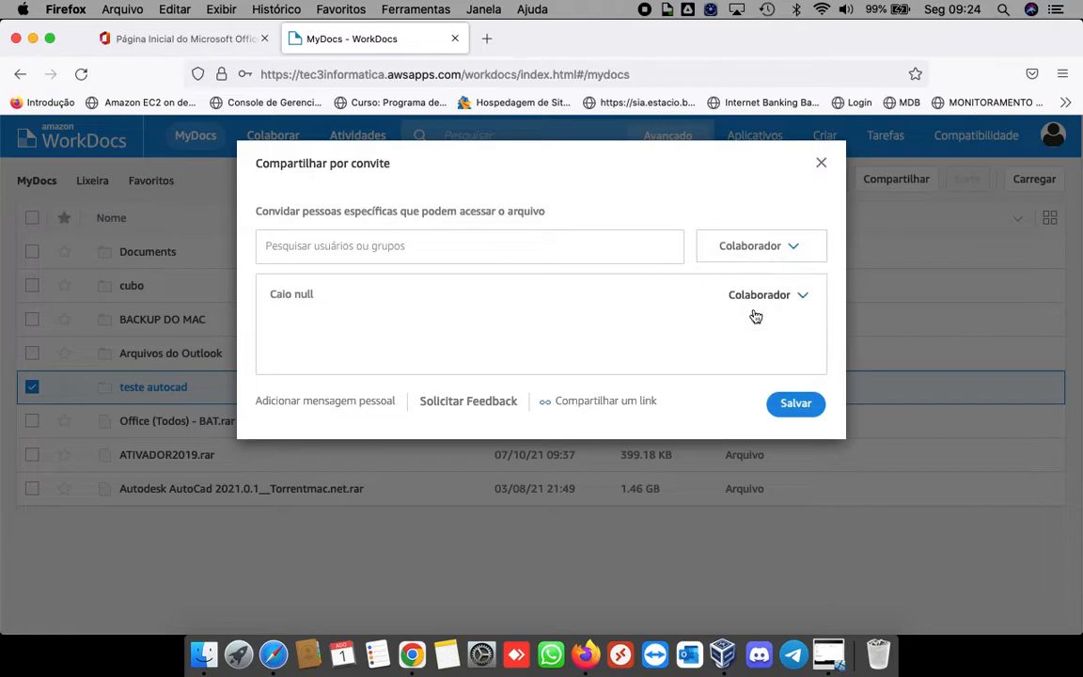
pyautogui.click(792, 404)
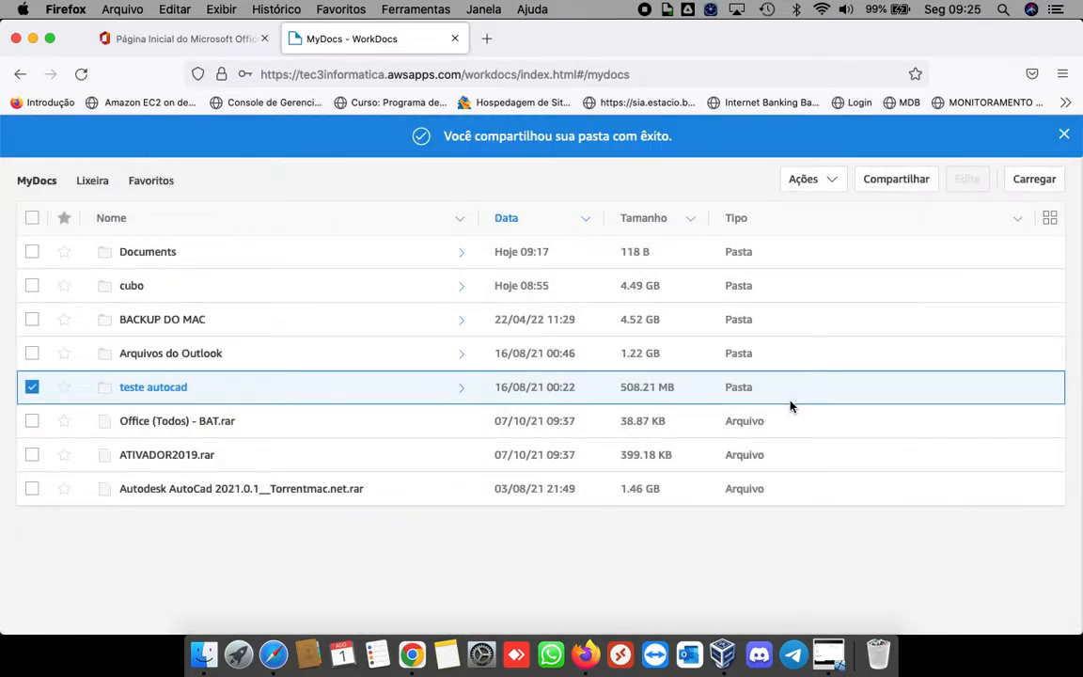
# Step: Deselect teste autocad, review the Atividades feed for the share, then return to MyDocs
pyautogui.click(32, 387)
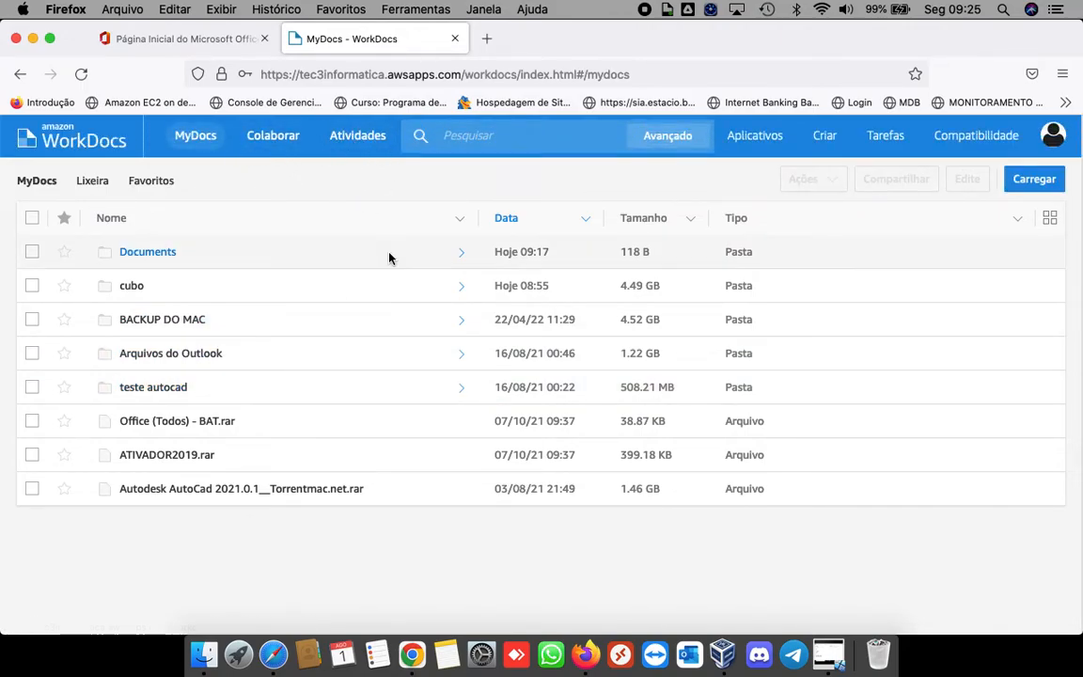
pyautogui.click(357, 139)
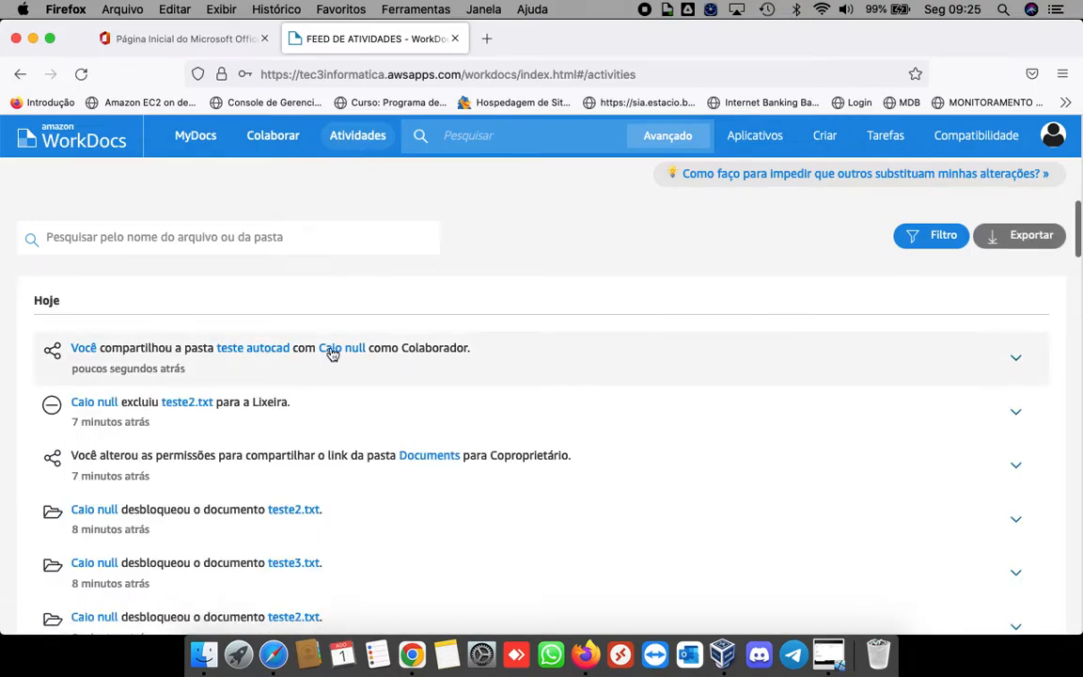
pyautogui.scroll(-3, 367, 438)
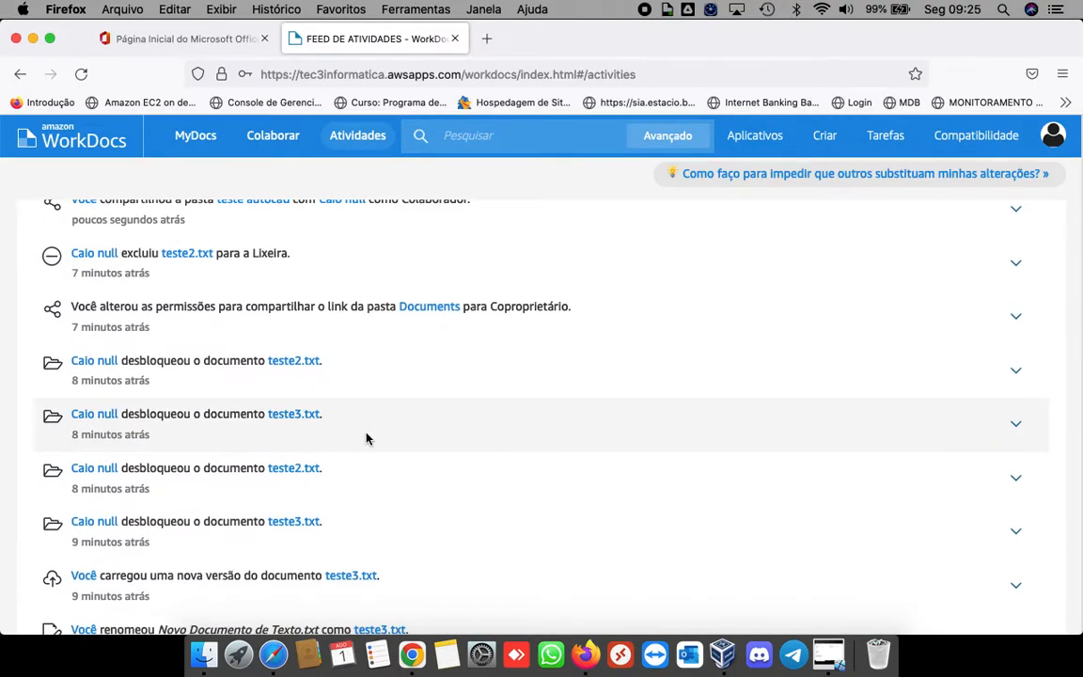
pyautogui.scroll(3, 369, 436)
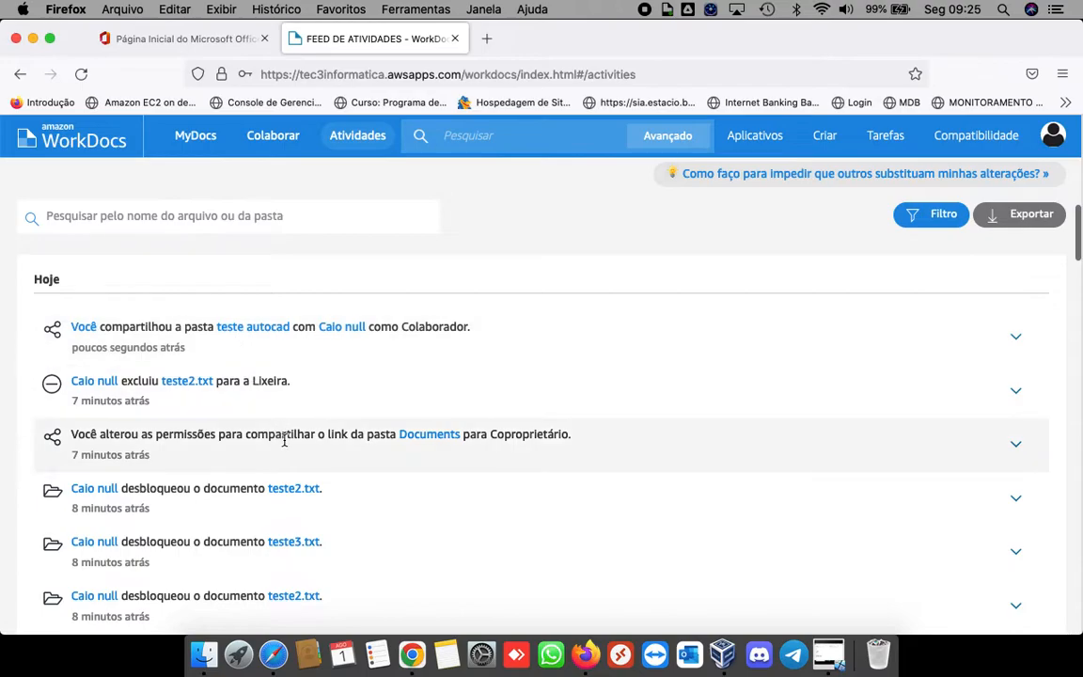
pyautogui.scroll(-6, 285, 442)
pyautogui.scroll(6, 355, 482)
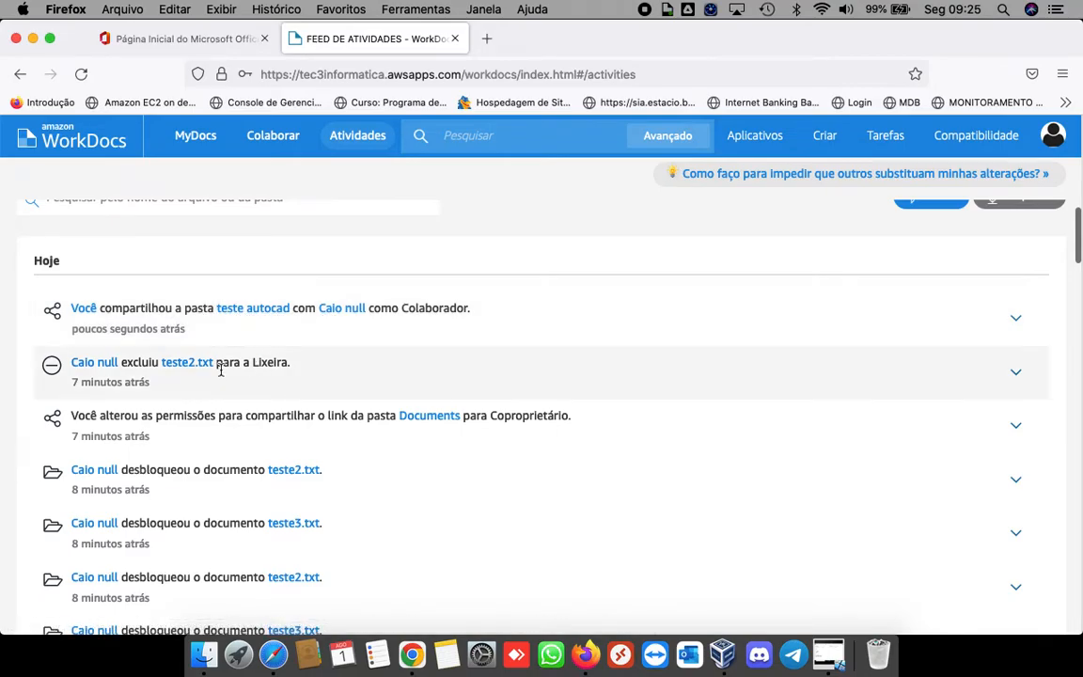
pyautogui.scroll(-1, 177, 389)
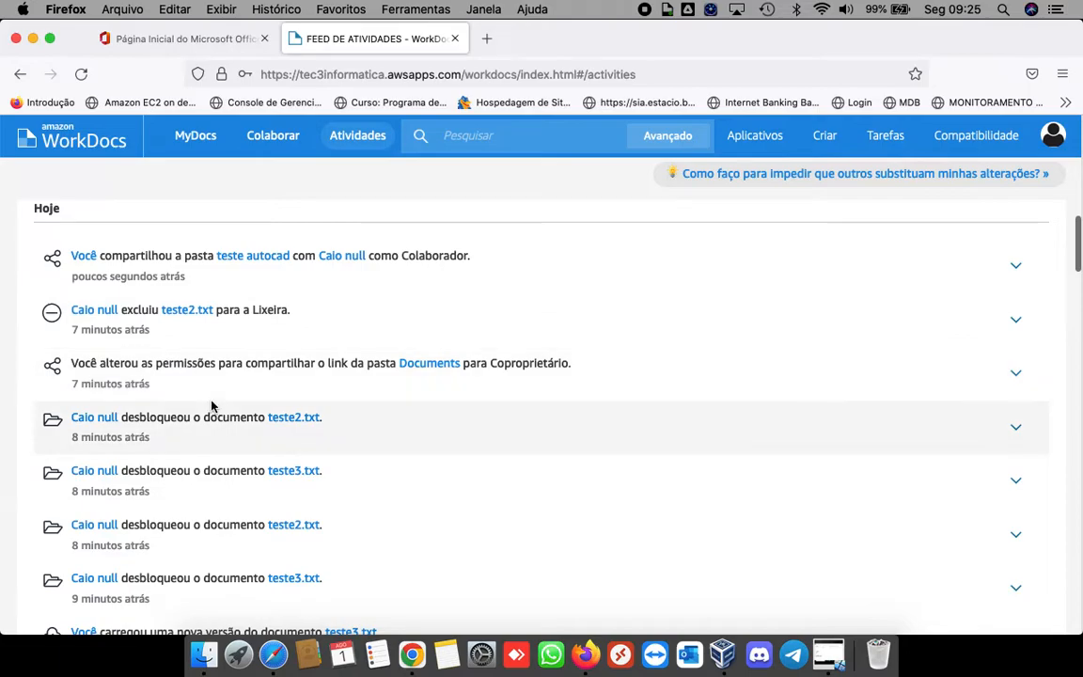
pyautogui.scroll(-2, 210, 404)
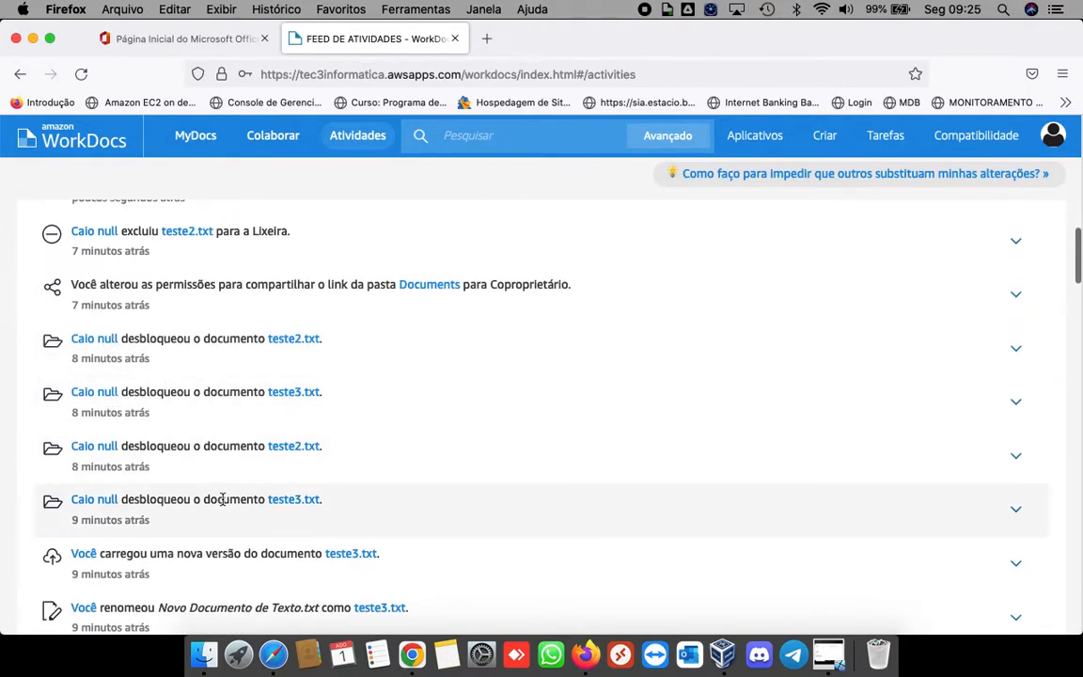
pyautogui.scroll(-4, 205, 469)
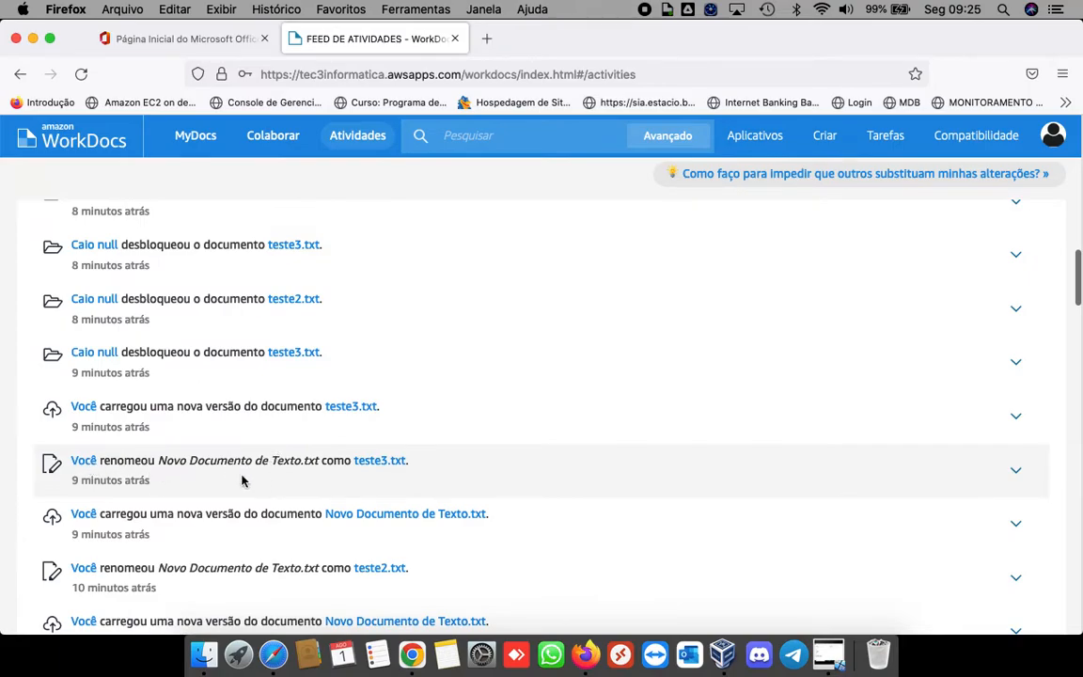
pyautogui.scroll(-2, 376, 395)
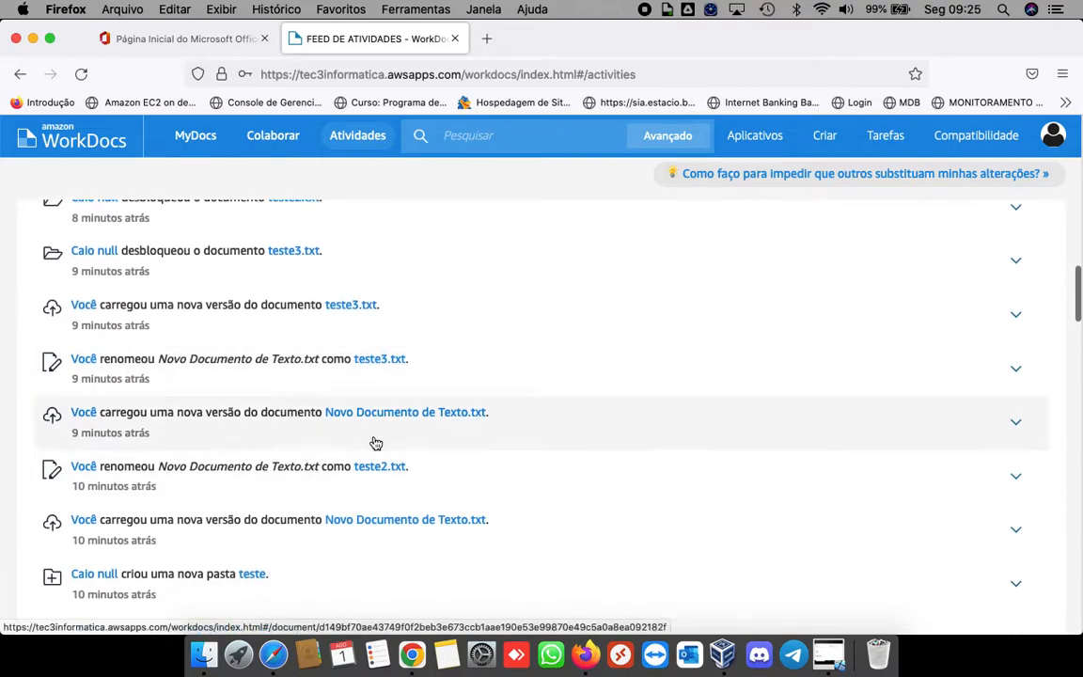
pyautogui.scroll(-3, 357, 470)
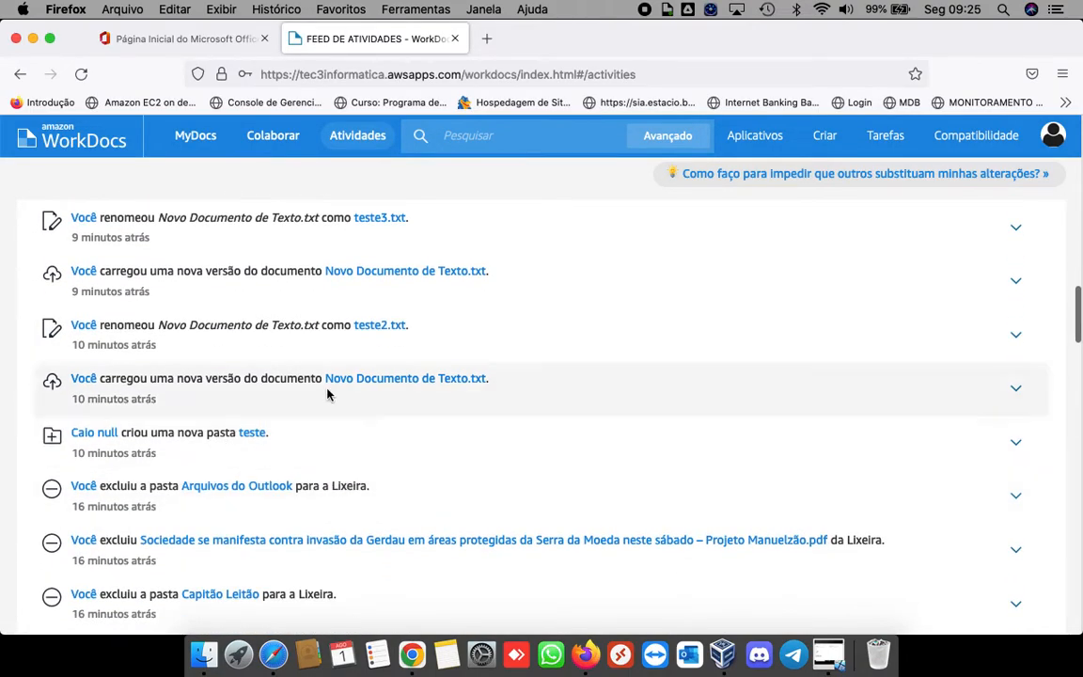
pyautogui.scroll(-2, 342, 442)
pyautogui.scroll(-1, 343, 439)
pyautogui.scroll(2, 341, 442)
pyautogui.scroll(-3, 314, 476)
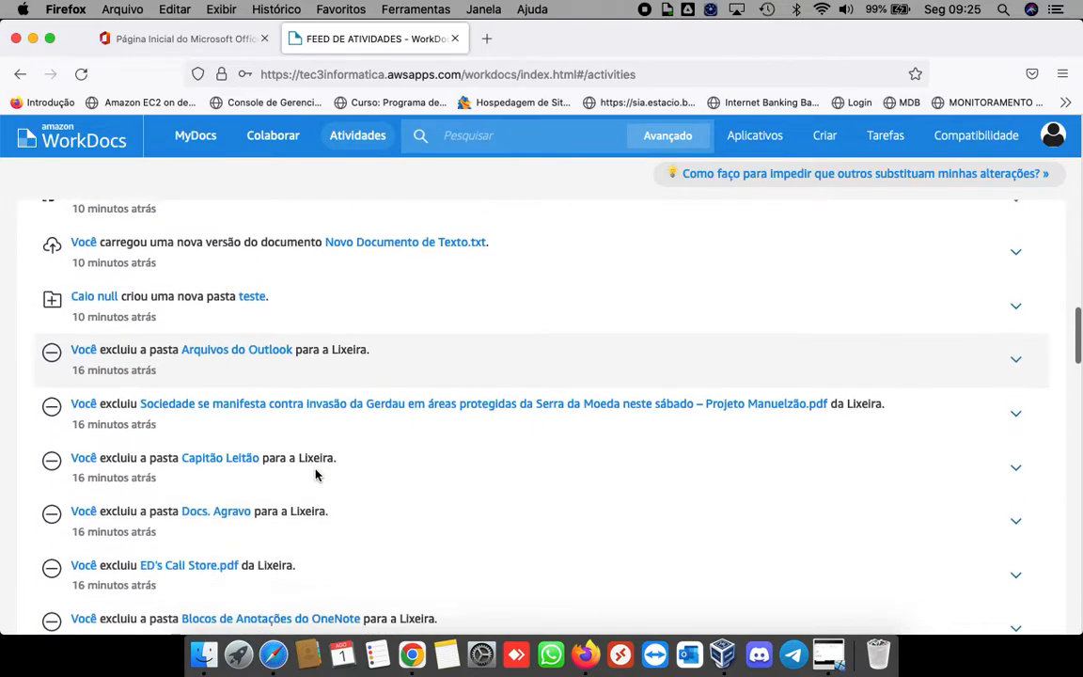
pyautogui.scroll(-7, 428, 477)
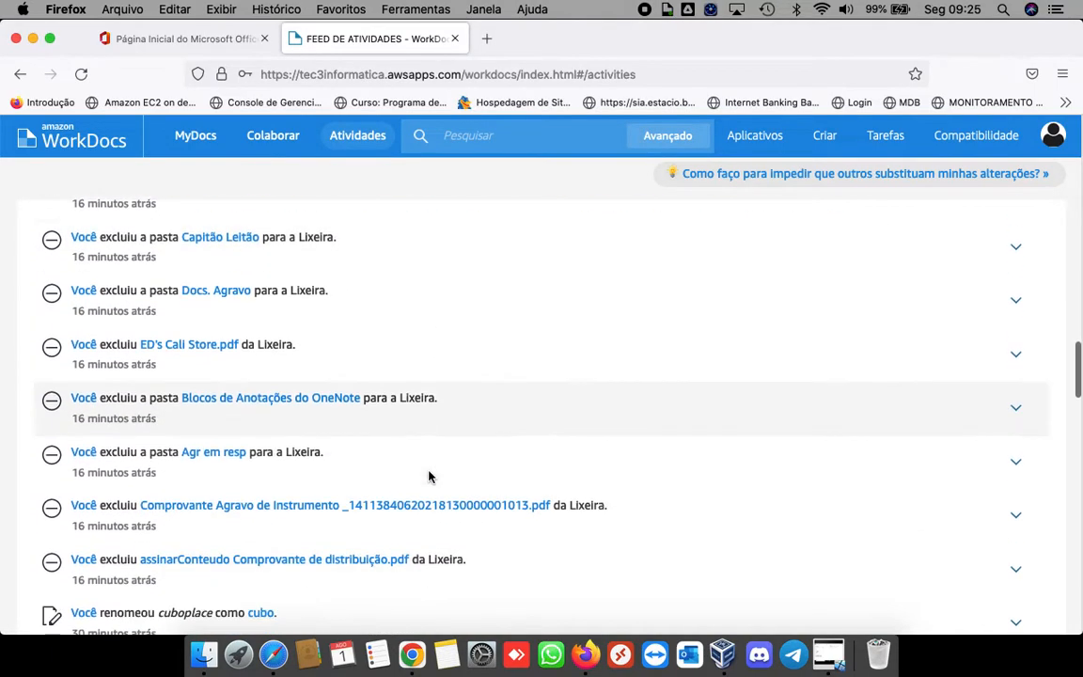
pyautogui.scroll(15, 391, 394)
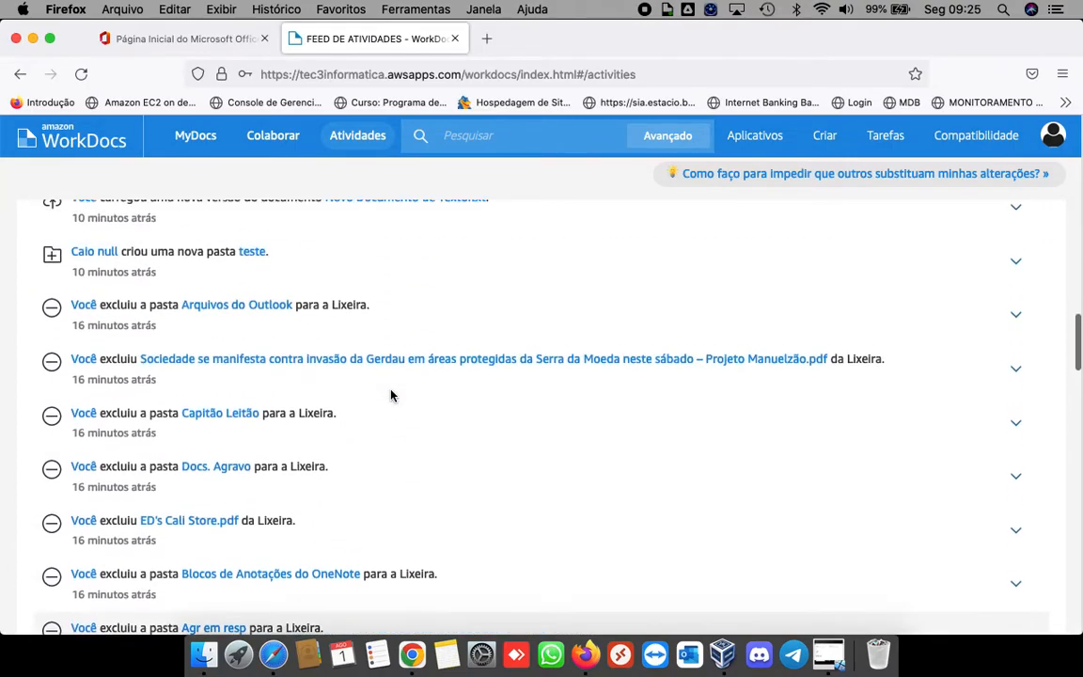
pyautogui.scroll(2, 391, 394)
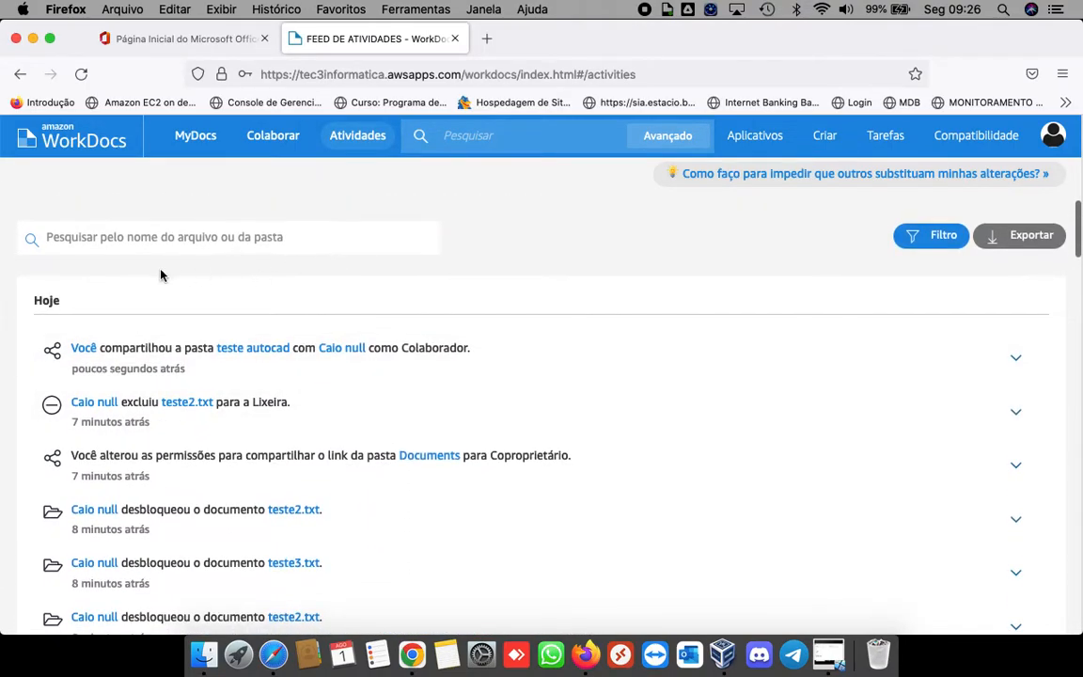
pyautogui.click(211, 139)
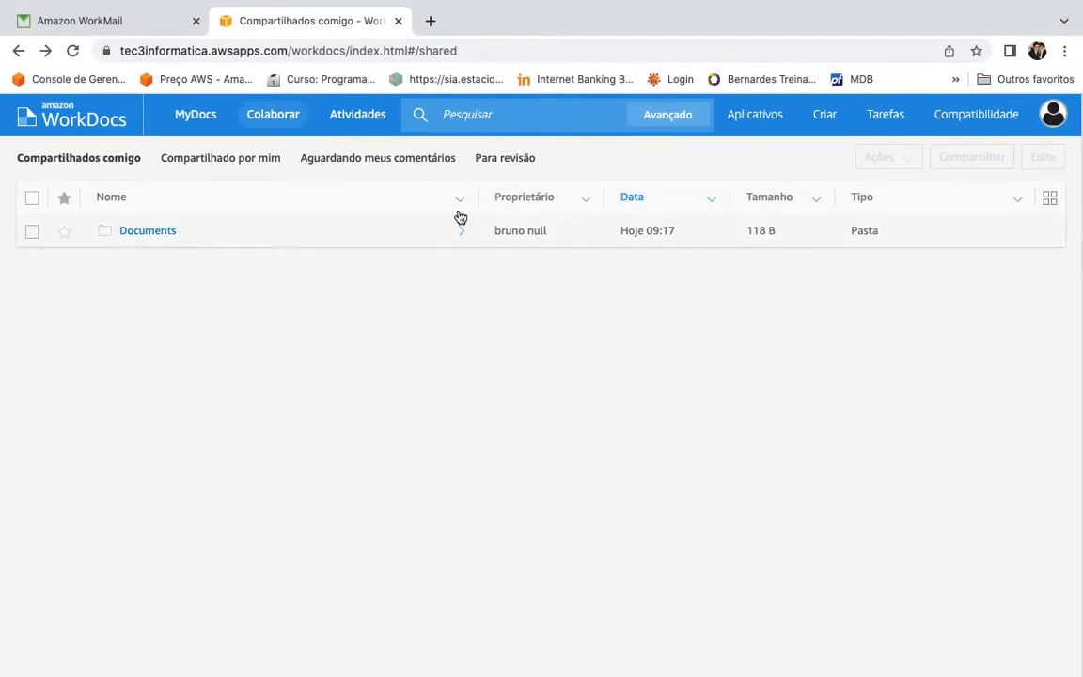
# Step: As the collaborator, check the account and MyDocs, then open Documents from Compartilhados comigo
pyautogui.click(1052, 114)
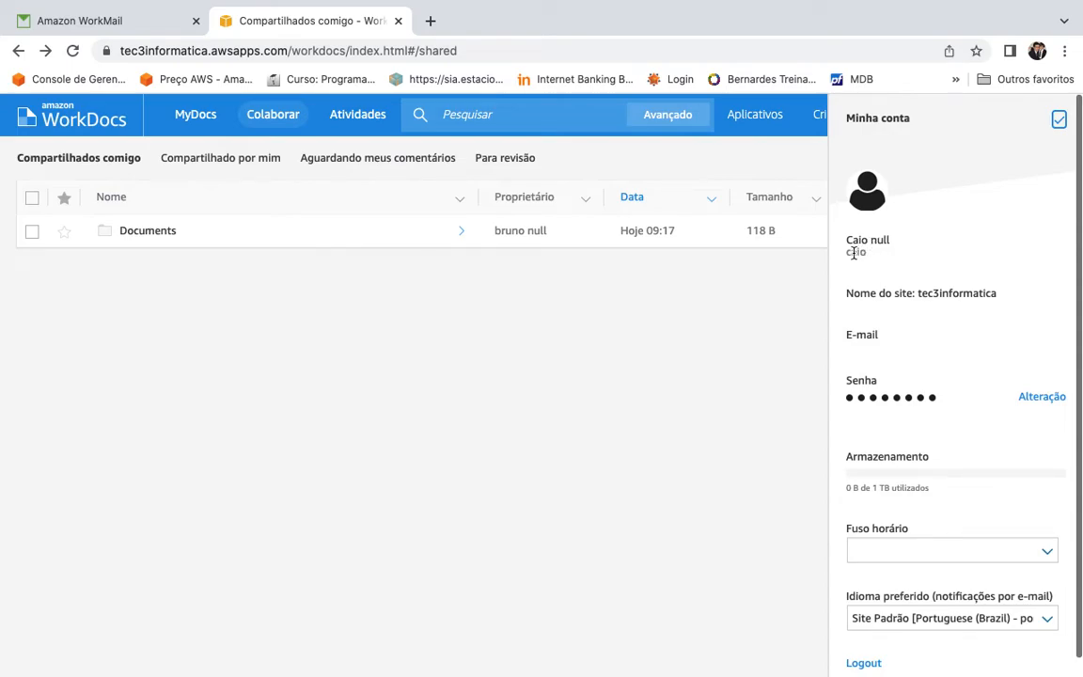
pyautogui.click(721, 395)
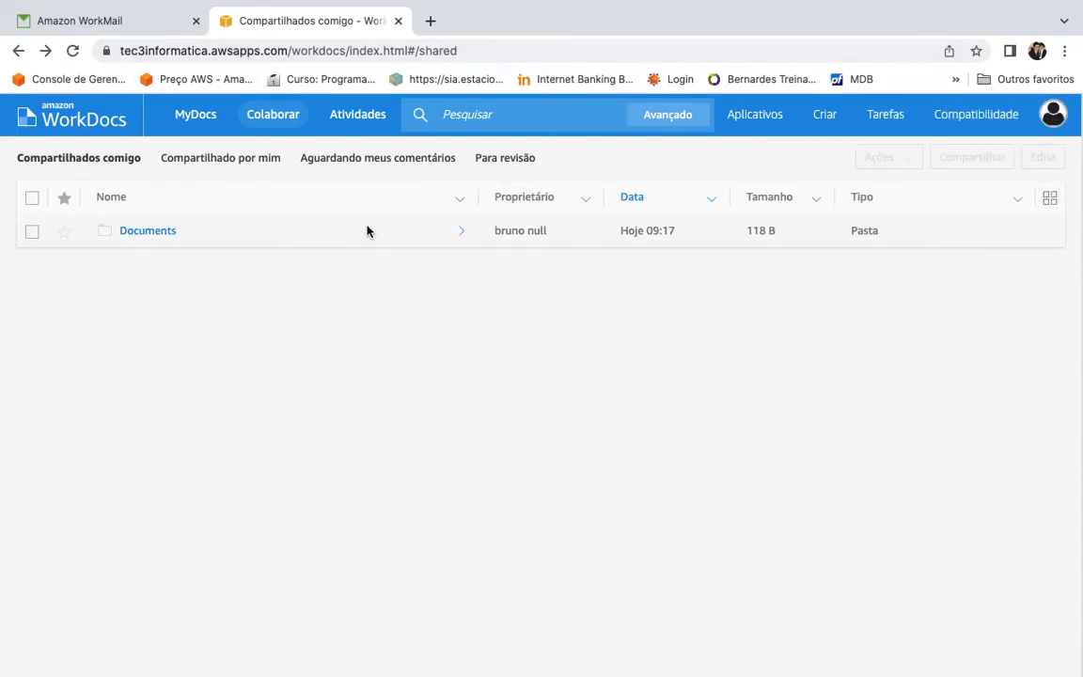
pyautogui.click(197, 117)
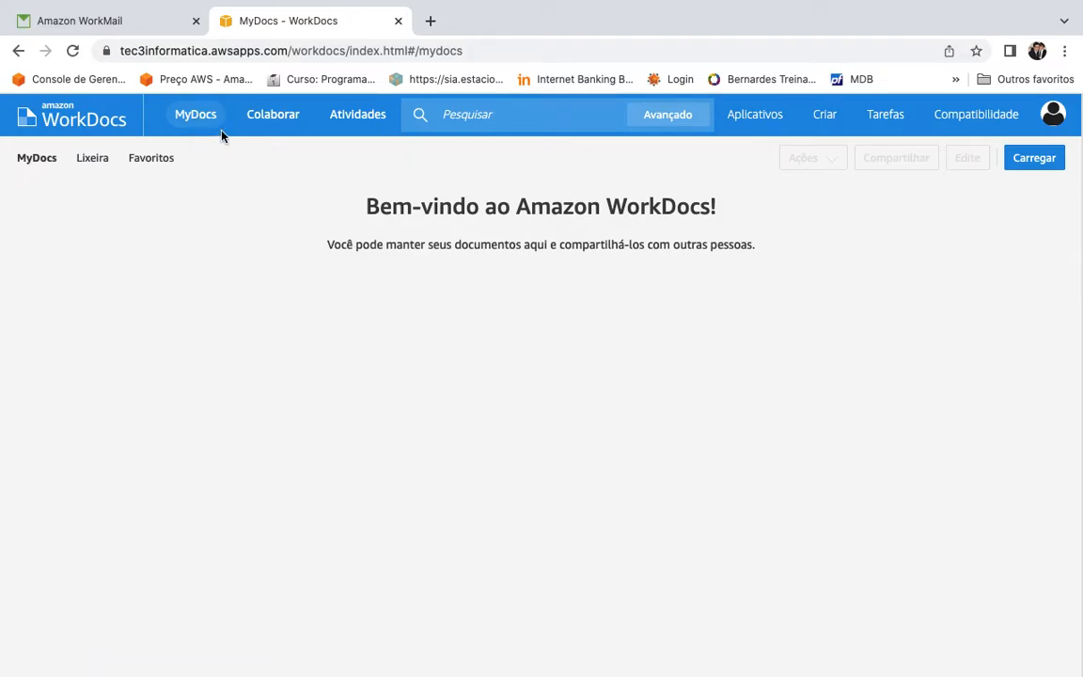
pyautogui.click(280, 122)
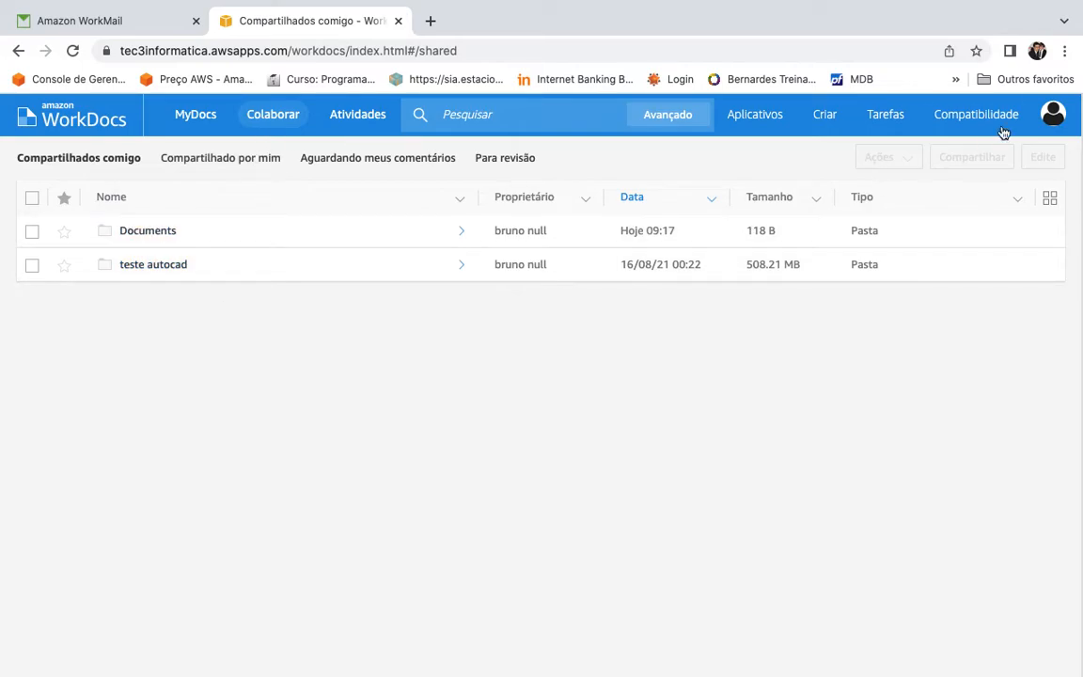
pyautogui.click(1052, 115)
pyautogui.click(578, 475)
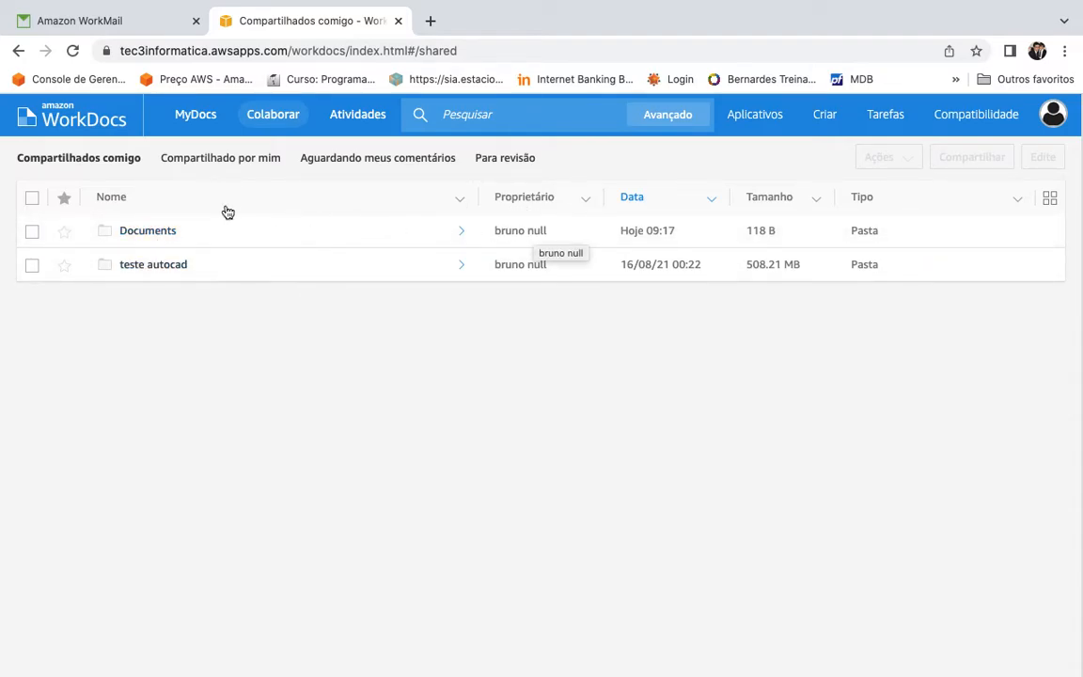
pyautogui.click(158, 233)
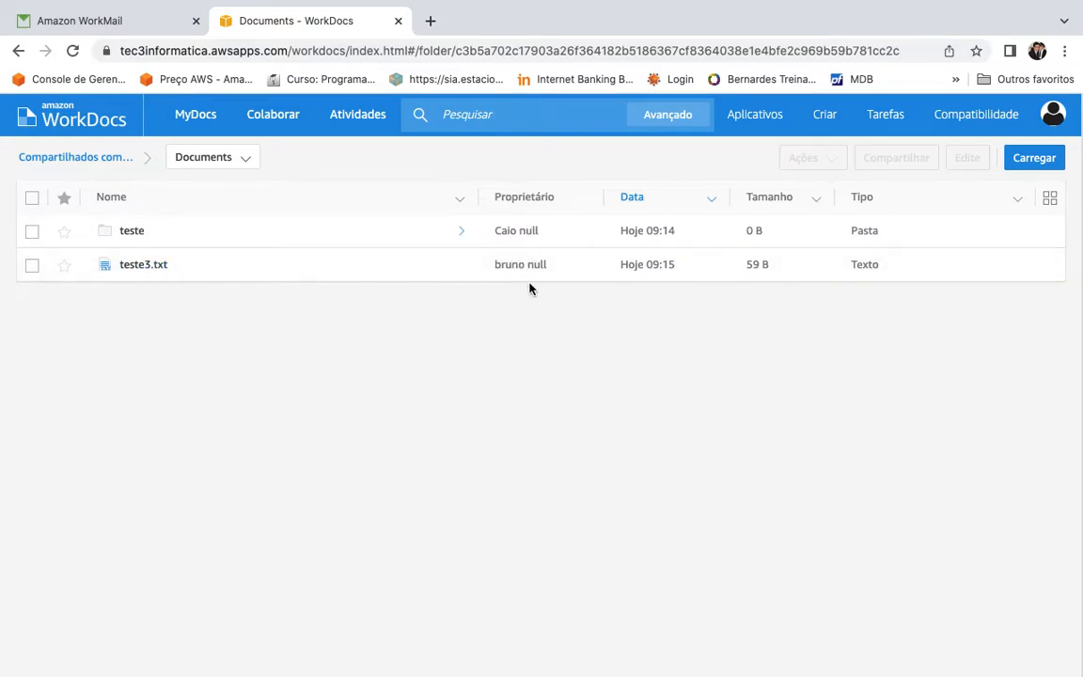
# Step: Open teste3.txt and scroll through its contents
pyautogui.click(148, 264)
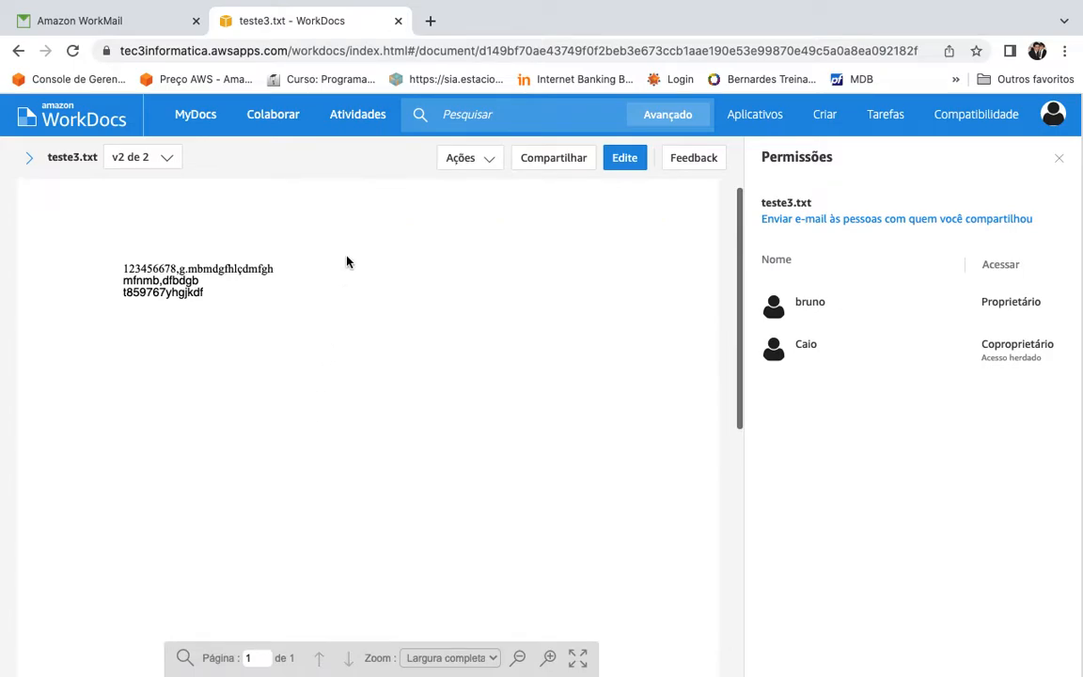
pyautogui.scroll(-1, 346, 255)
pyautogui.scroll(1, 346, 255)
pyautogui.scroll(-1, 346, 255)
pyautogui.scroll(1, 358, 378)
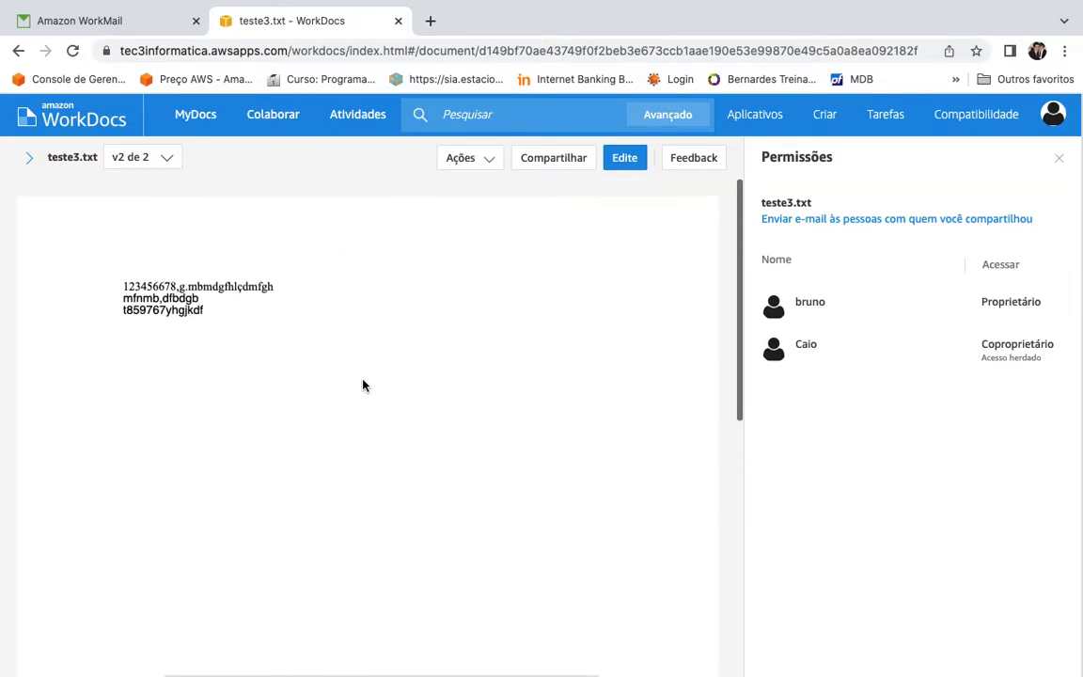
# Step: Look through the Ações menu, then choose Edite > Aplicativo de área de trabalho
pyautogui.click(488, 169)
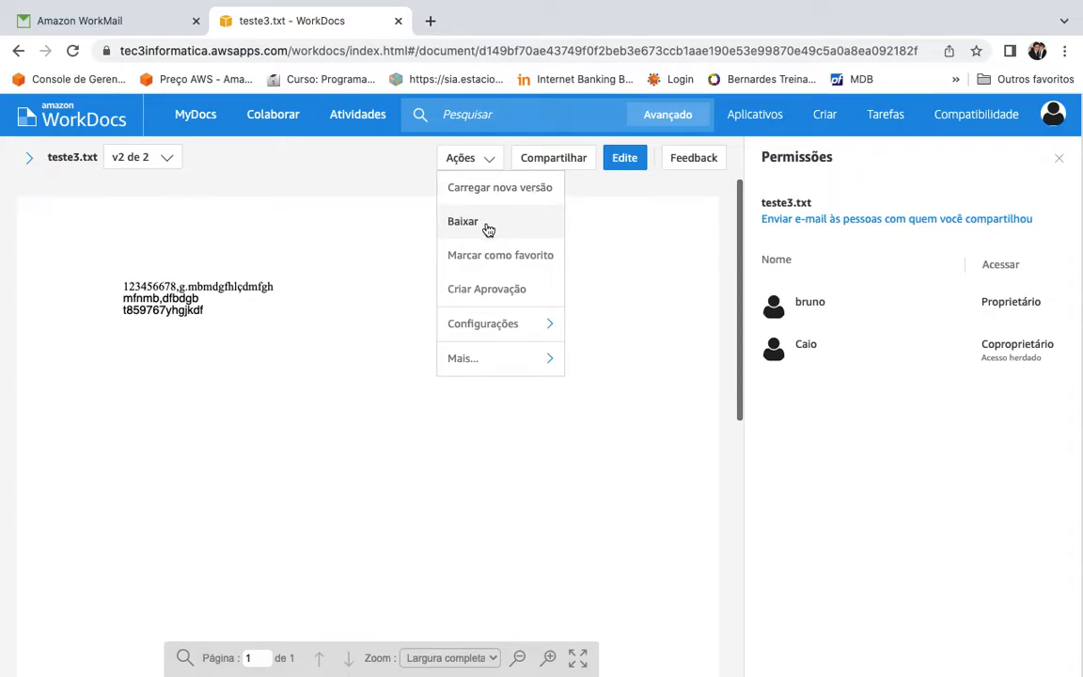
pyautogui.moveTo(513, 335)
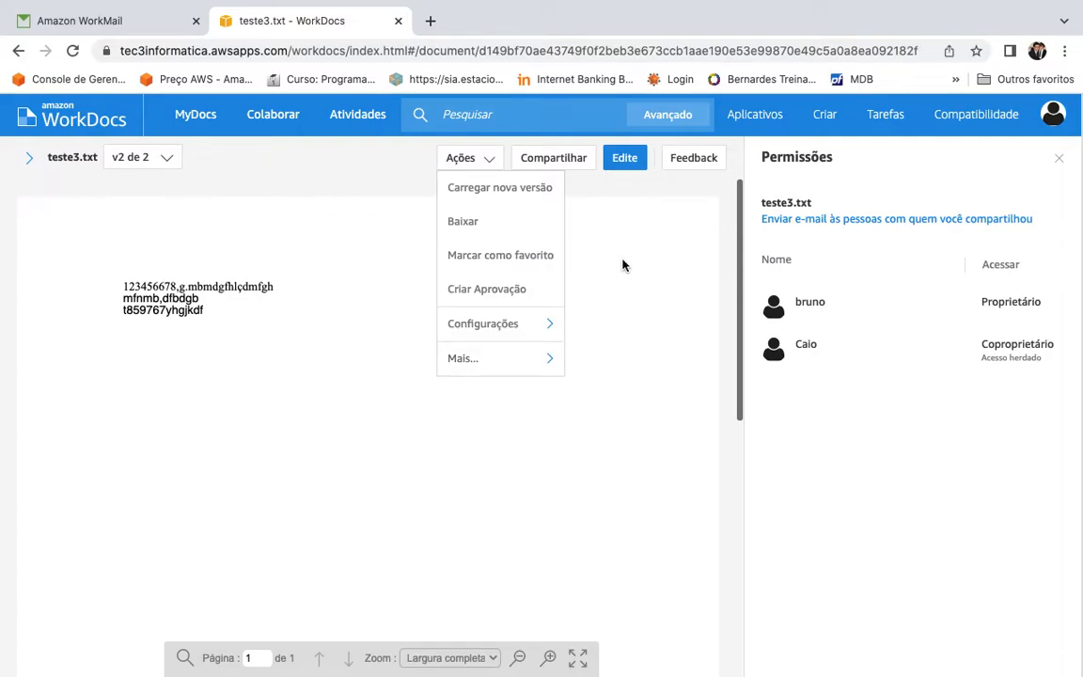
pyautogui.click(481, 231)
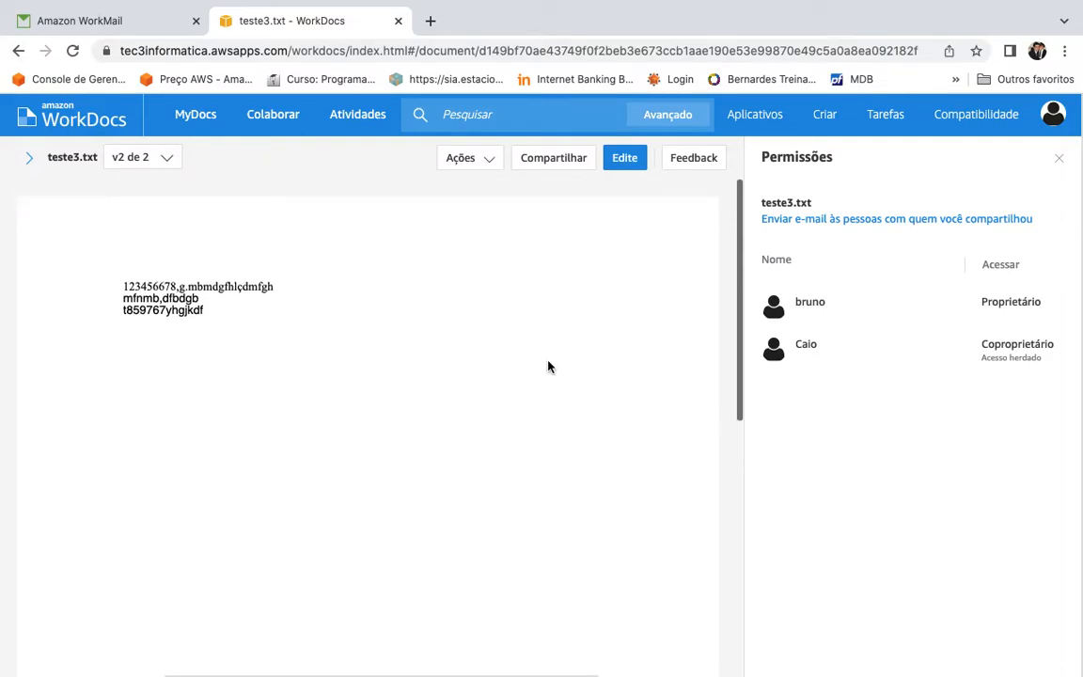
pyautogui.click(629, 166)
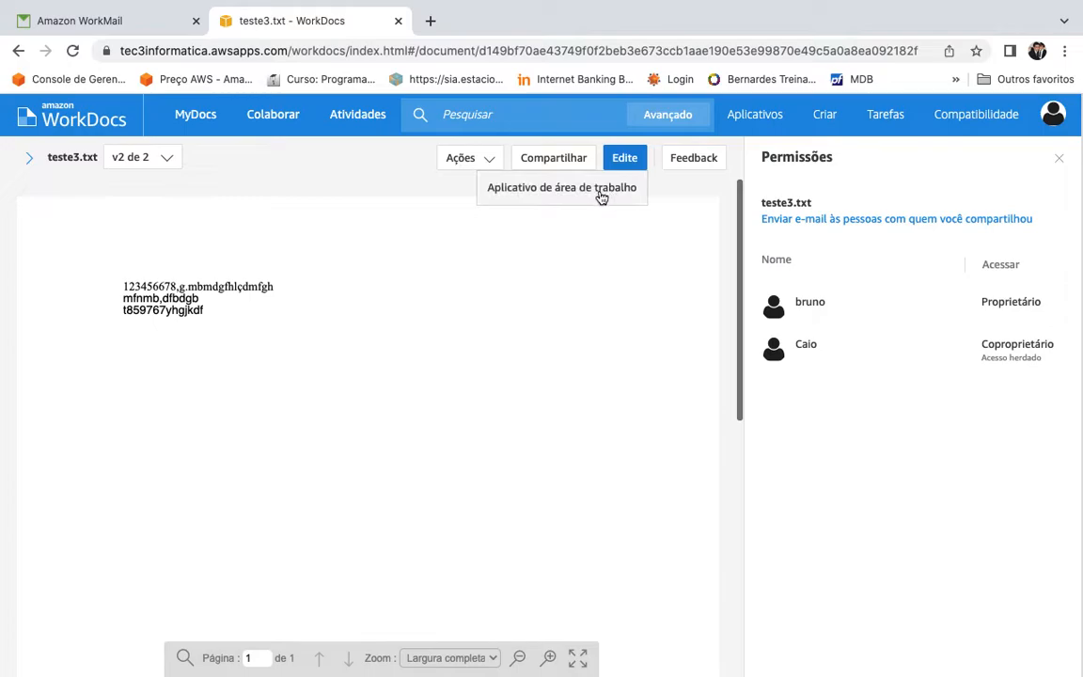
pyautogui.click(660, 334)
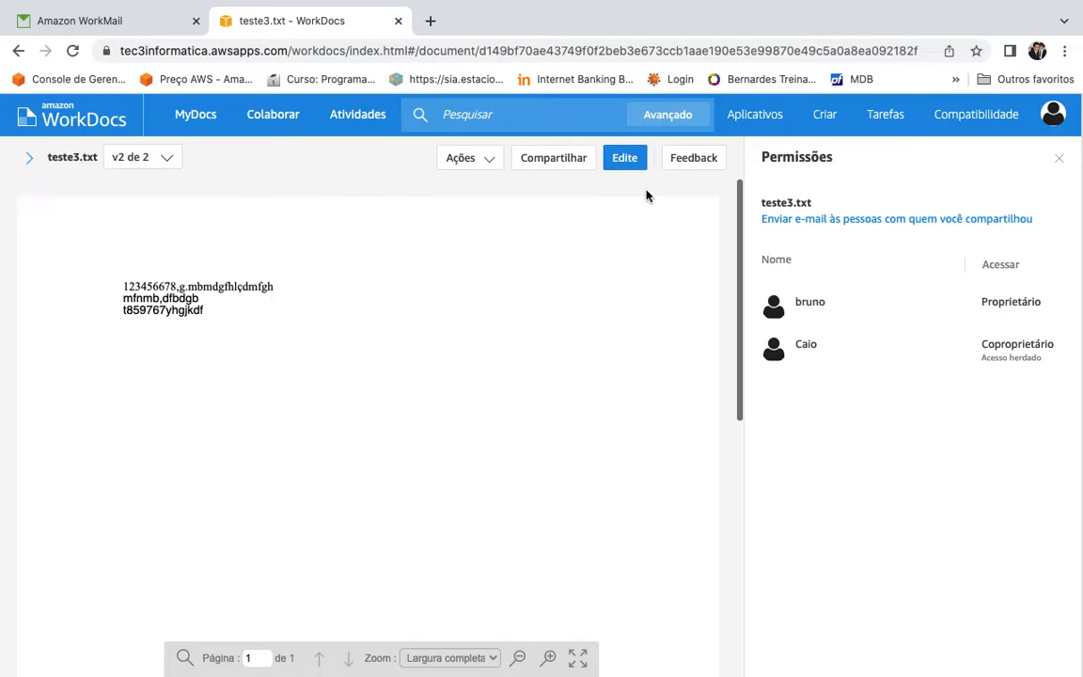
pyautogui.click(628, 161)
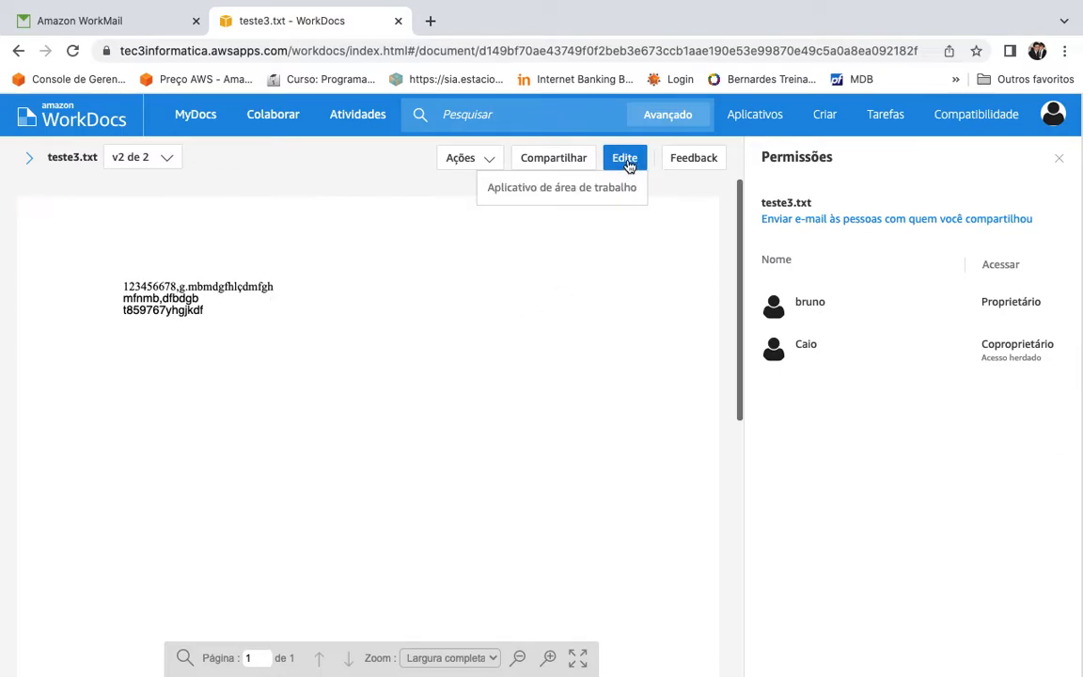
pyautogui.click(583, 193)
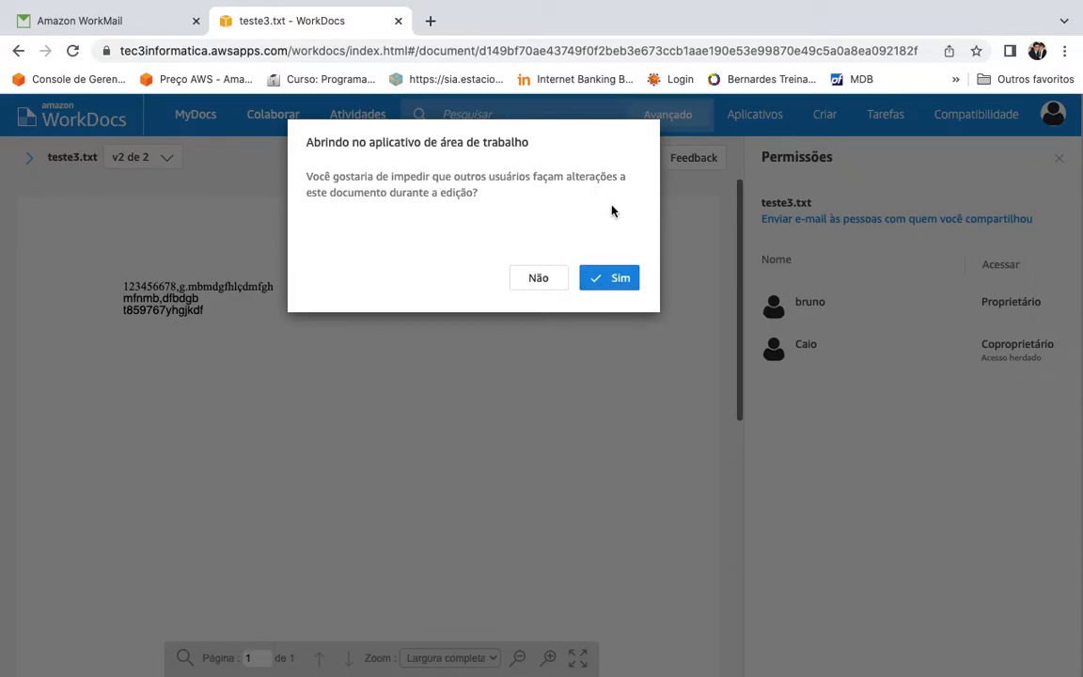
# Step: Try desktop editing with and without locking, dismiss the Companion prompts, then unlock teste3.txt
pyautogui.click(541, 278)
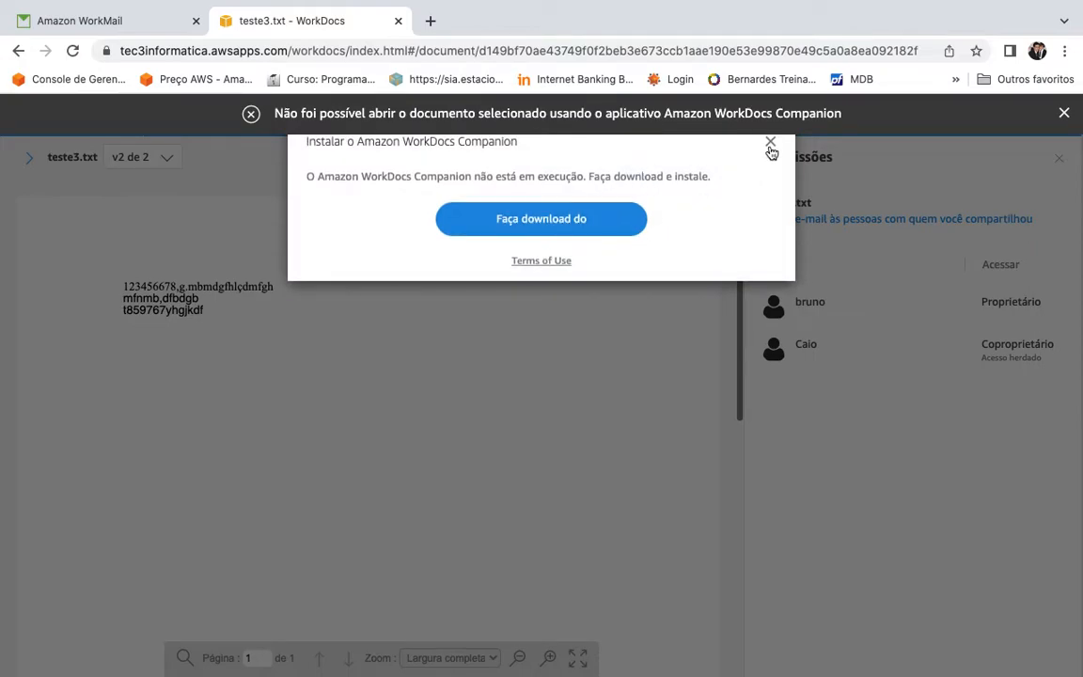
pyautogui.click(769, 147)
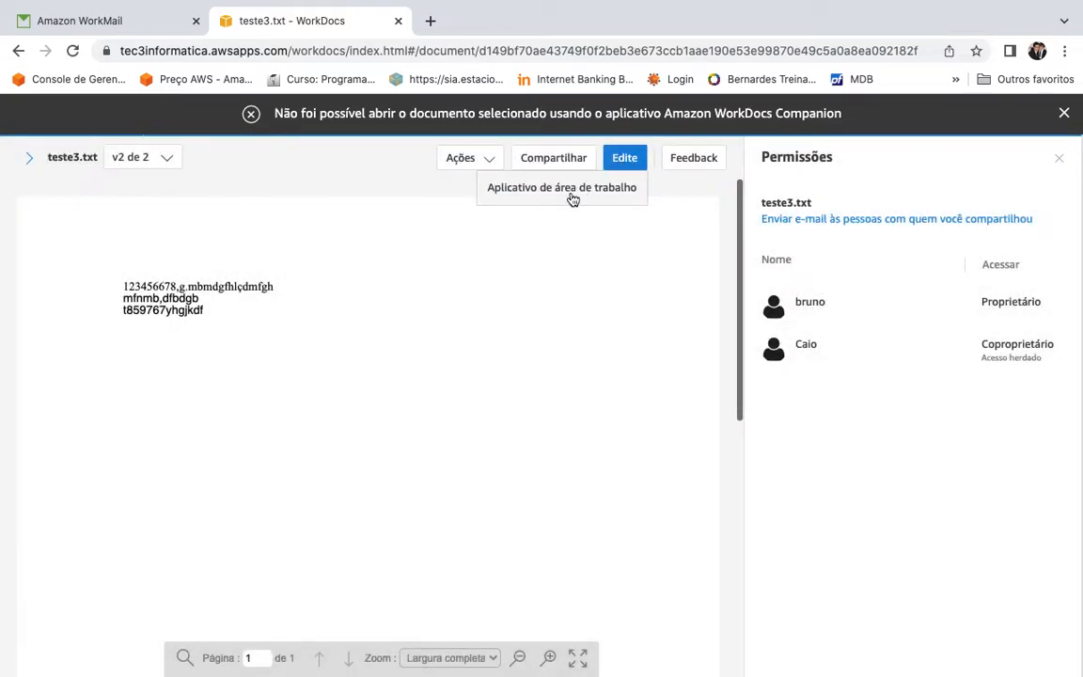
pyautogui.click(568, 191)
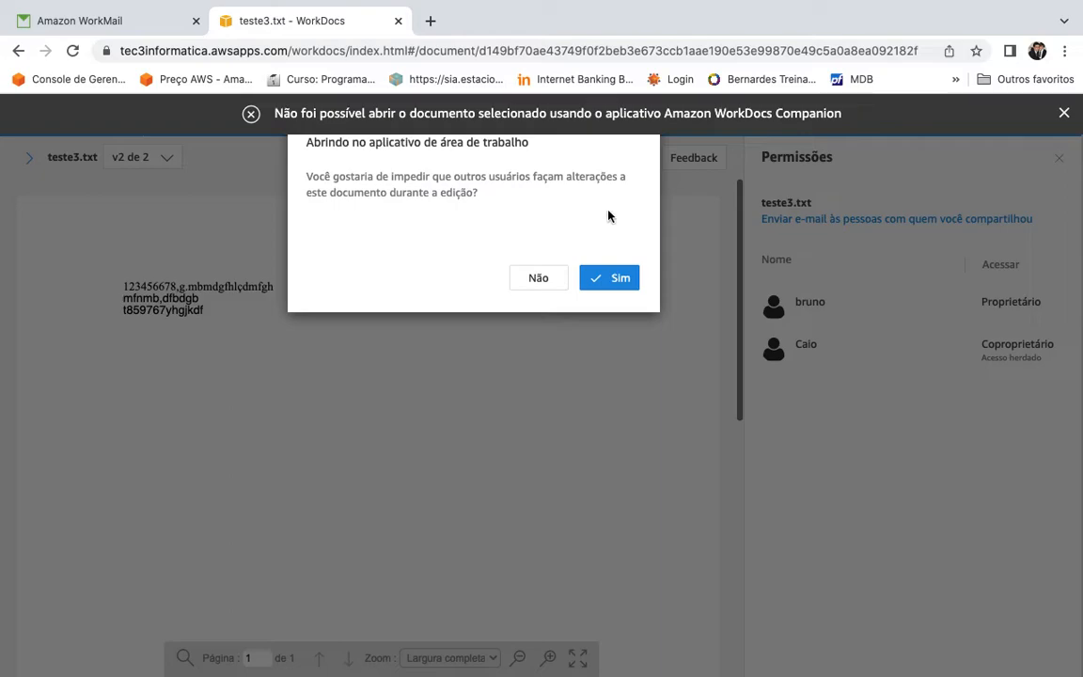
pyautogui.click(612, 280)
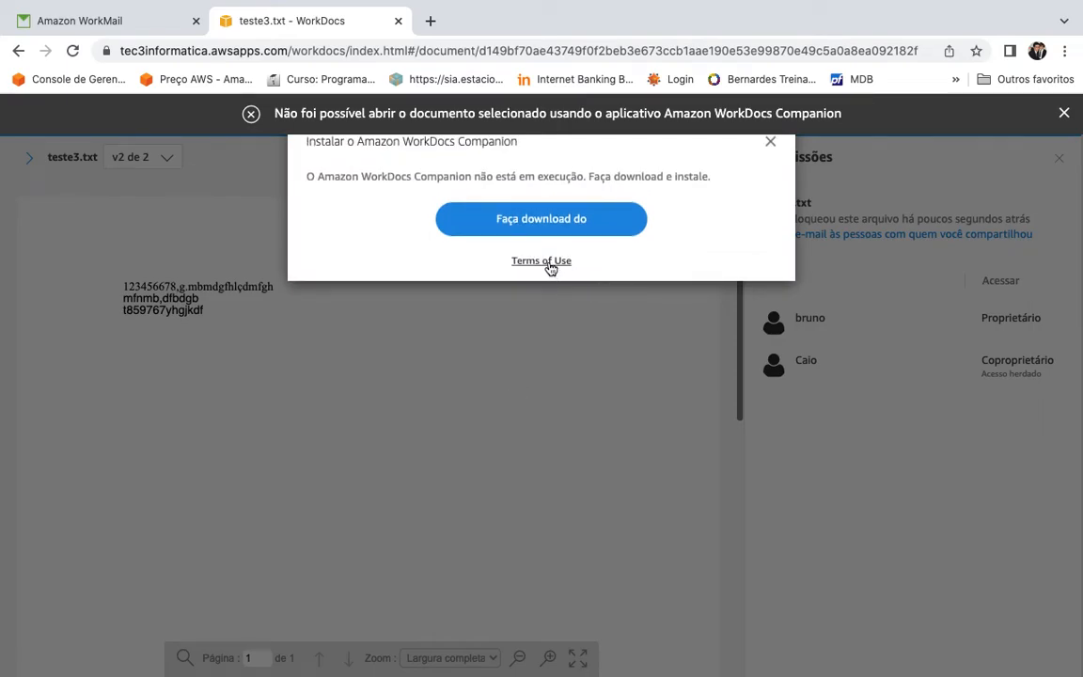
pyautogui.click(770, 143)
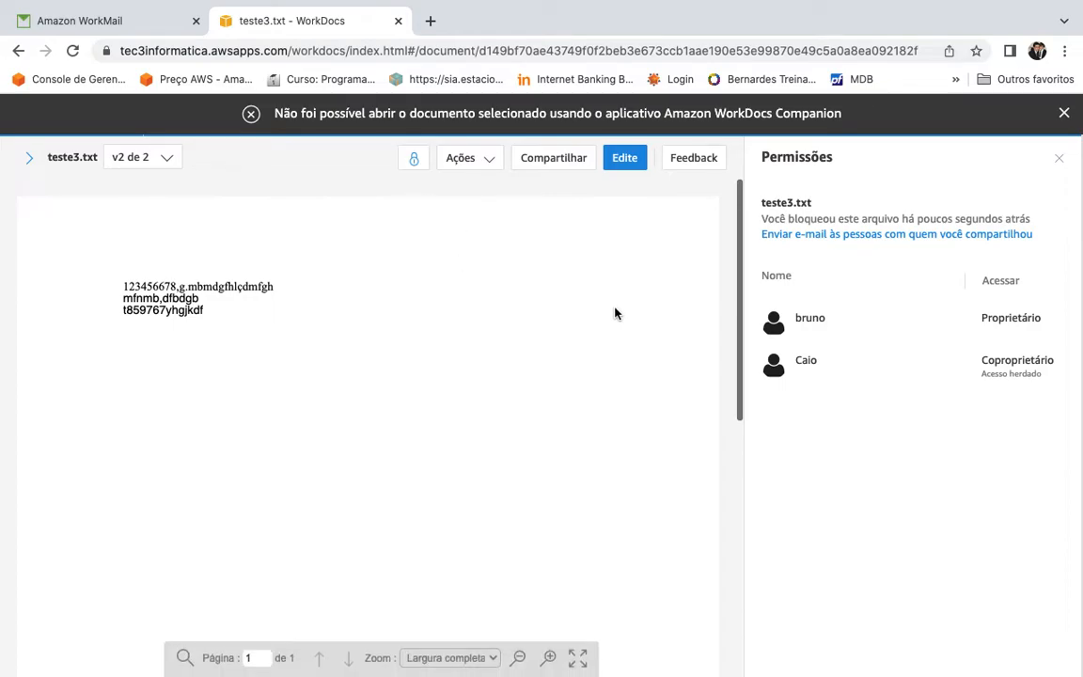
pyautogui.click(414, 162)
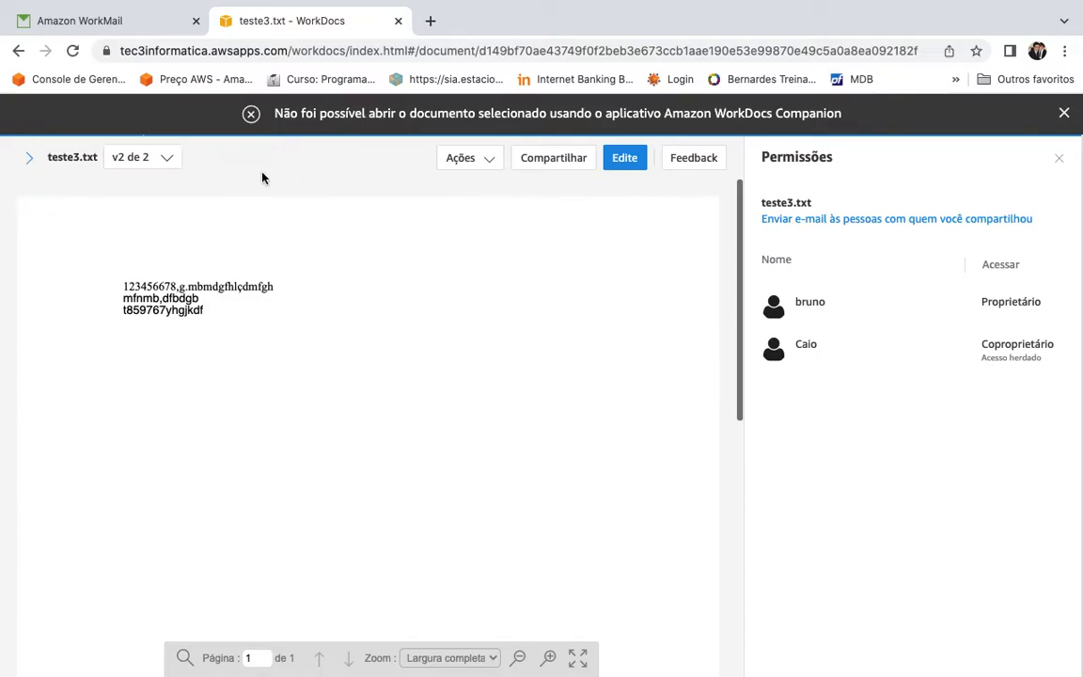
pyautogui.click(31, 159)
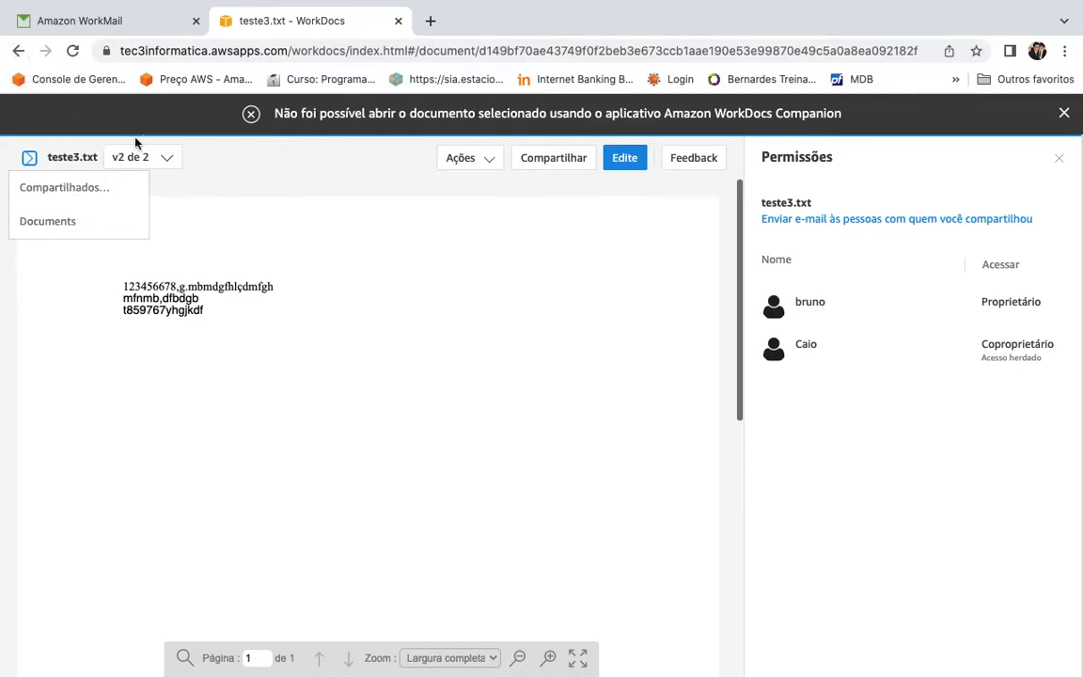
# Step: Go from Documents via Compartilhados comigo to MyDocs and choose Criar > Pasta
pyautogui.click(72, 229)
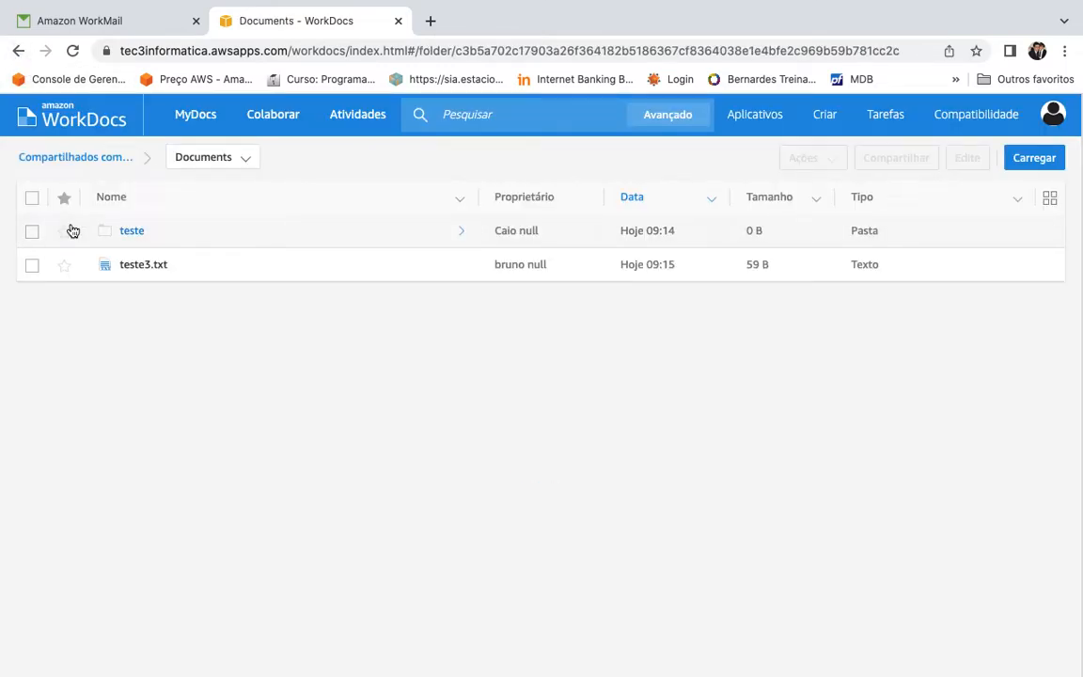
pyautogui.click(270, 121)
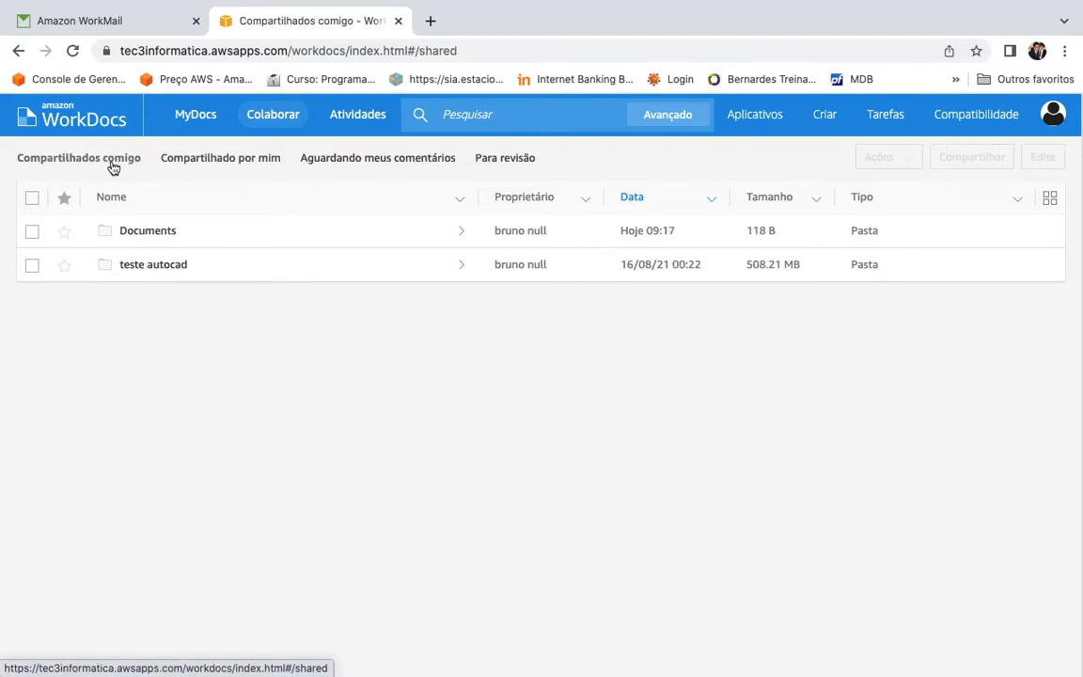
pyautogui.click(197, 123)
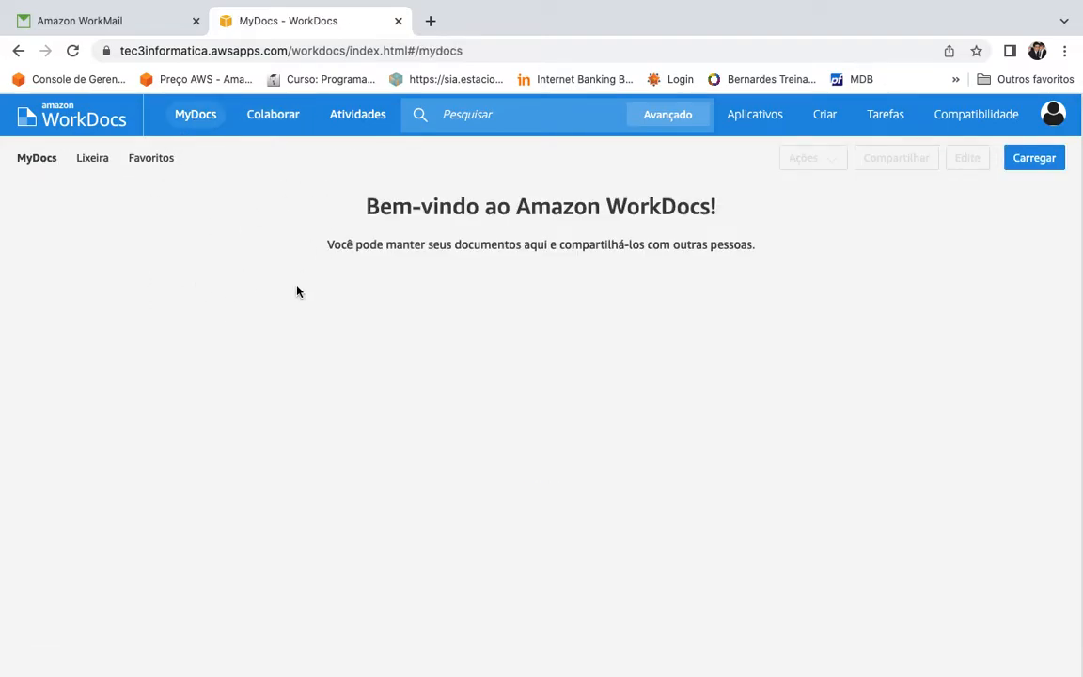
pyautogui.click(824, 126)
pyautogui.click(830, 147)
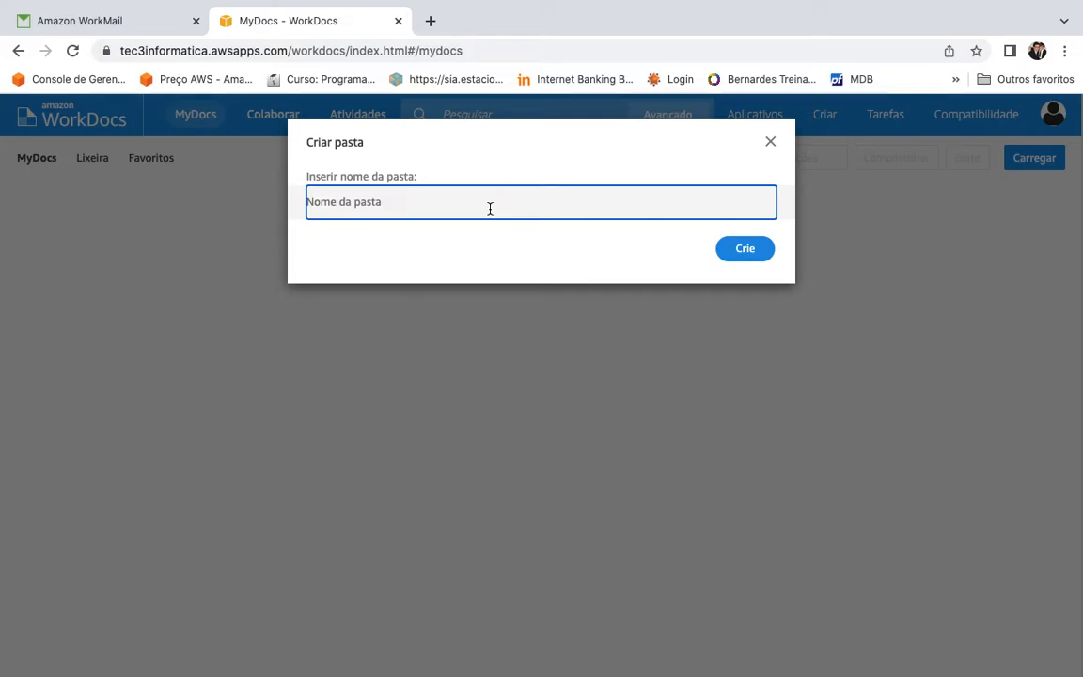
# Step: Create the folder 'nova pasta' and select it in MyDocs
pyautogui.write('nova pas')
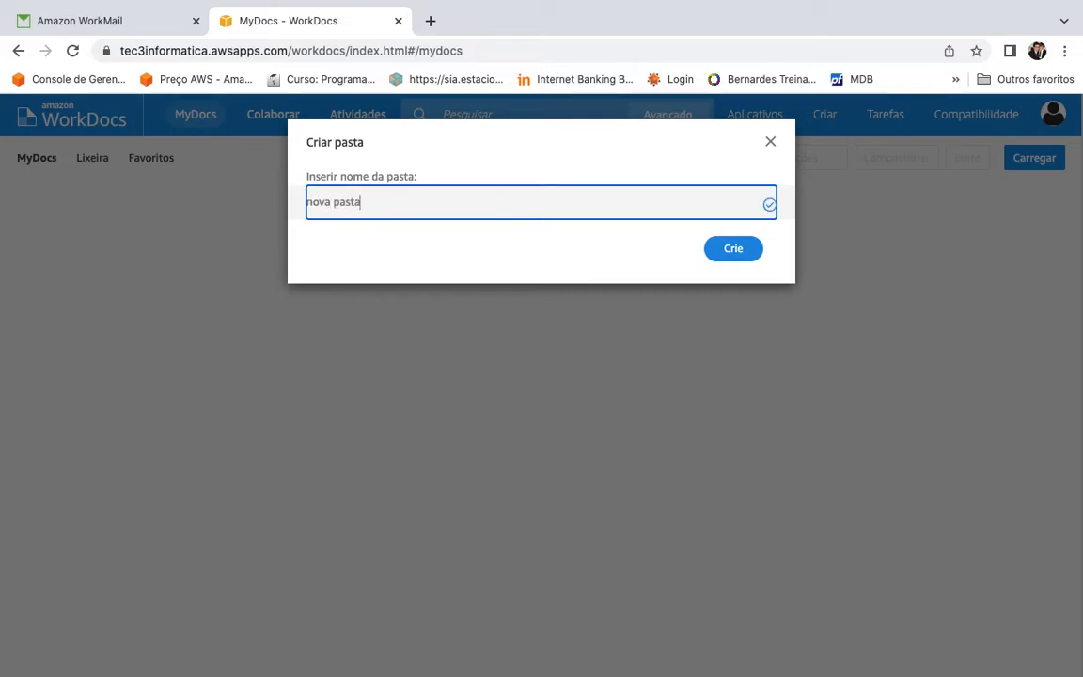
pyautogui.write('ta')
pyautogui.press('Return')
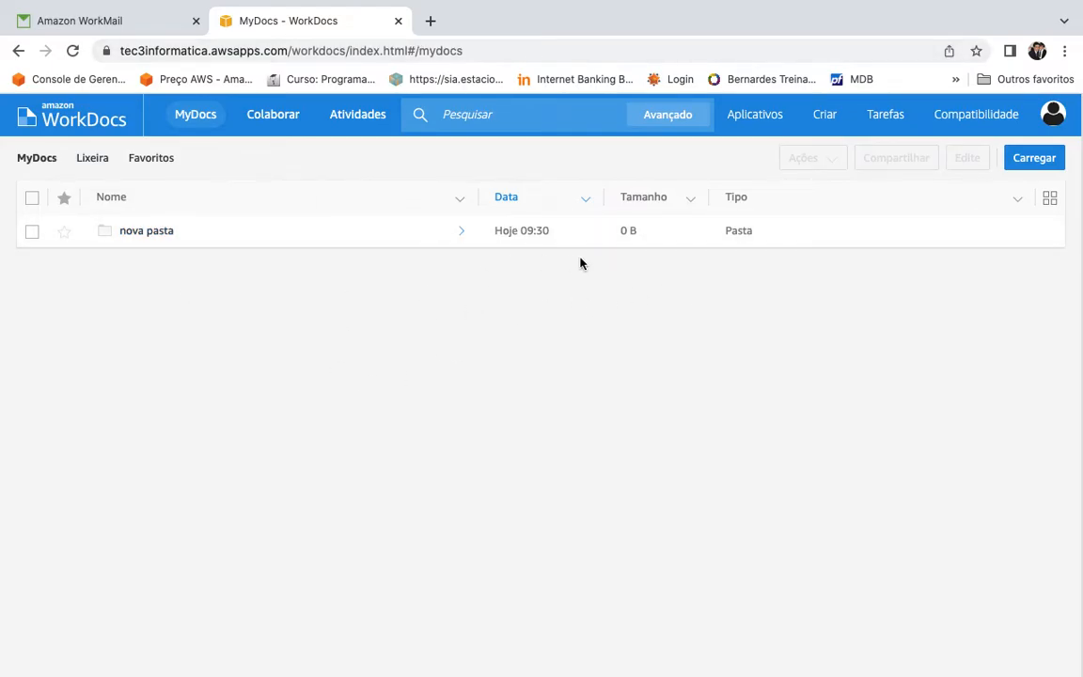
pyautogui.click(32, 233)
# Step: Invite a WorkDocs user to nova pasta with the Coproprietário role and save the share
pyautogui.click(918, 165)
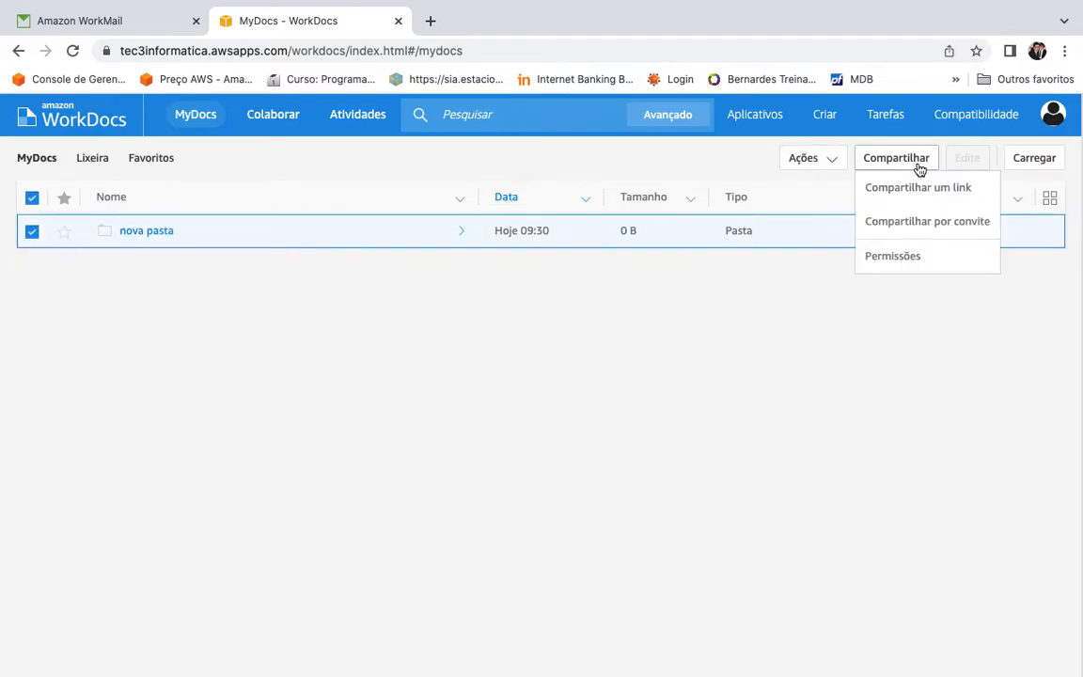
pyautogui.click(926, 223)
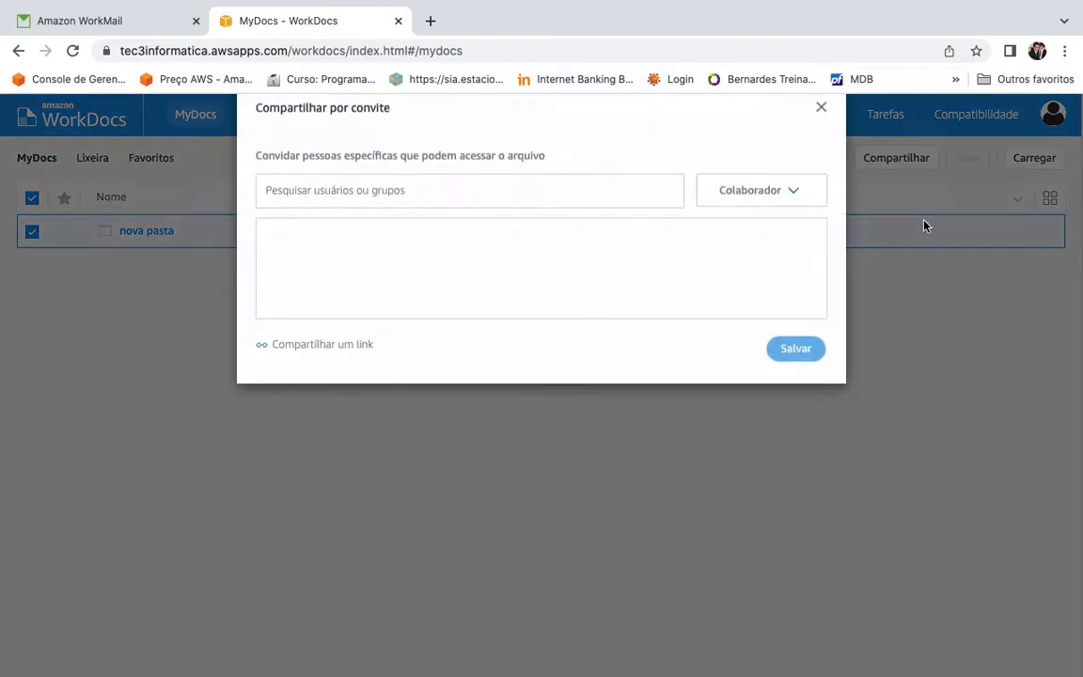
pyautogui.click(603, 224)
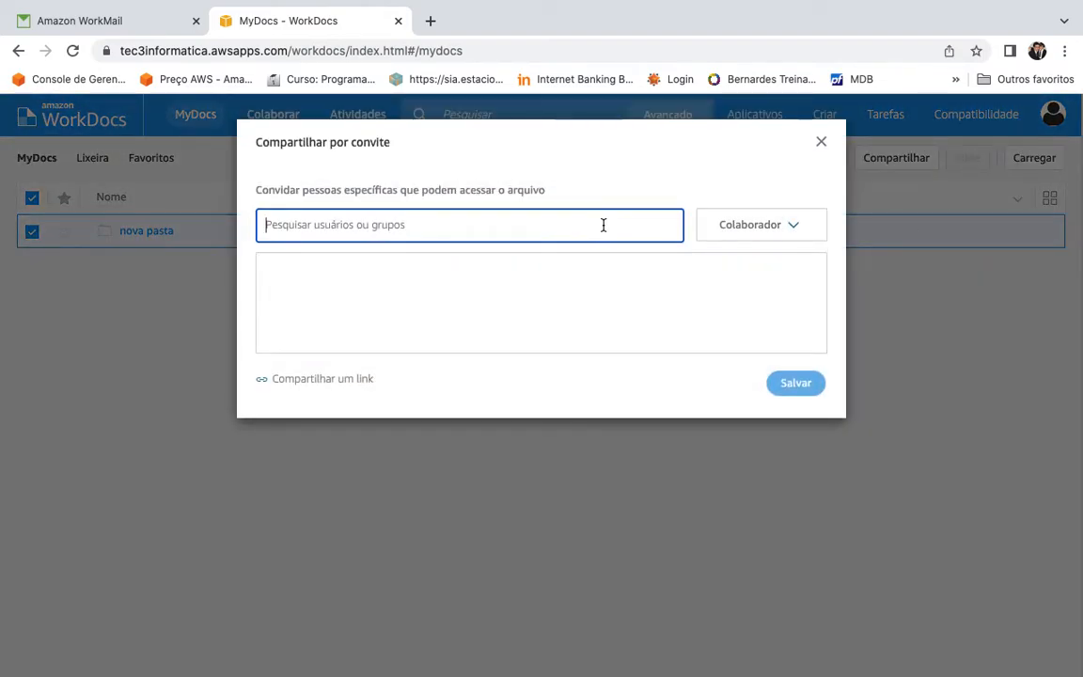
pyautogui.write('bruno')
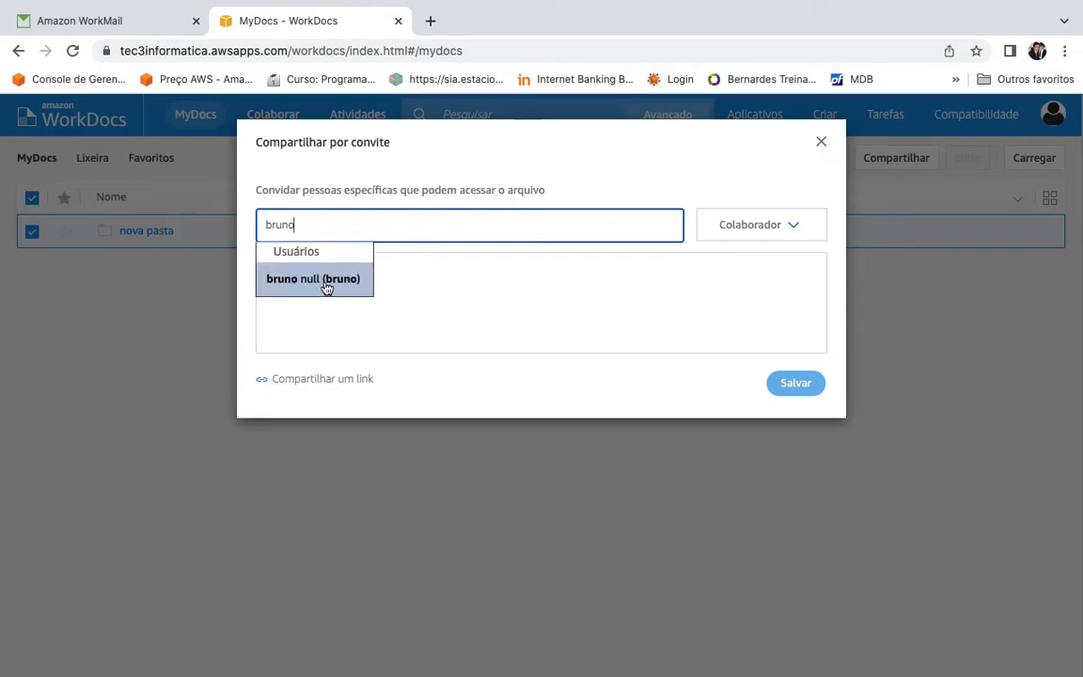
pyautogui.click(346, 287)
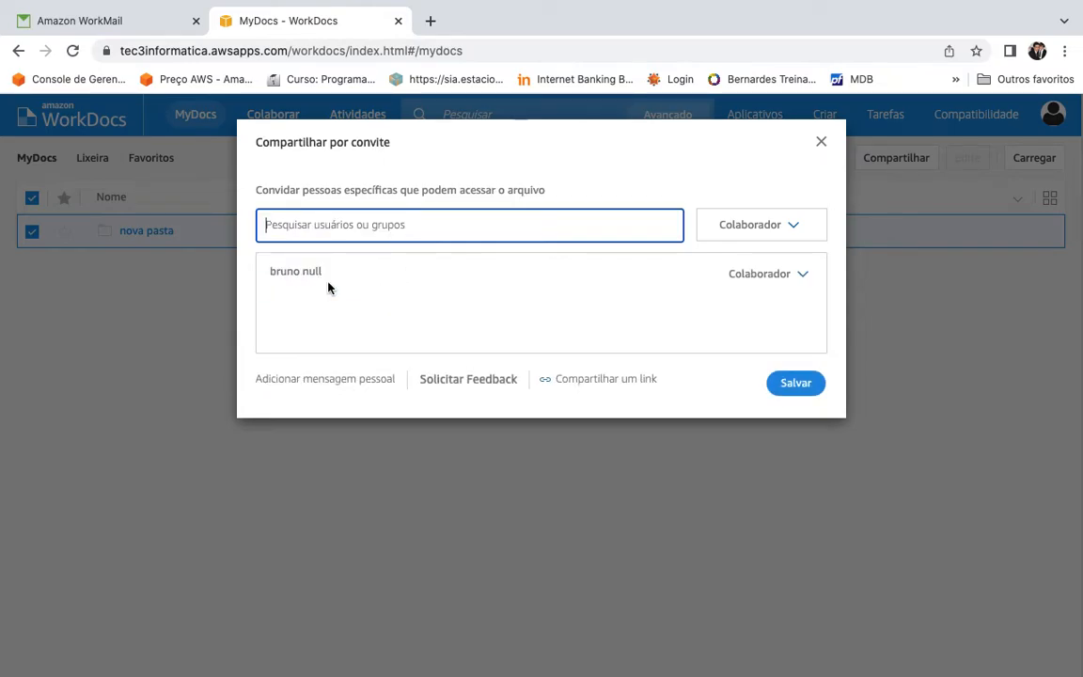
pyautogui.click(789, 227)
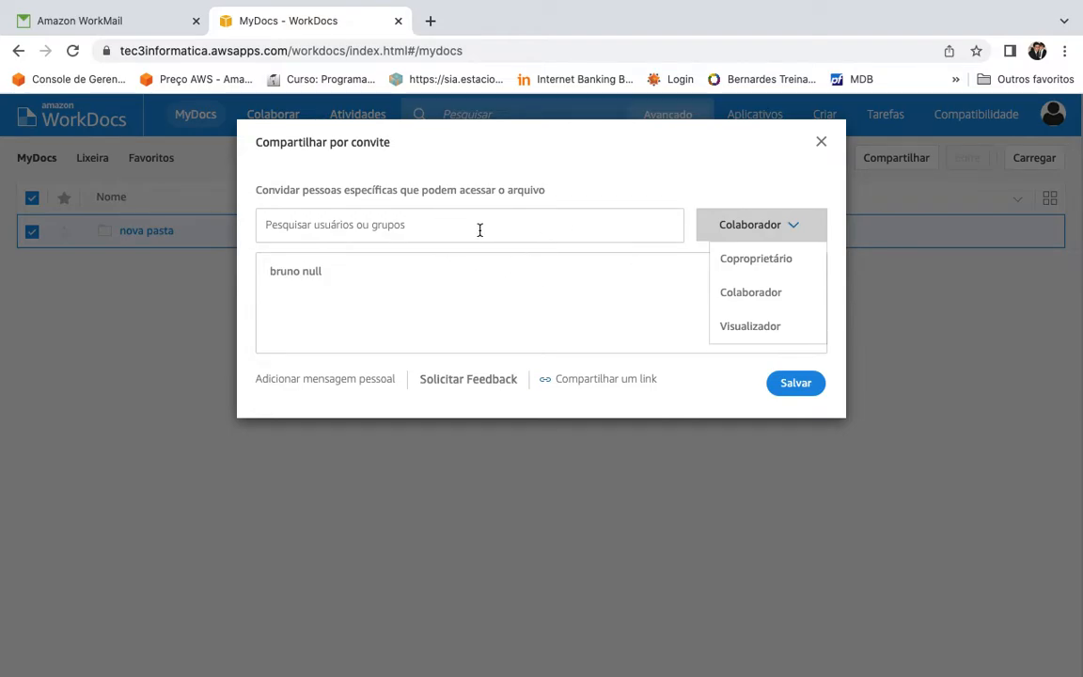
pyautogui.click(763, 268)
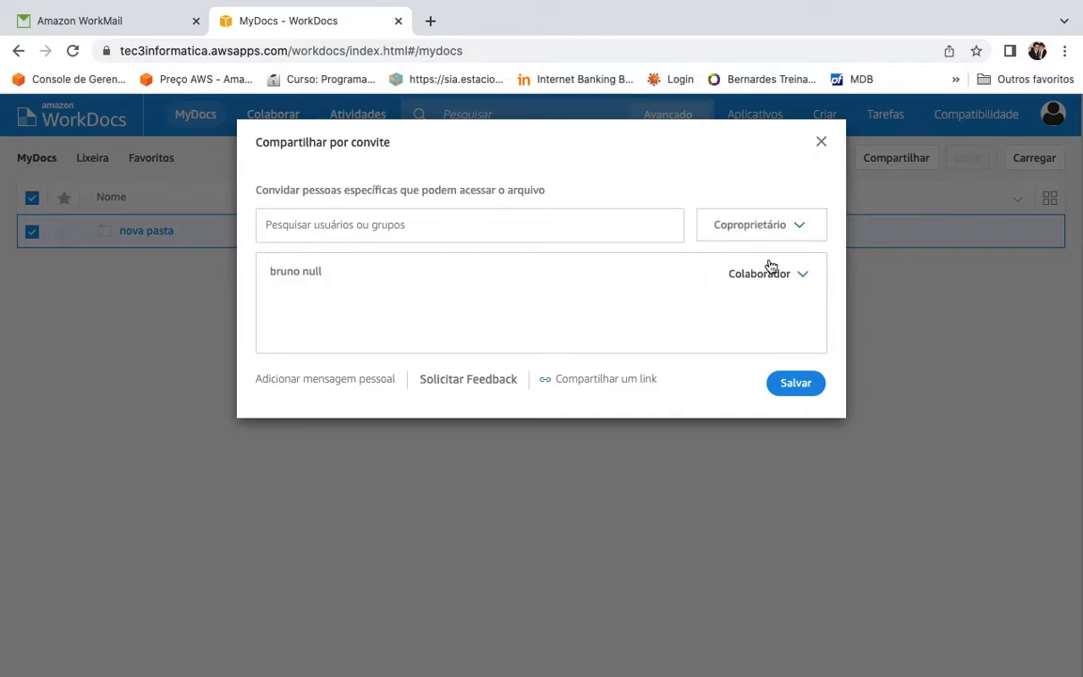
pyautogui.click(796, 383)
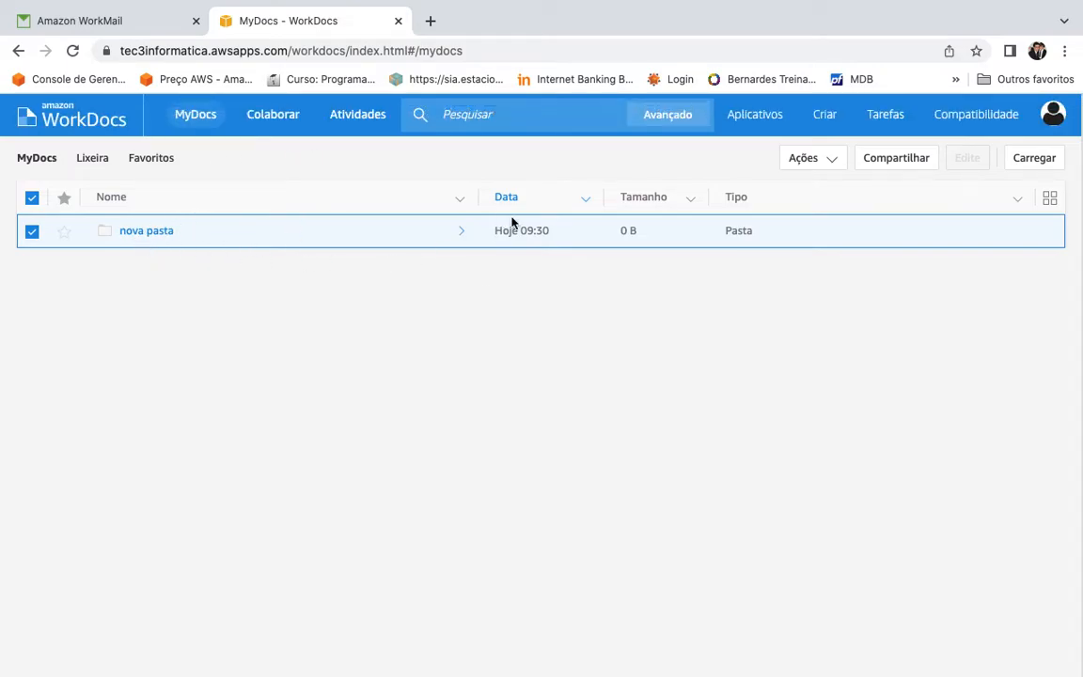
pyautogui.hotkey('ctrl', 'Left')
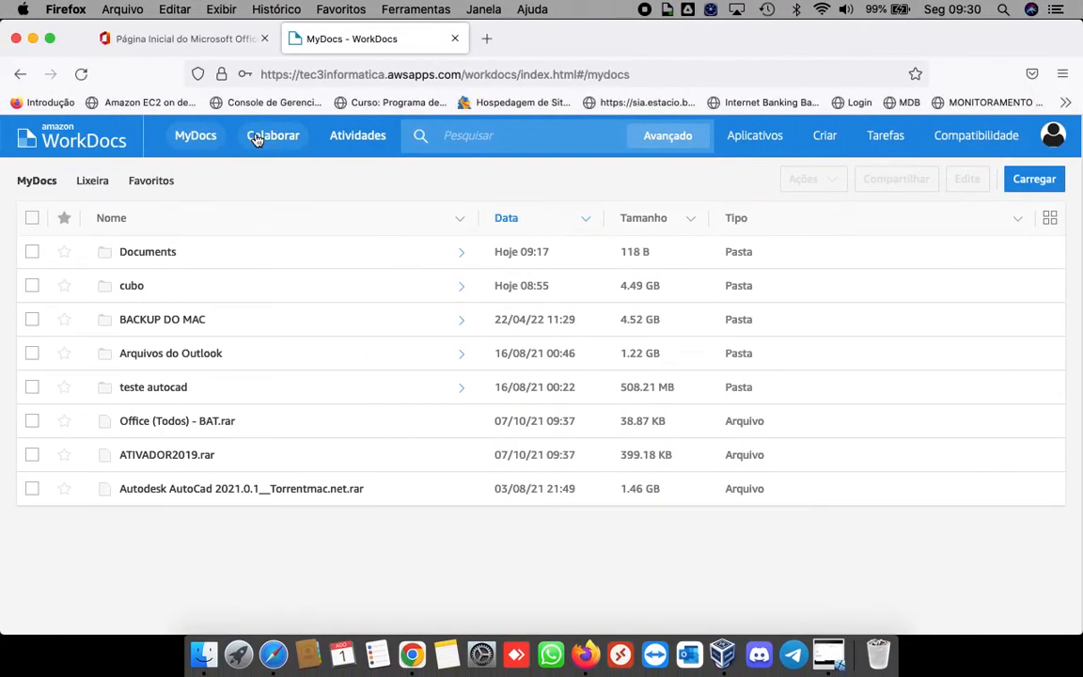
# Step: Check Colaborar in both accounts, then open the shared Documents folder
pyautogui.click(255, 139)
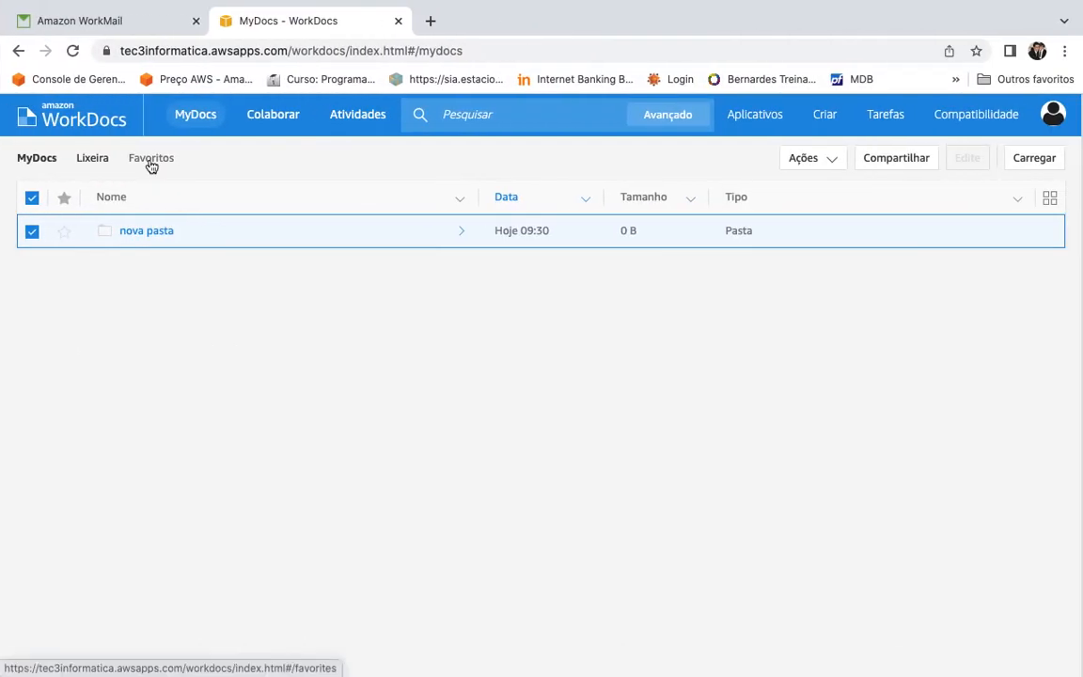
pyautogui.click(271, 121)
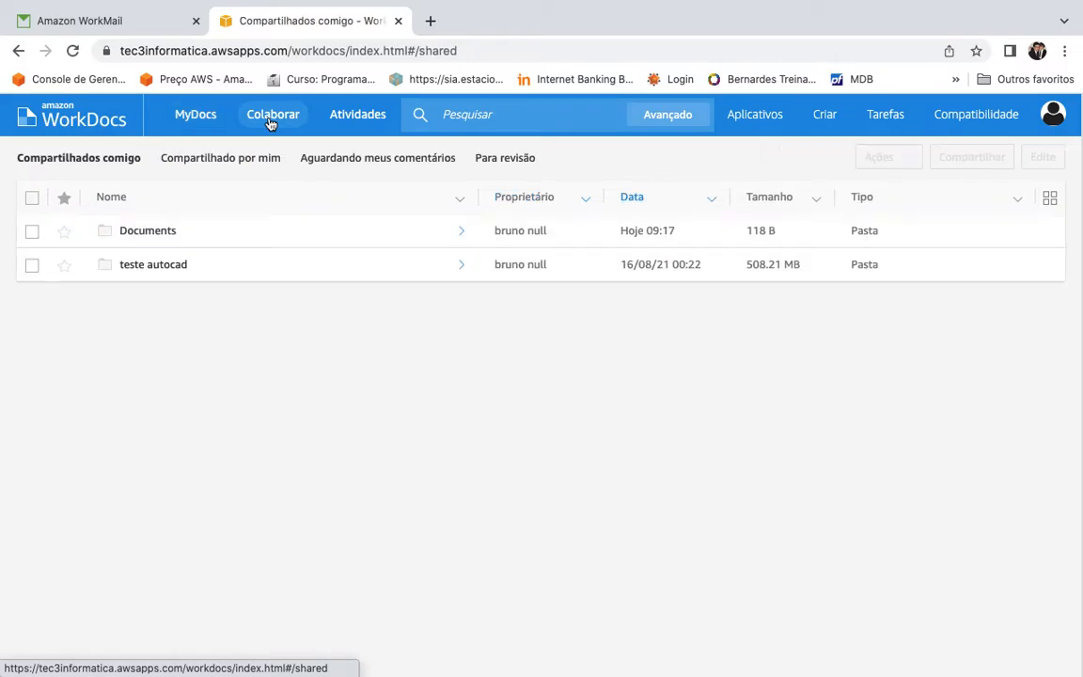
pyautogui.click(151, 233)
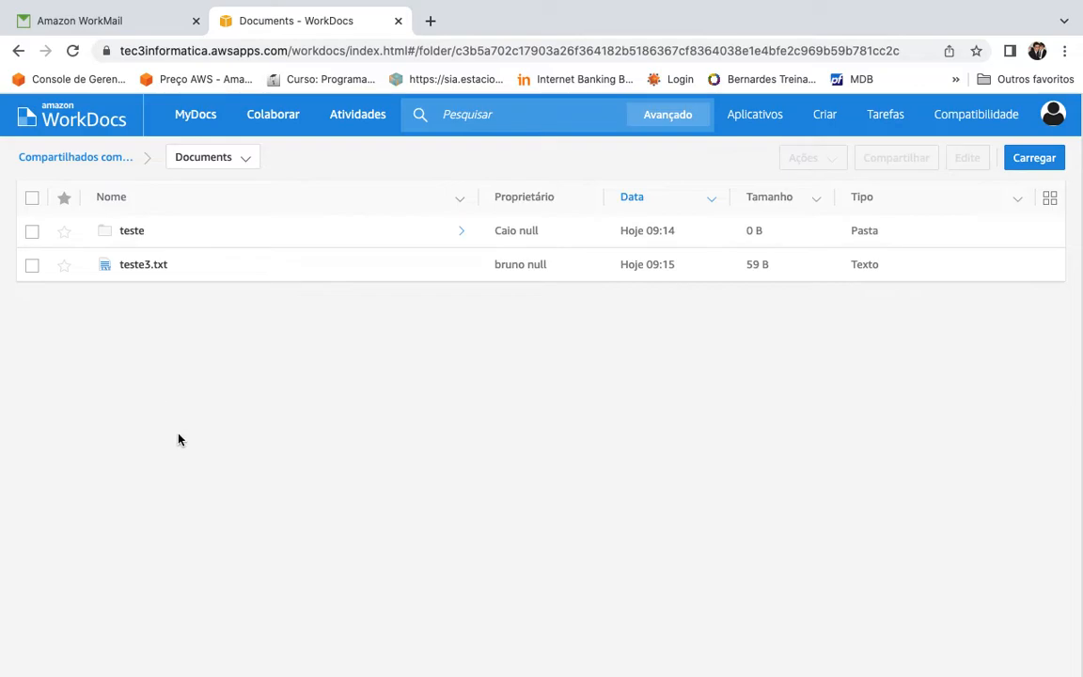
# Step: Upload Orçamento CFTV.pdf from the Mesa folder via Carregar arquivos
pyautogui.click(1038, 166)
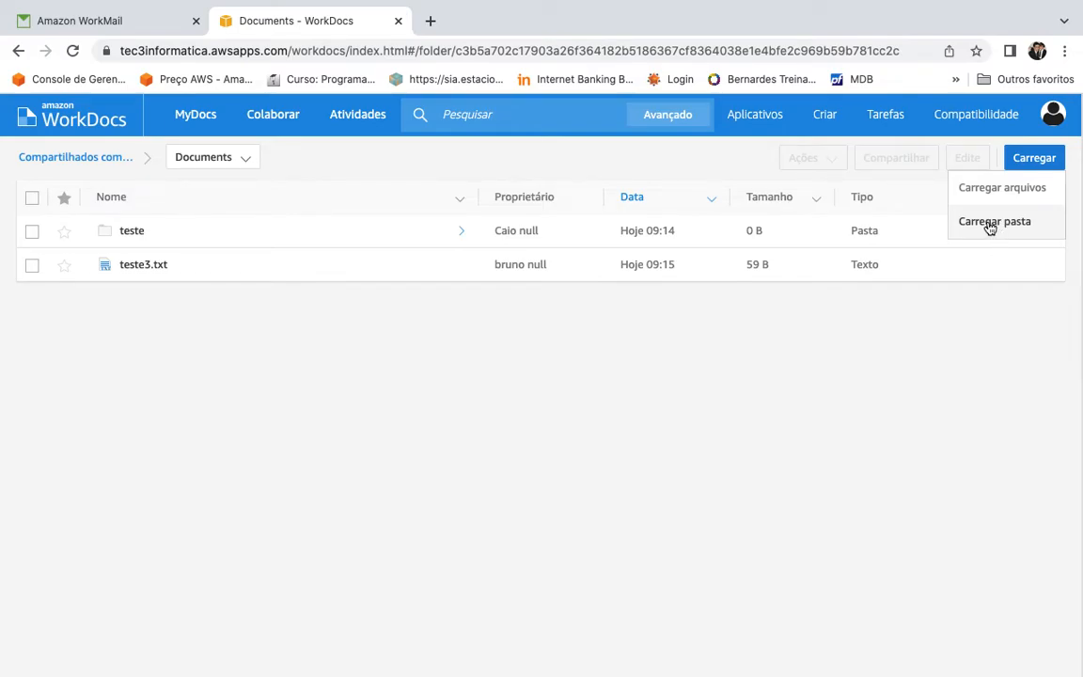
pyautogui.click(1015, 190)
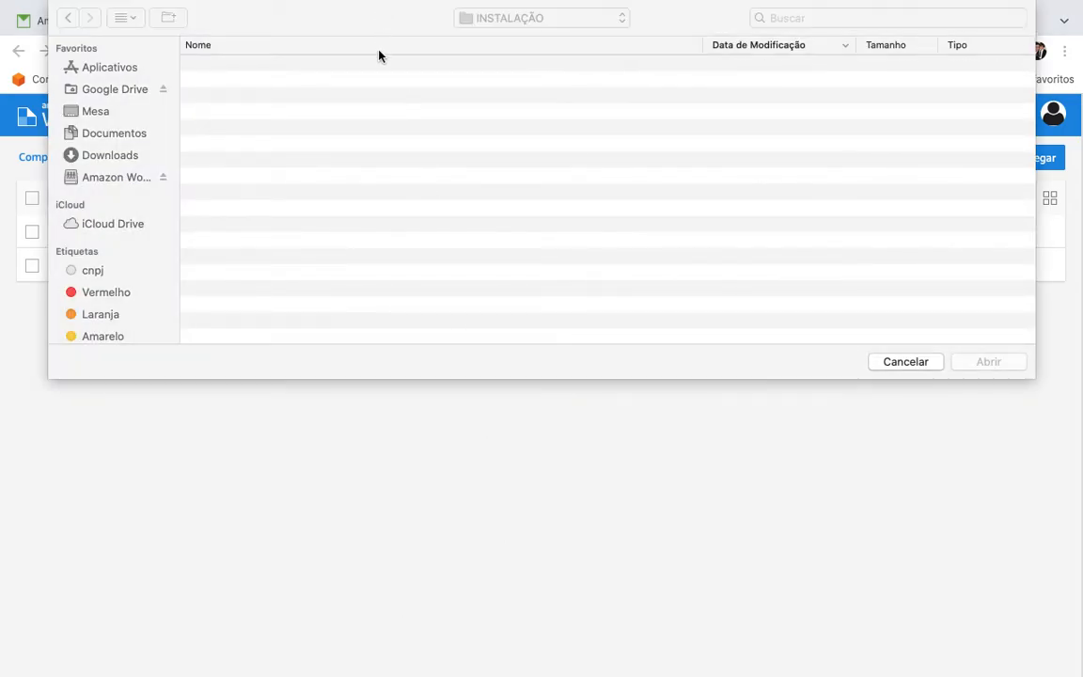
pyautogui.click(378, 103)
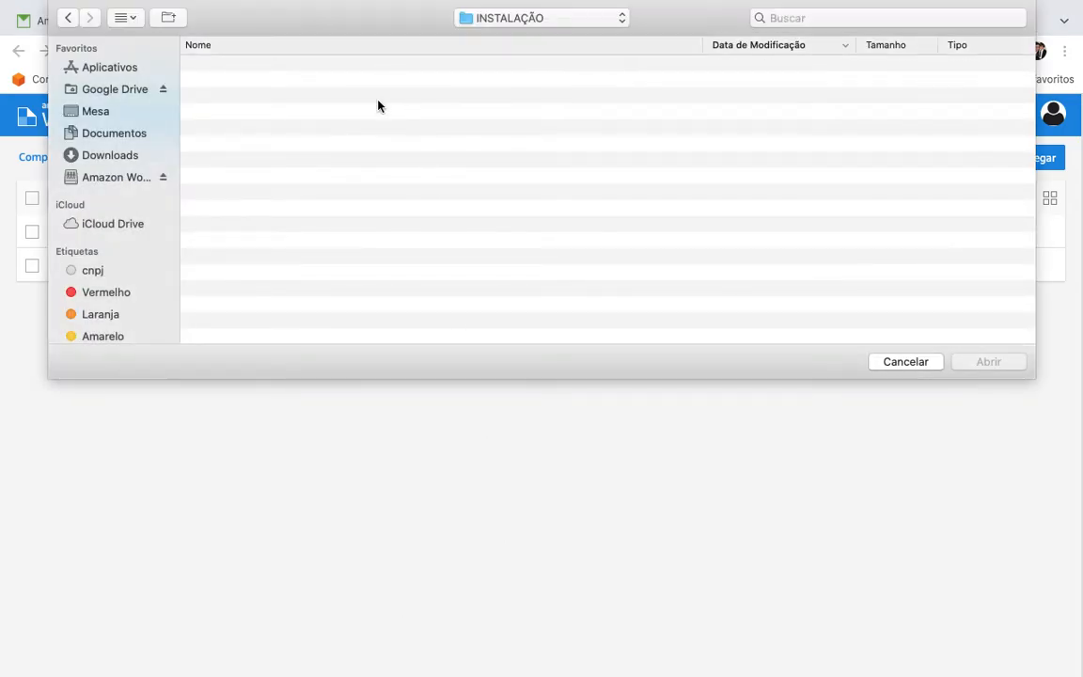
pyautogui.click(105, 112)
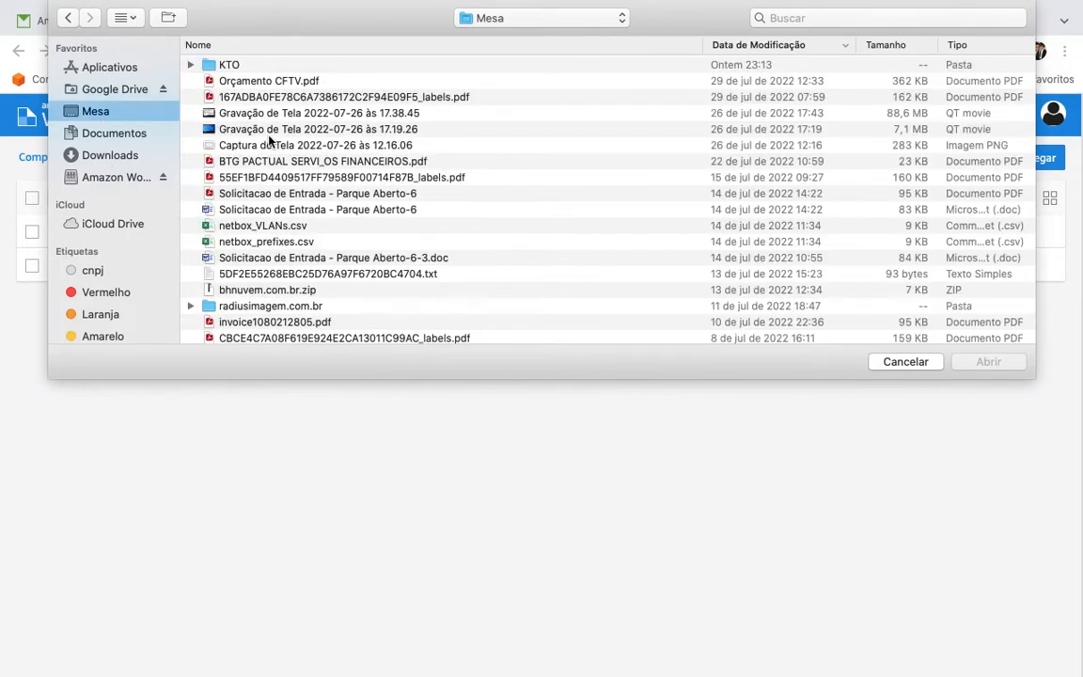
pyautogui.click(299, 83)
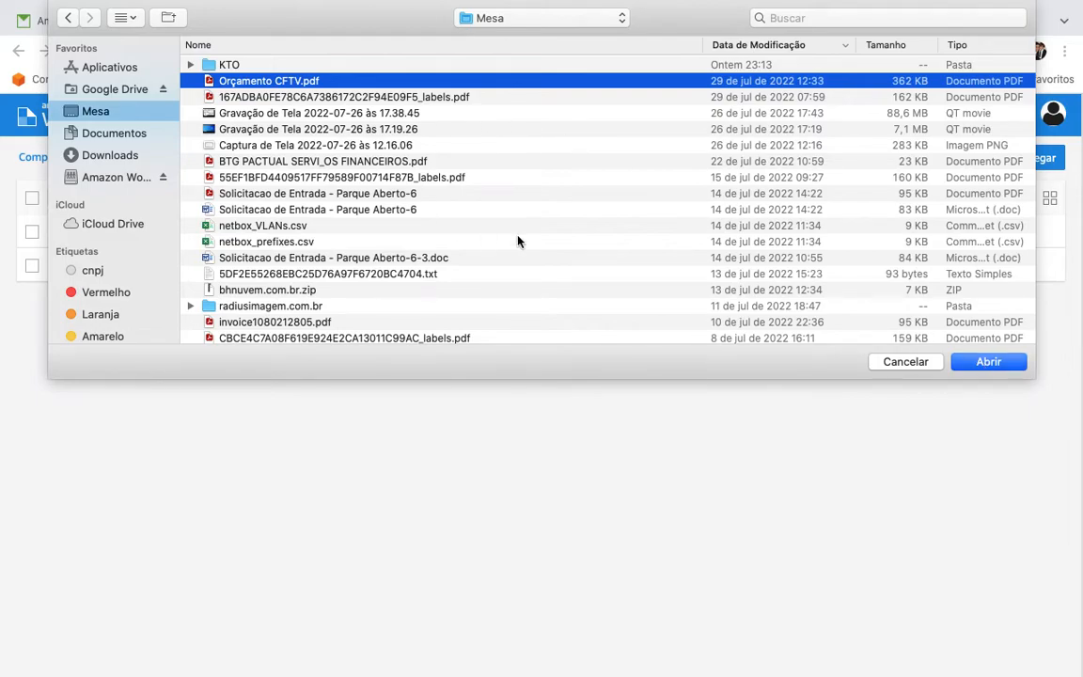
pyautogui.press('Escape')
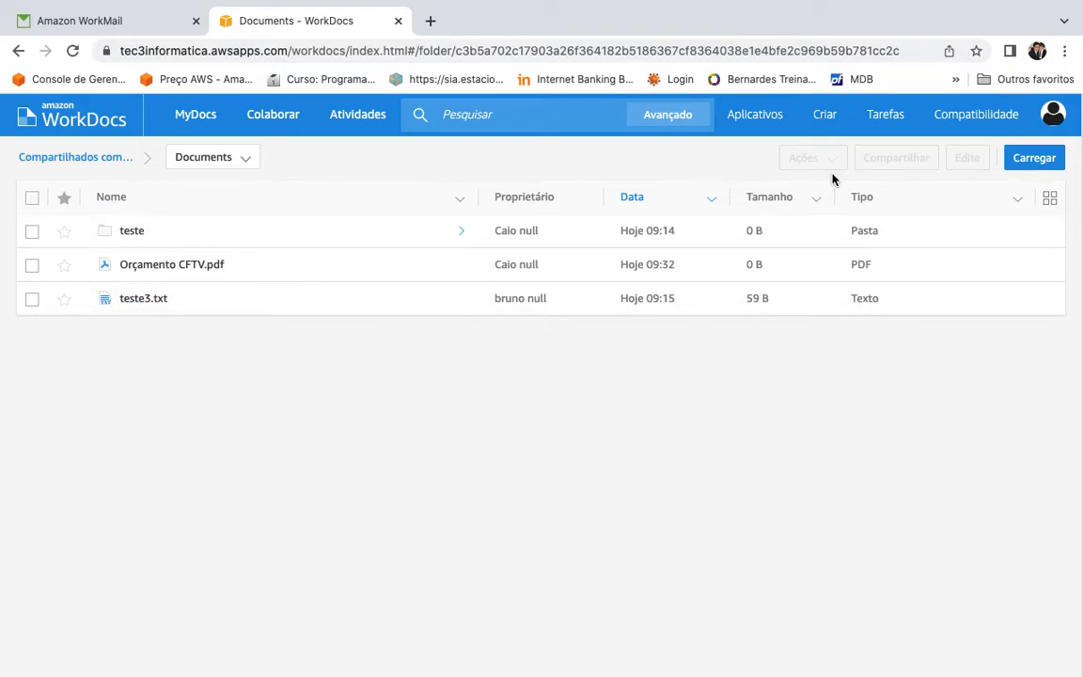
# Step: Open the Documents folder under MyDocs, then go to the Atividades feed
pyautogui.click(1052, 115)
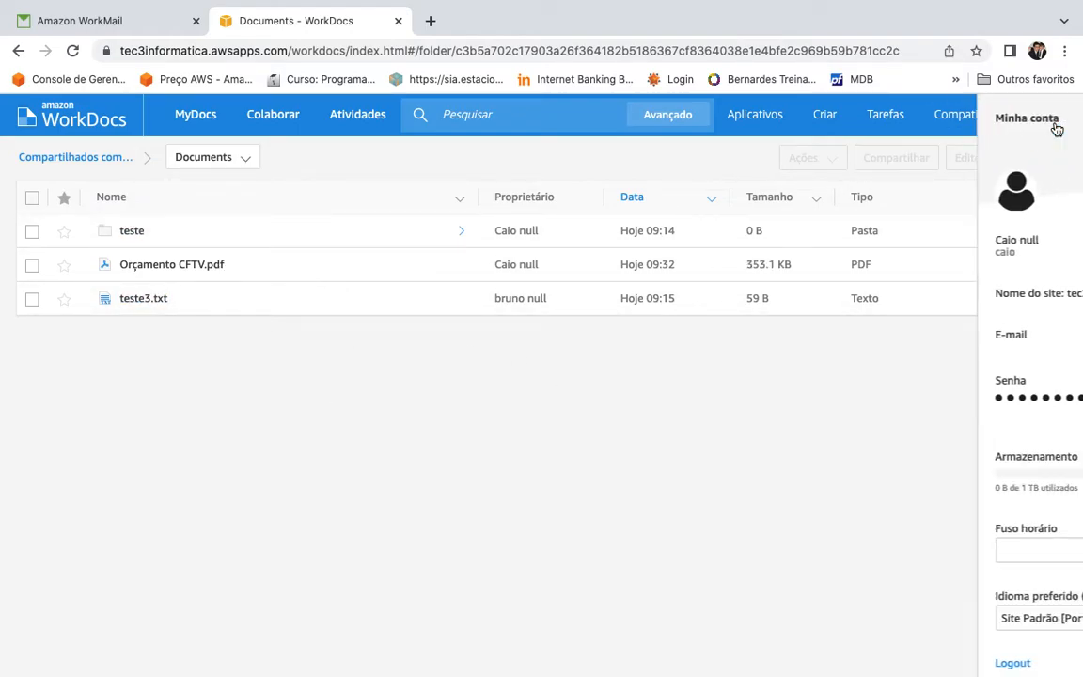
pyautogui.click(527, 392)
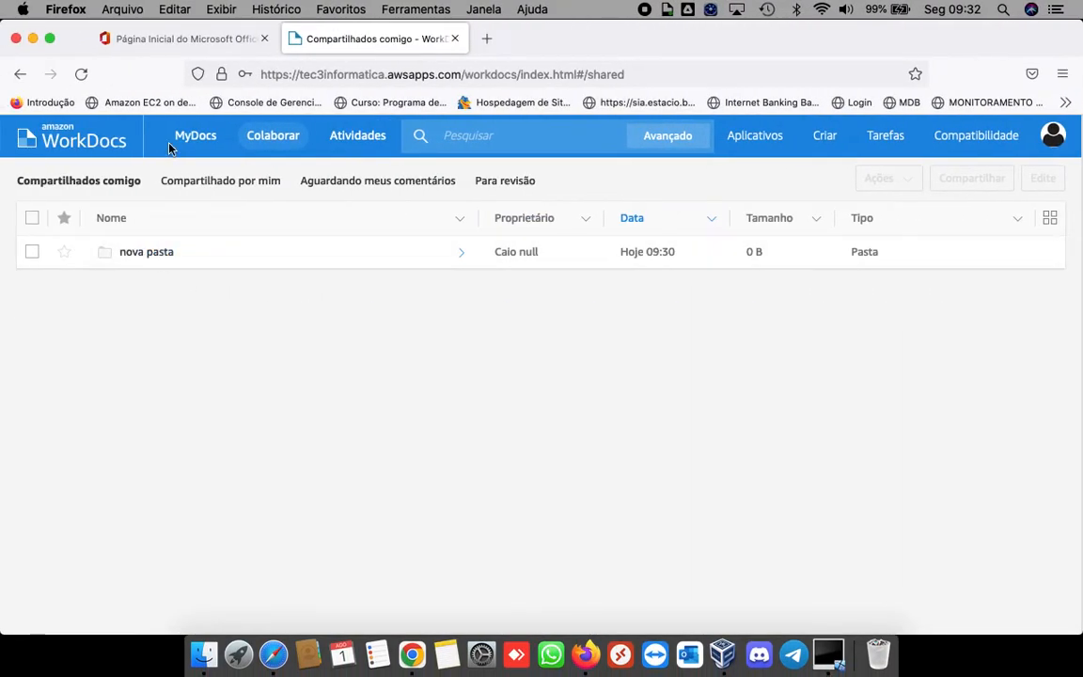
pyautogui.click(196, 141)
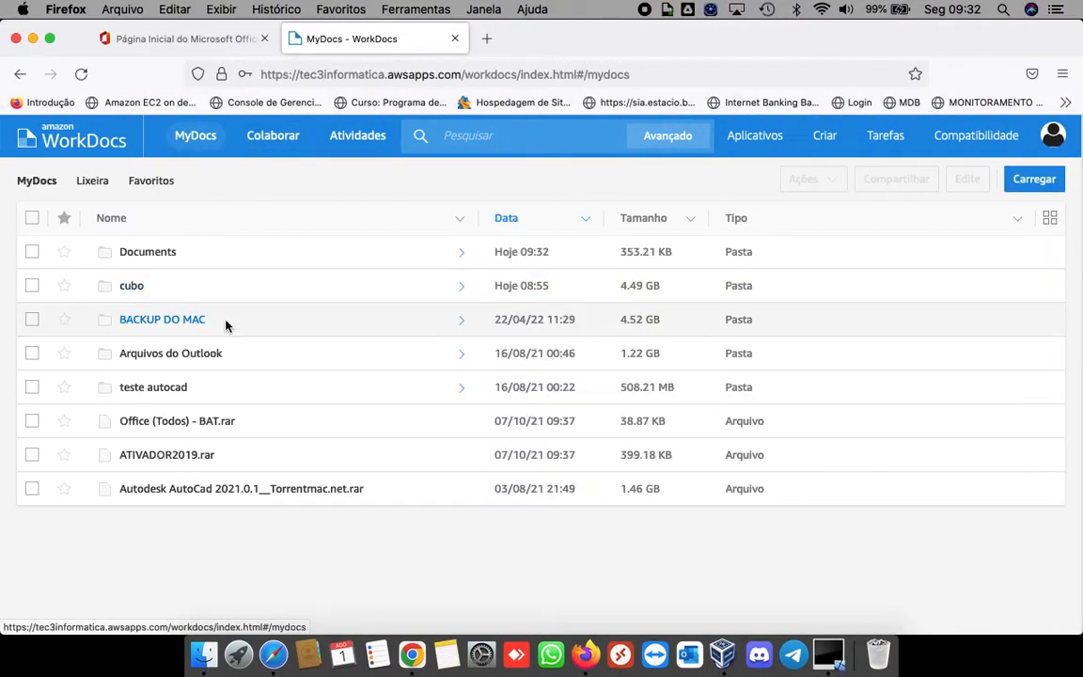
pyautogui.click(157, 251)
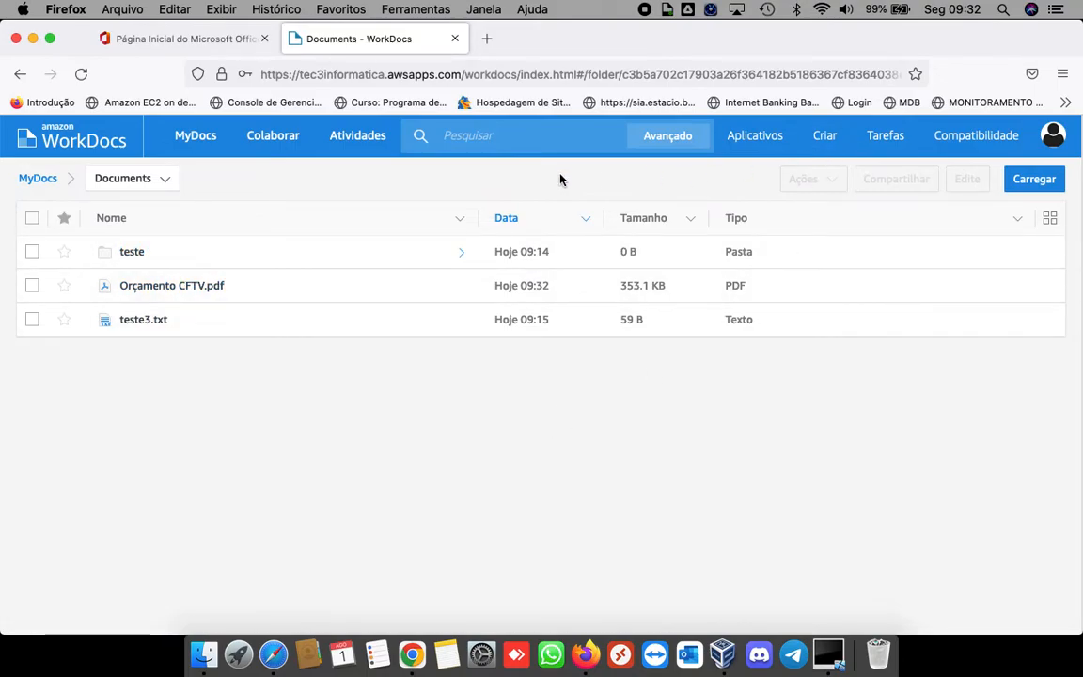
pyautogui.click(360, 139)
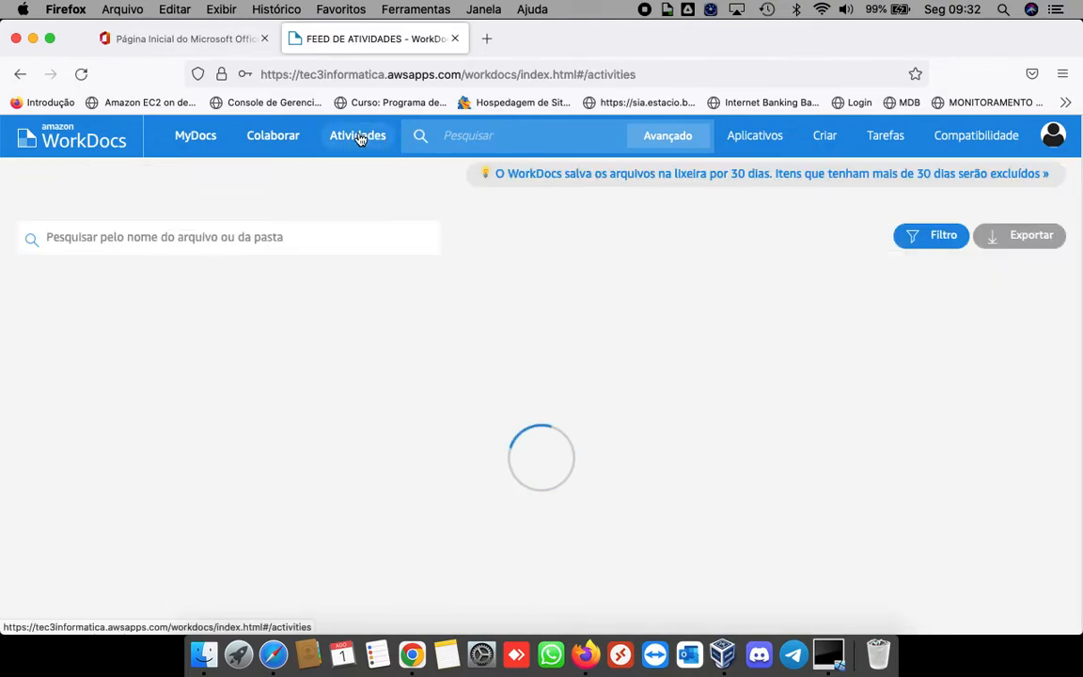
# Step: Scroll through today's Atividades entries, including the Orçamento CFTV.pdf upload and nova pasta share
pyautogui.scroll(-2, 413, 222)
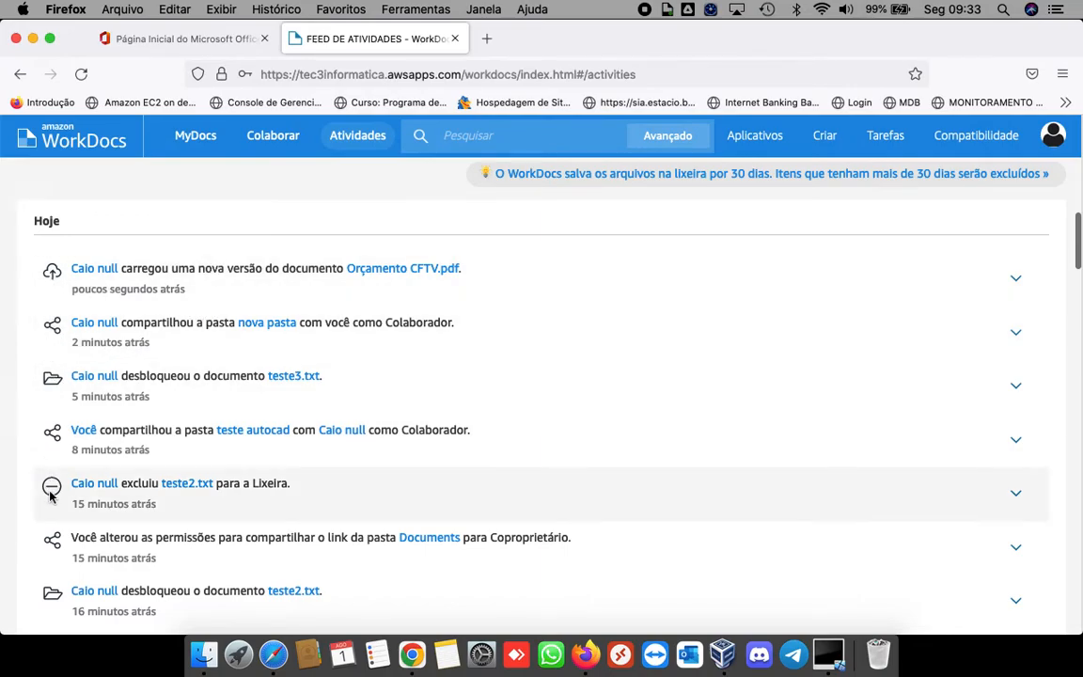
pyautogui.scroll(2, 310, 323)
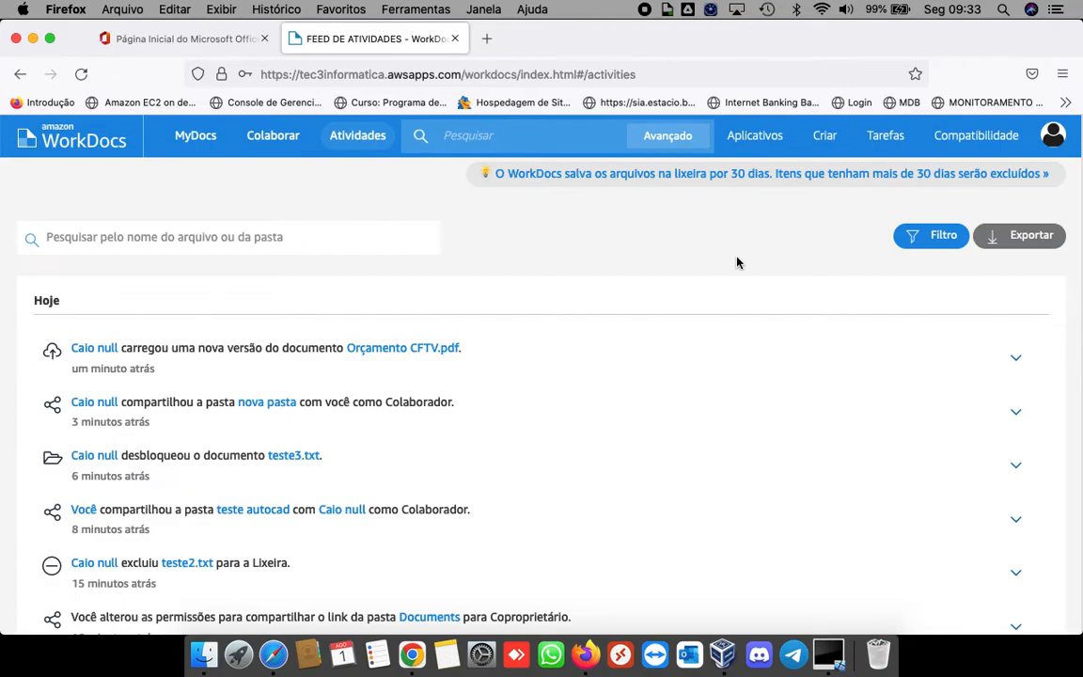
pyautogui.click(829, 663)
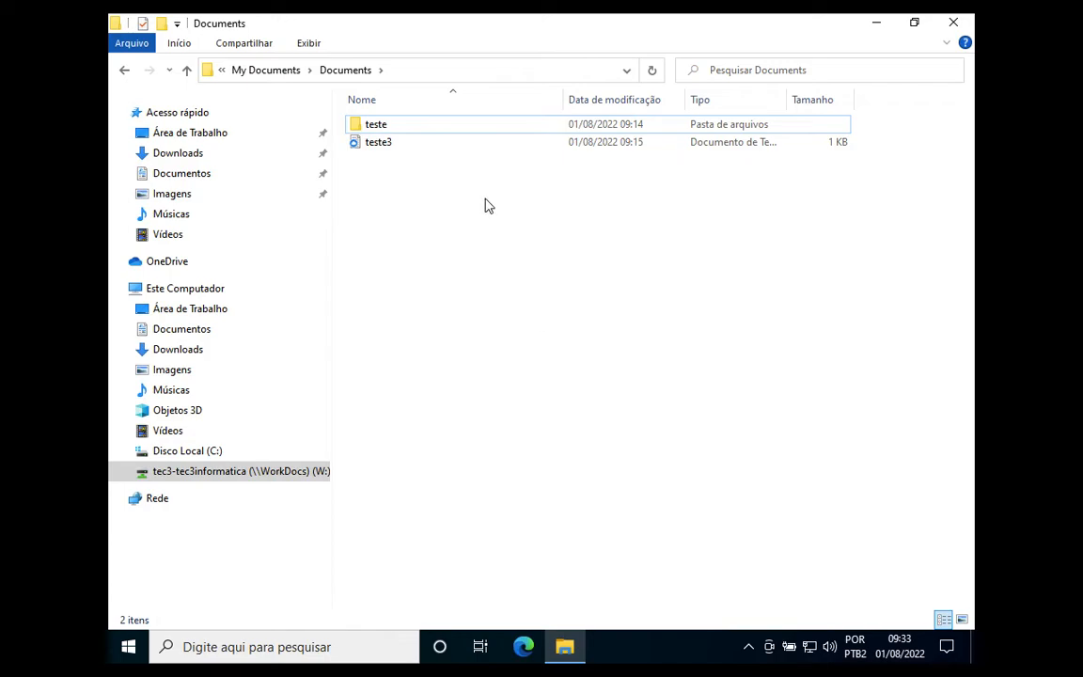
# Step: View Este Computador, then launch WorkDocs Drive from the Windows desktop
pyautogui.click(203, 292)
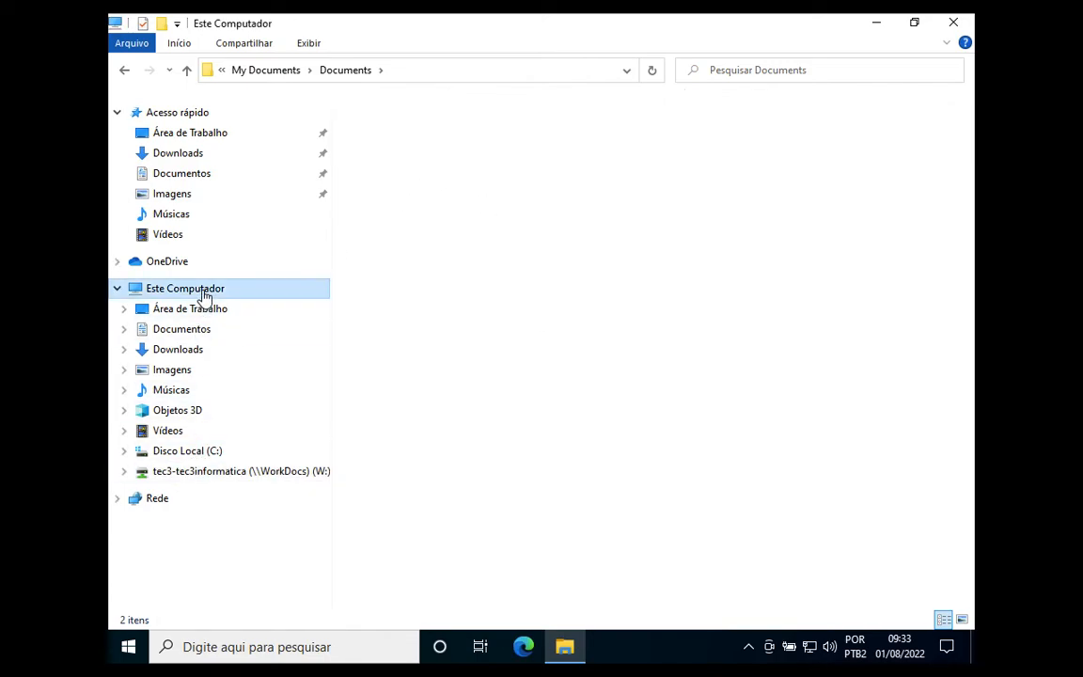
pyautogui.click(877, 25)
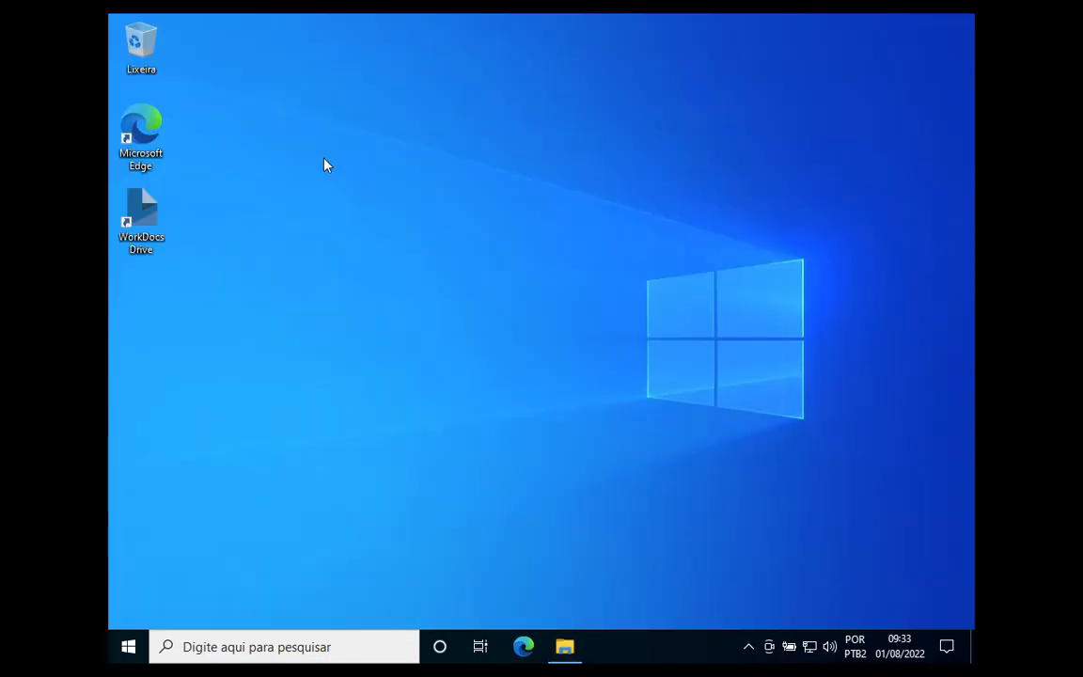
pyautogui.click(141, 221)
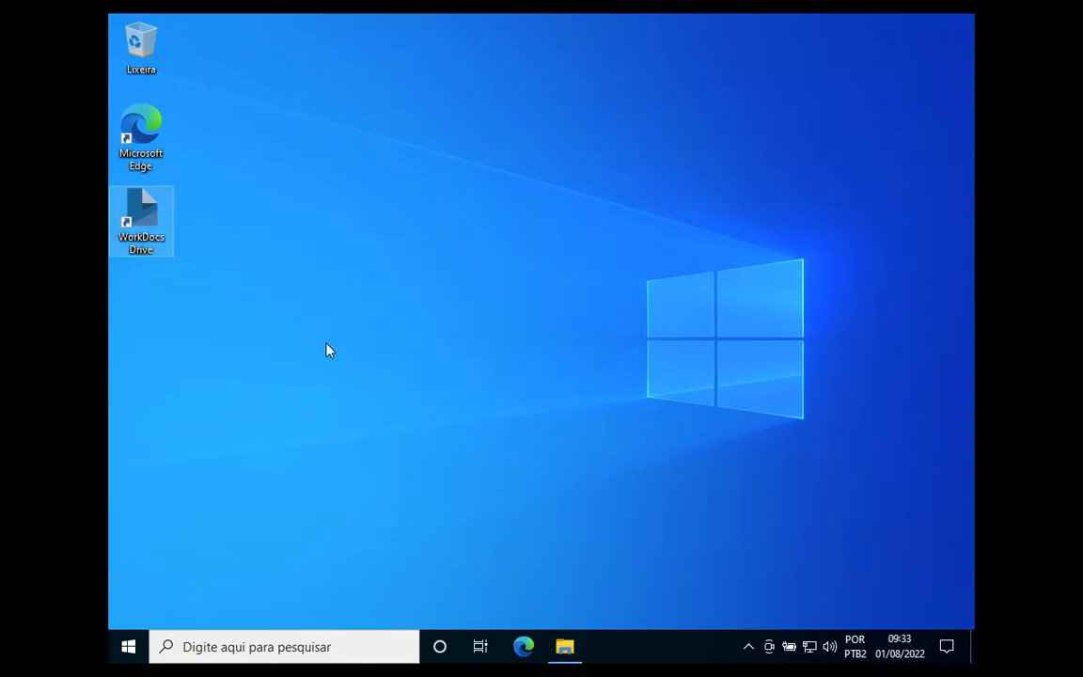
pyautogui.click(750, 647)
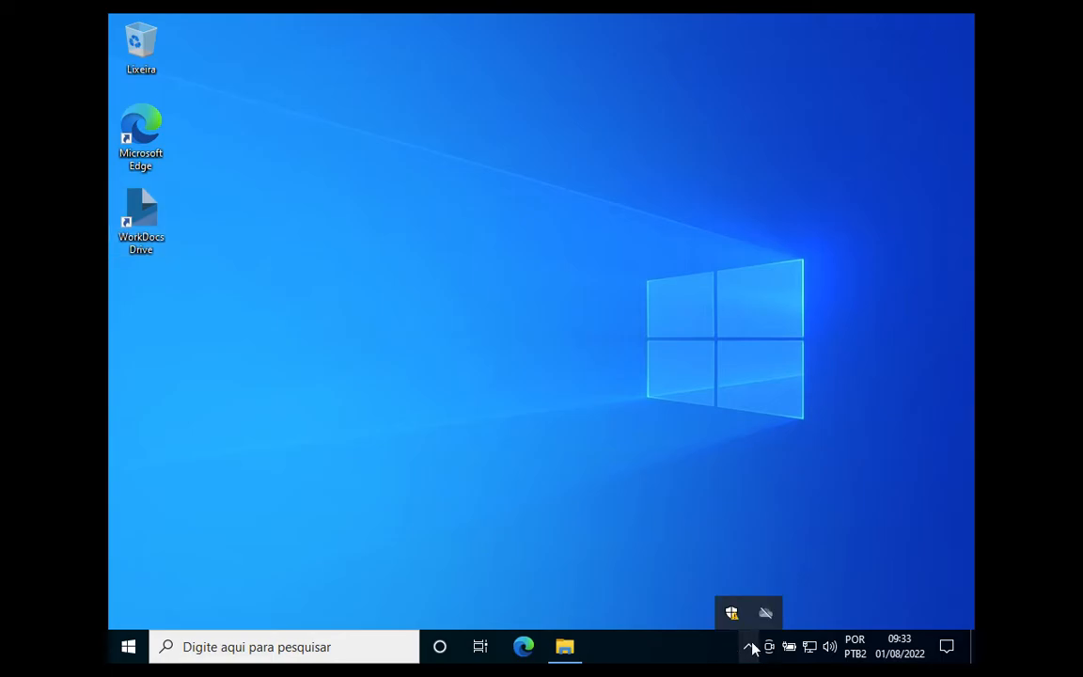
pyautogui.click(597, 565)
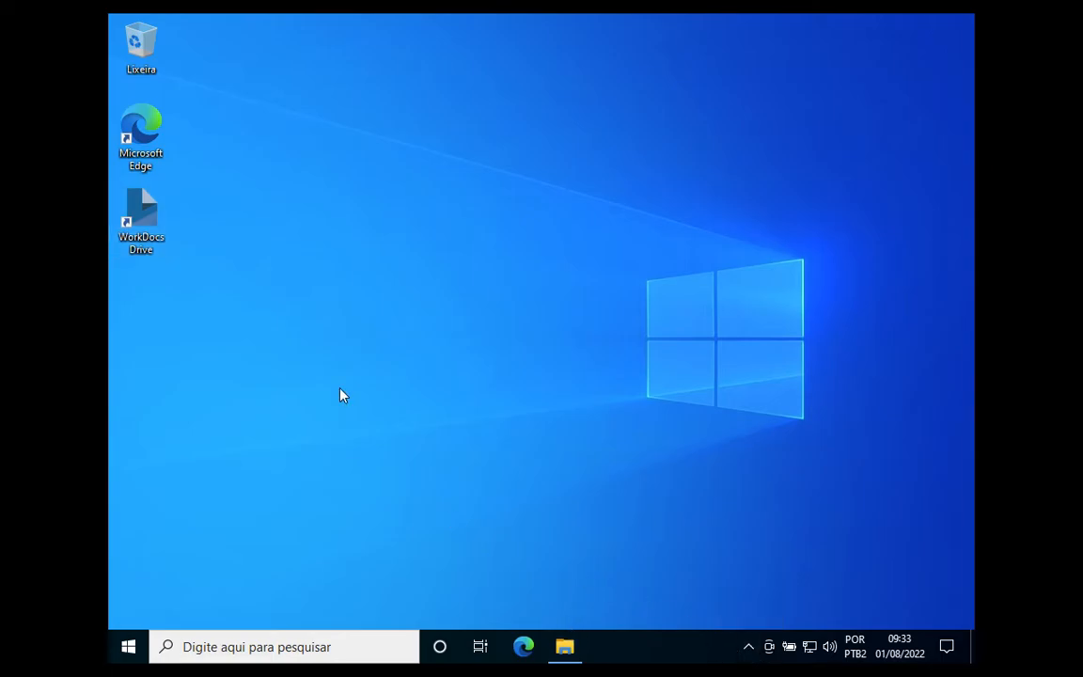
# Step: Open the tec3-tec3informatica (W:) drive in File Explorer
pyautogui.click(564, 648)
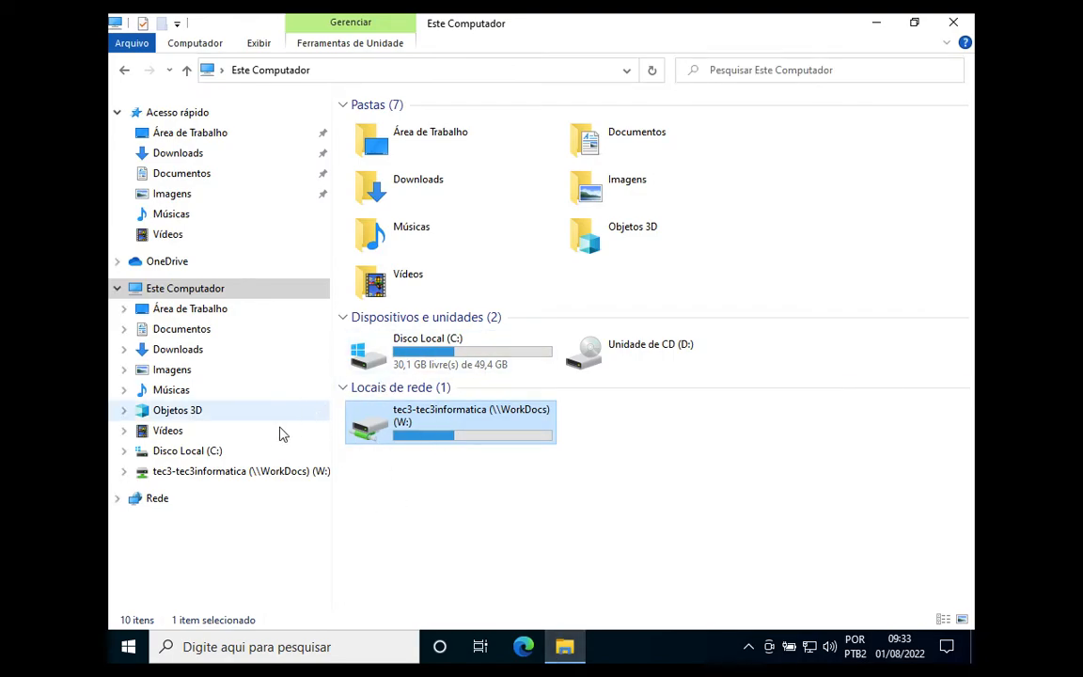
pyautogui.click(233, 475)
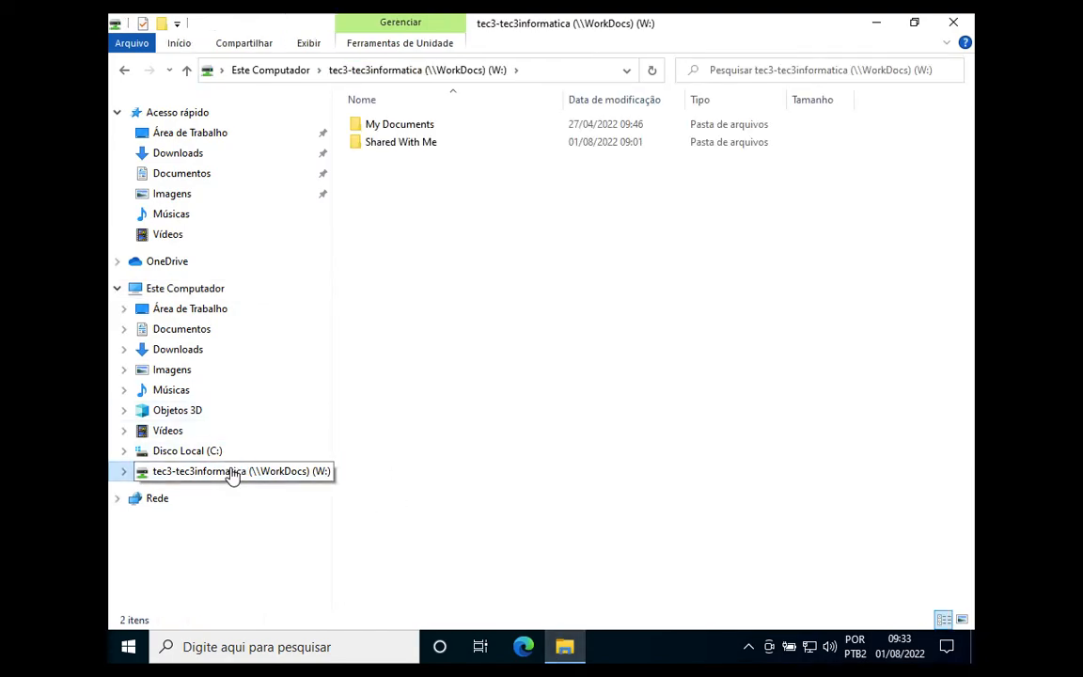
pyautogui.click(874, 26)
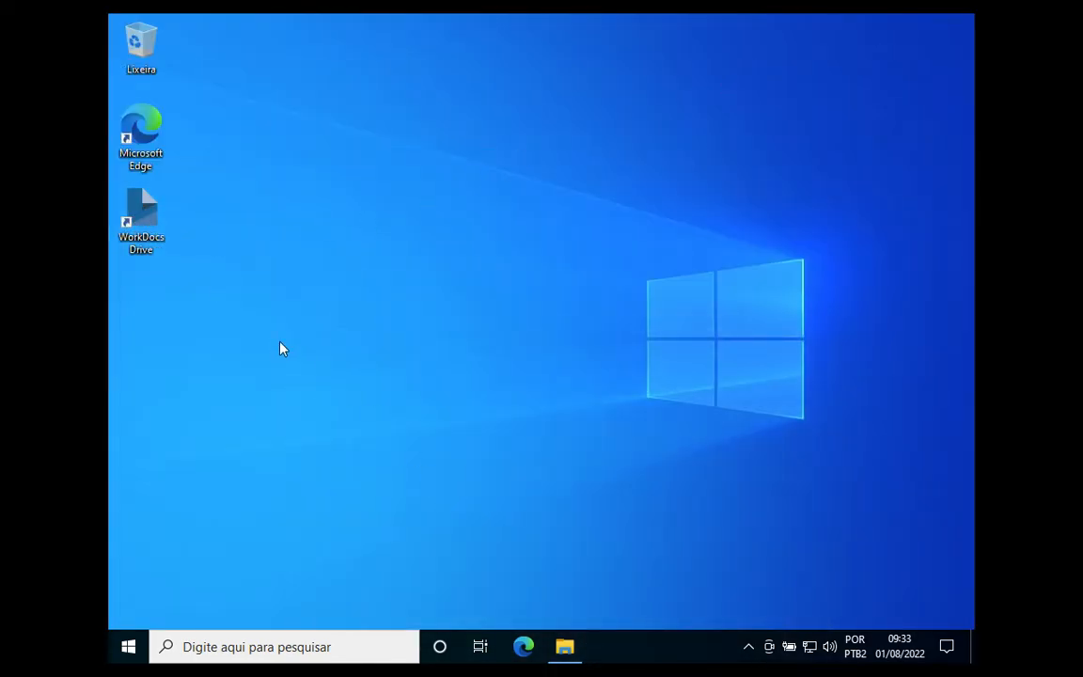
pyautogui.click(564, 646)
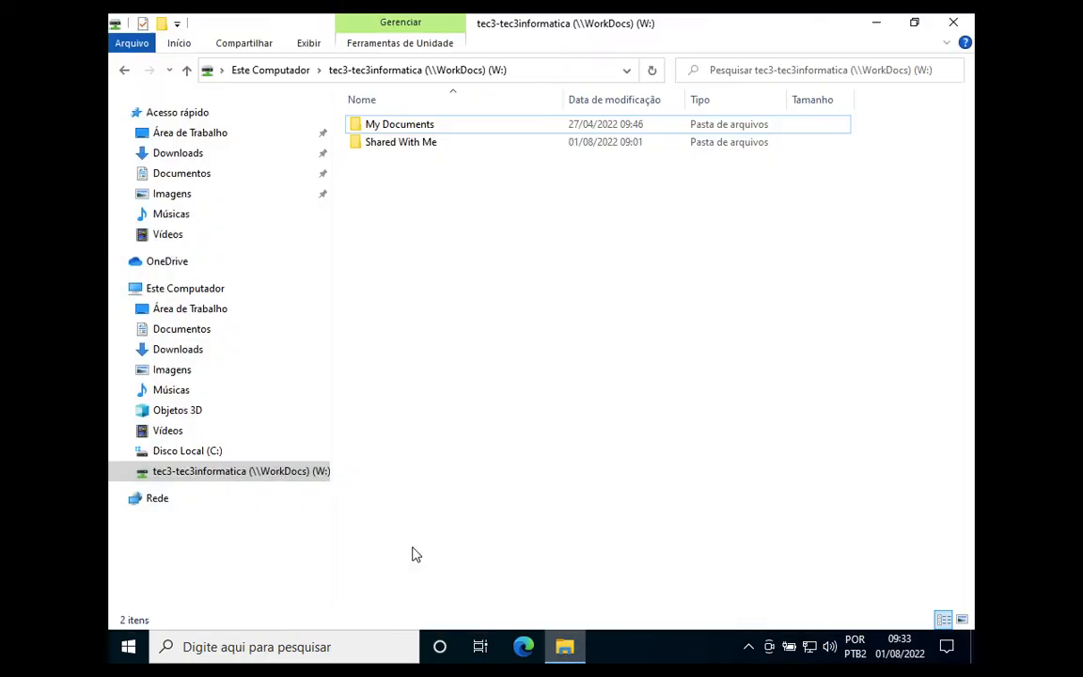
# Step: Browse the W: drive's My Documents, Documents and teste folders, then return to My Documents
pyautogui.doubleClick(411, 127)
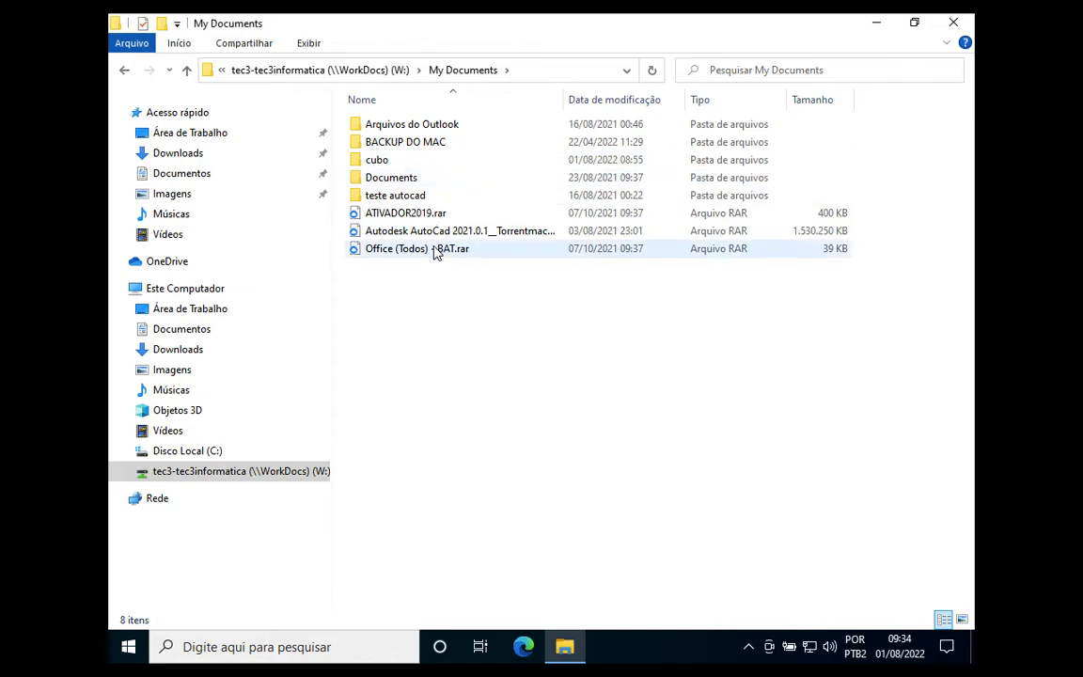
pyautogui.doubleClick(406, 178)
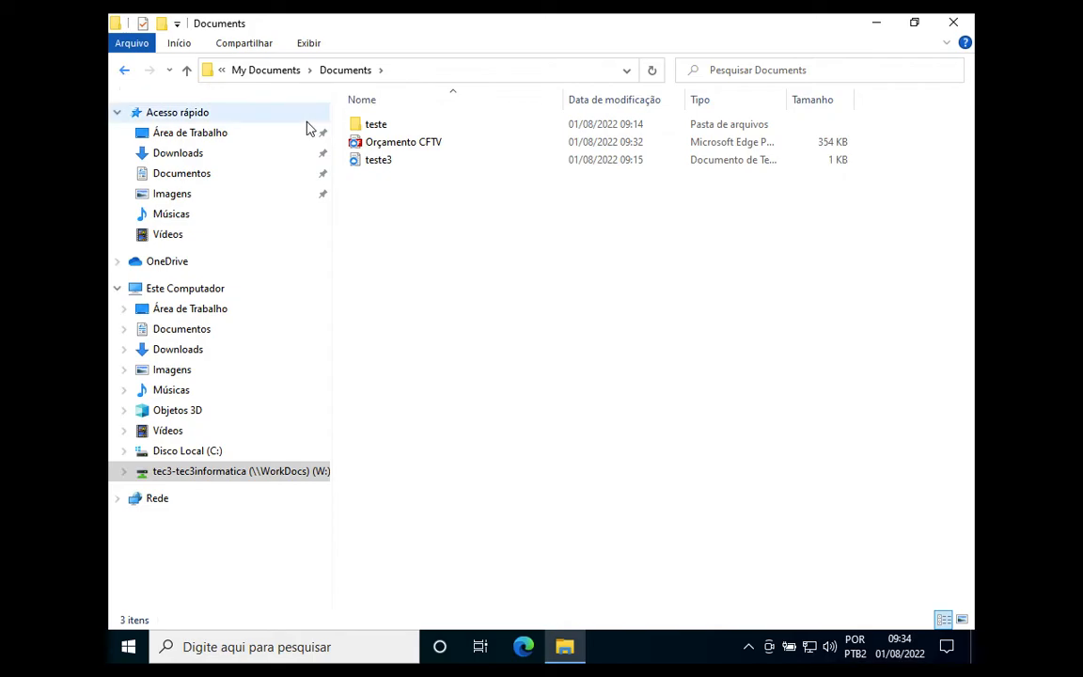
pyautogui.click(390, 128)
pyautogui.doubleClick(390, 124)
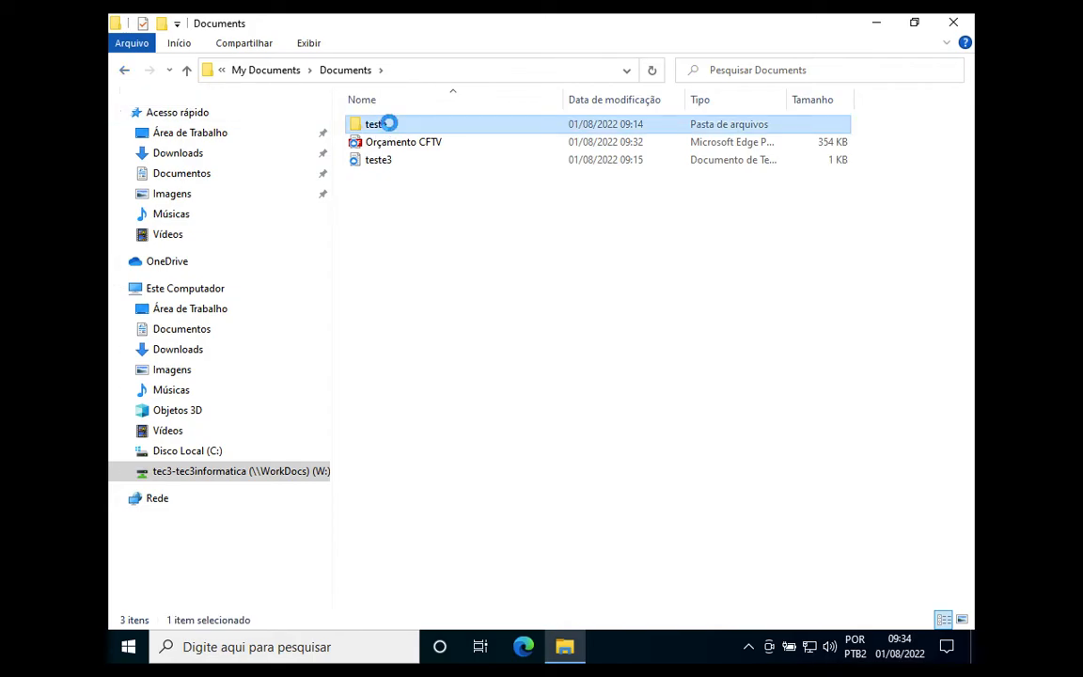
pyautogui.click(125, 70)
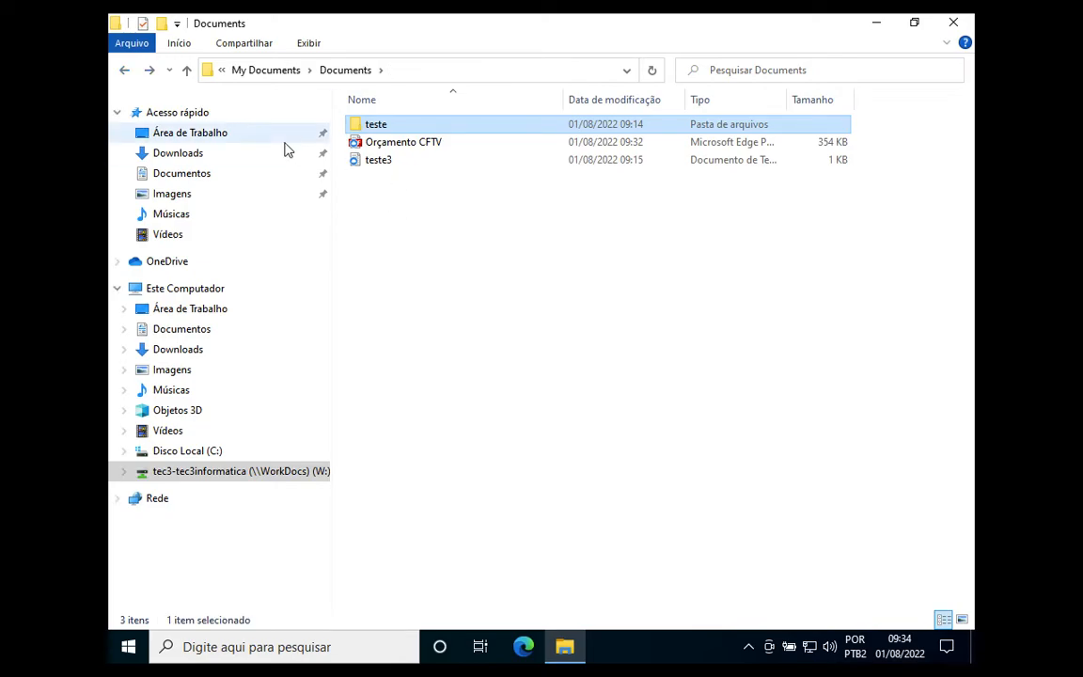
pyautogui.click(125, 71)
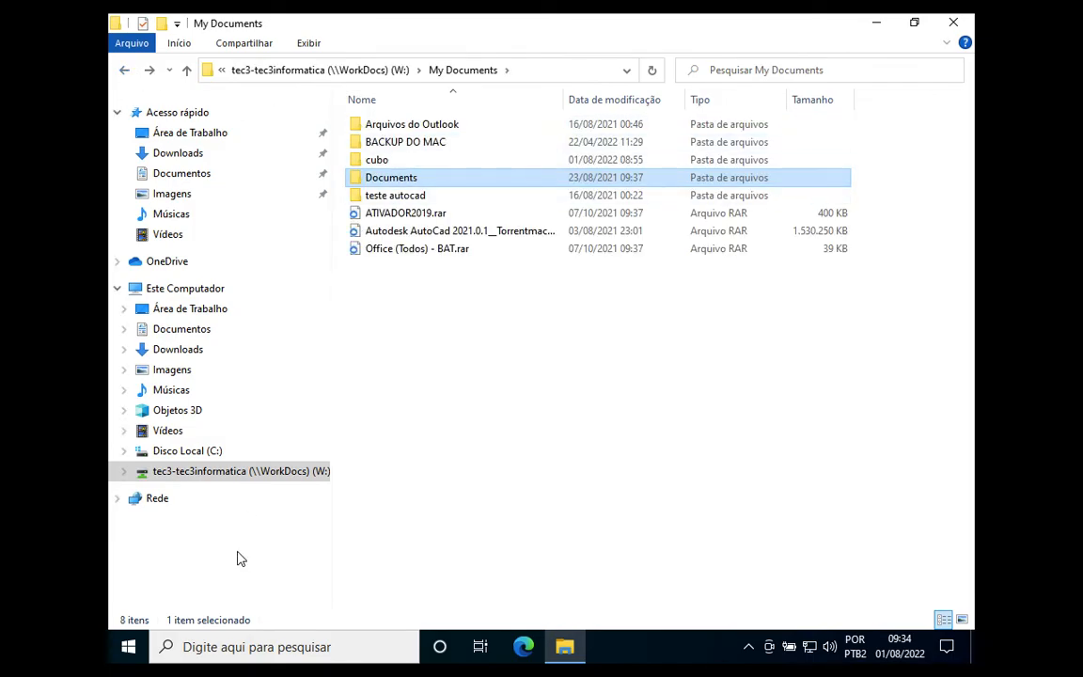
pyautogui.click(211, 472)
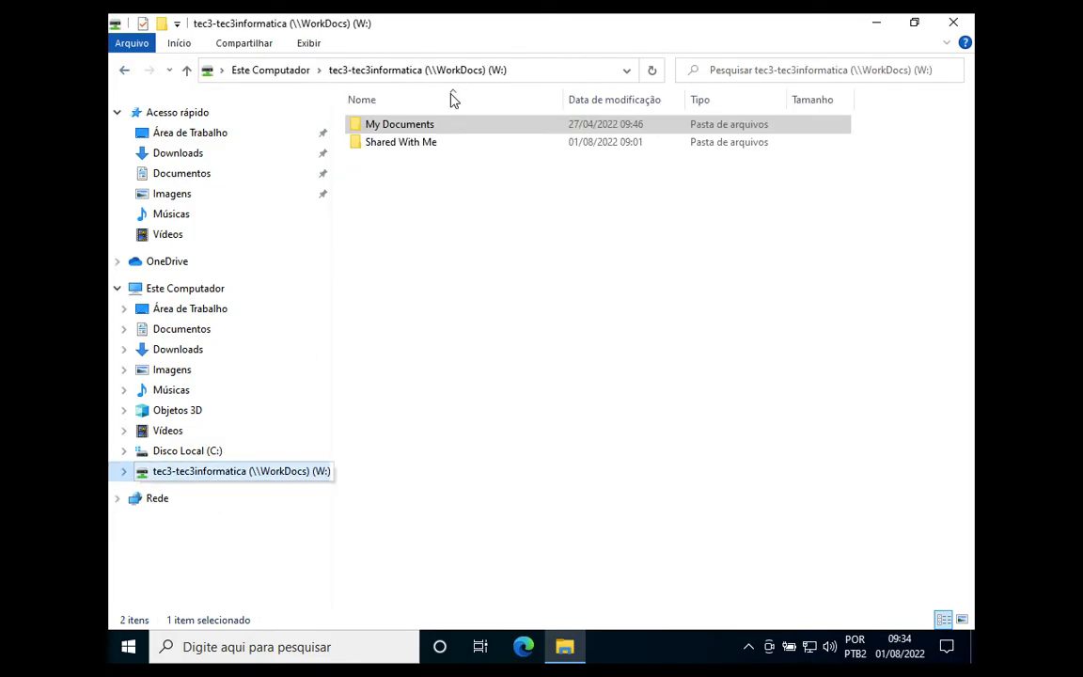
pyautogui.doubleClick(407, 132)
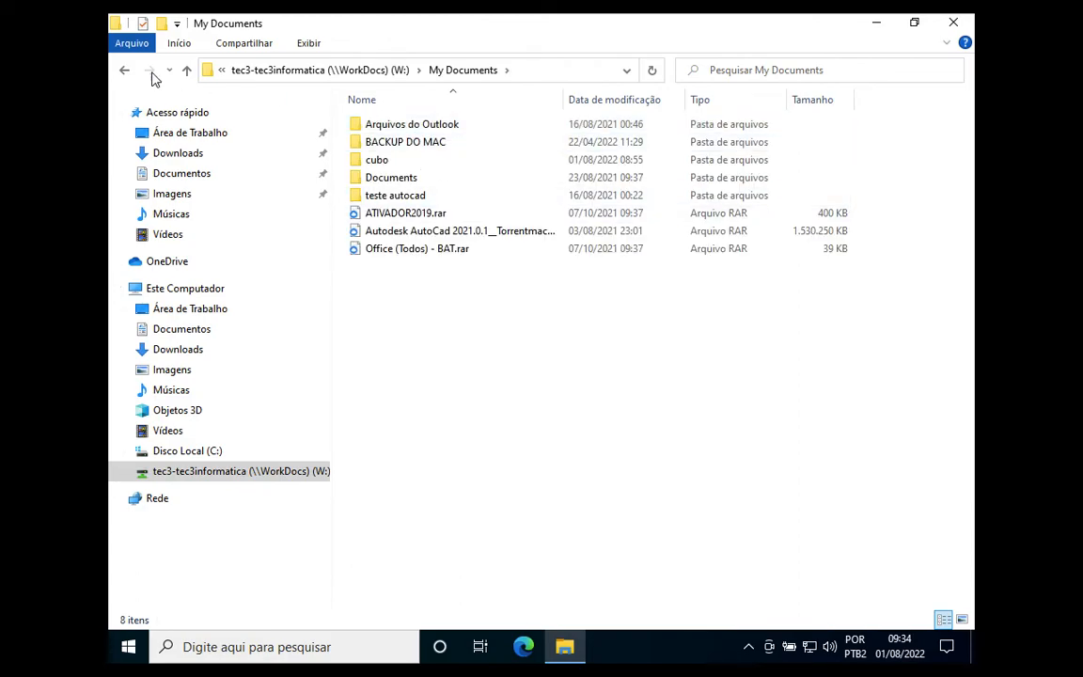
pyautogui.hotkey('ctrl', 'Left')
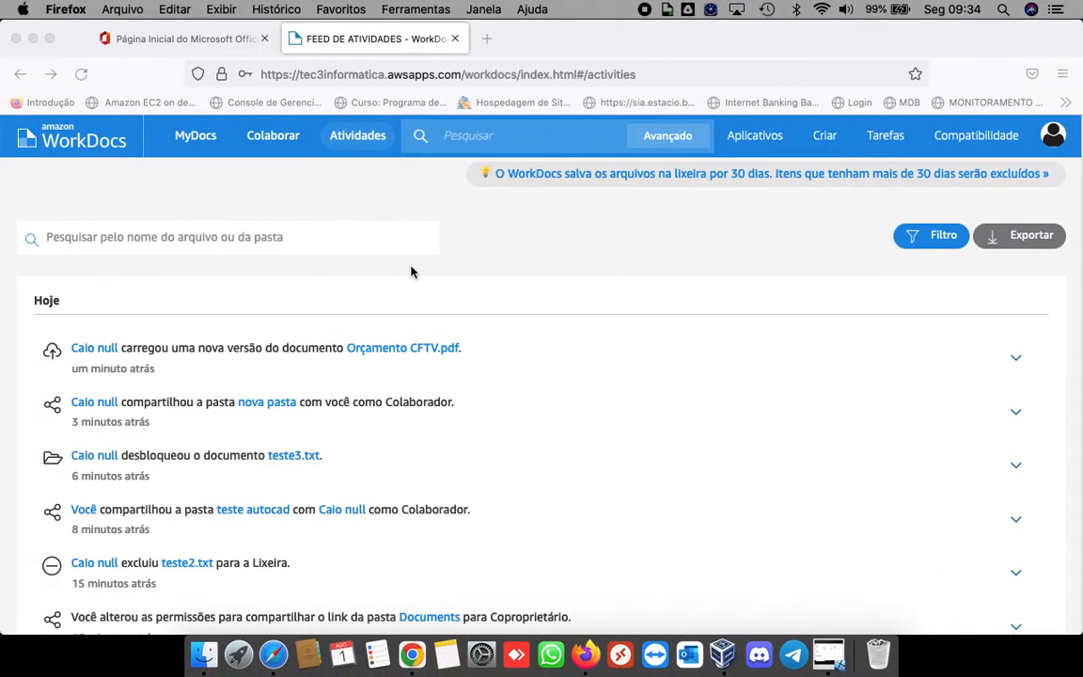
# Step: Check the collaborator's account panel in Chrome, then reopen MyDocs in Firefox
pyautogui.hotkey('ctrl', 'Right')
pyautogui.hotkey('ctrl', 'Right')
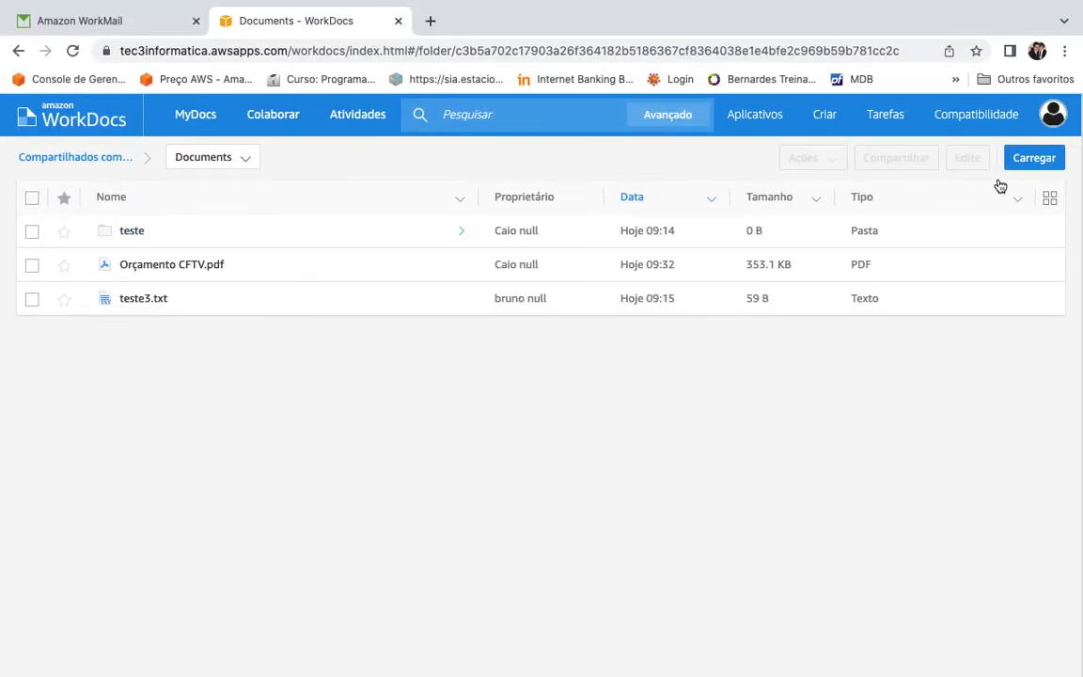
pyautogui.click(1054, 115)
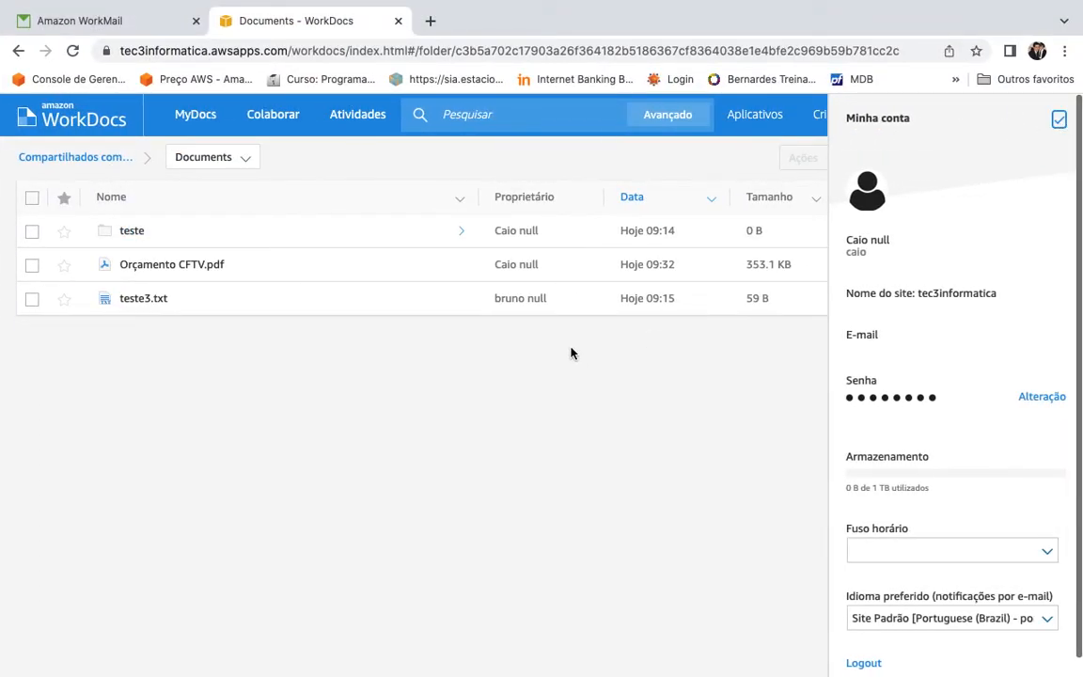
pyautogui.hotkey('ctrl', 'Left')
pyautogui.hotkey('ctrl', 'Left')
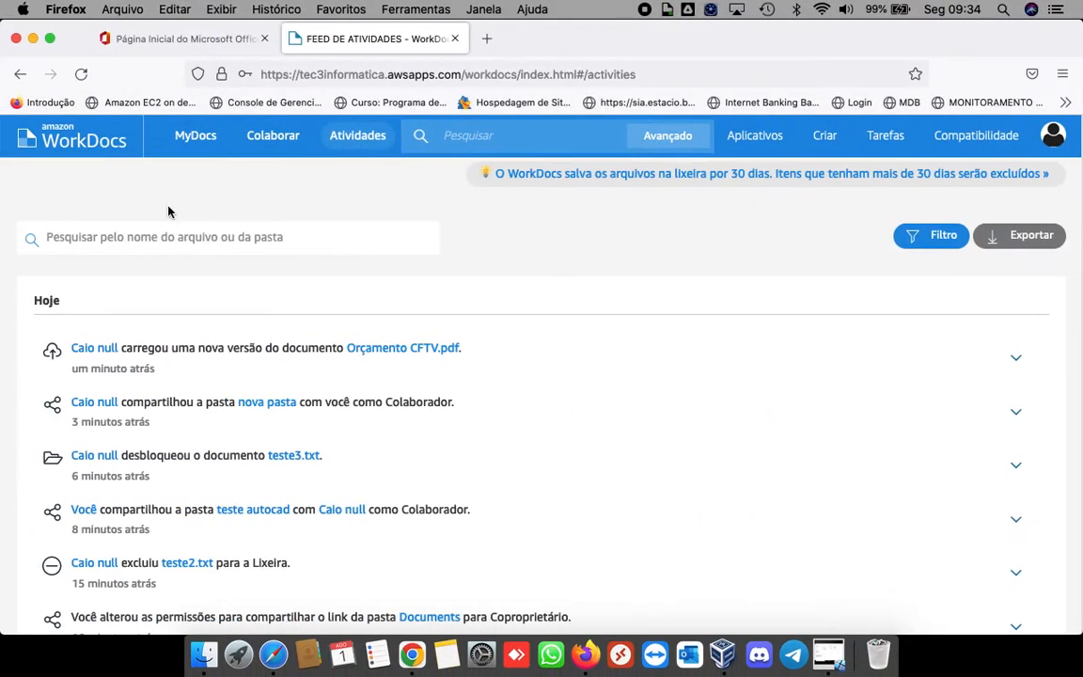
pyautogui.click(195, 137)
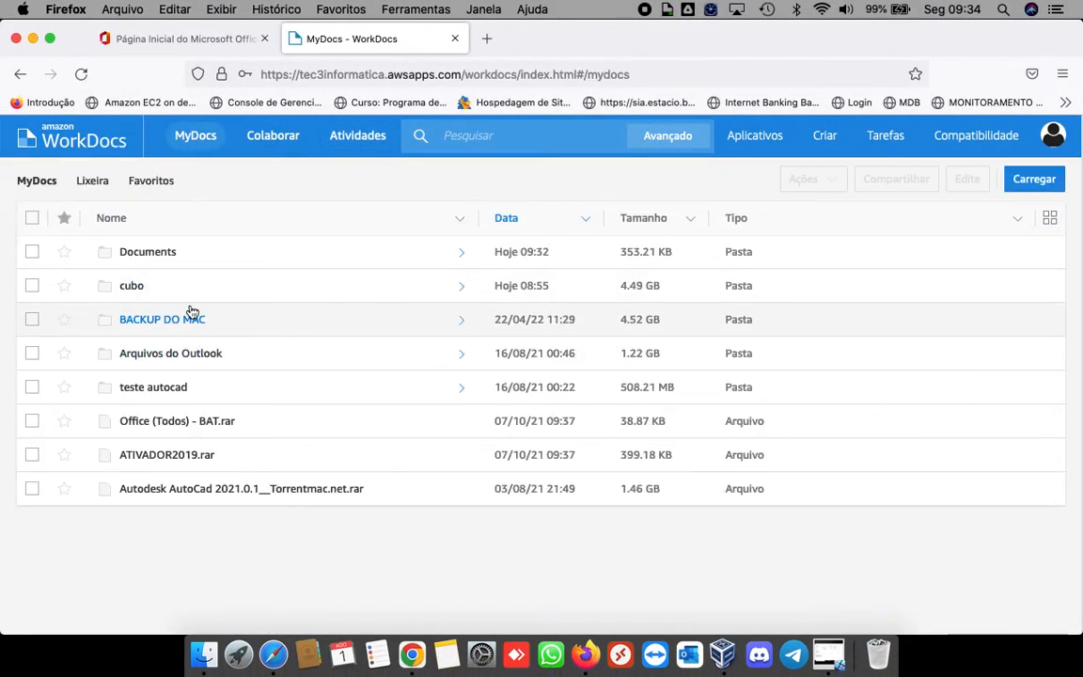
pyautogui.hotkey('ctrl', 'Right')
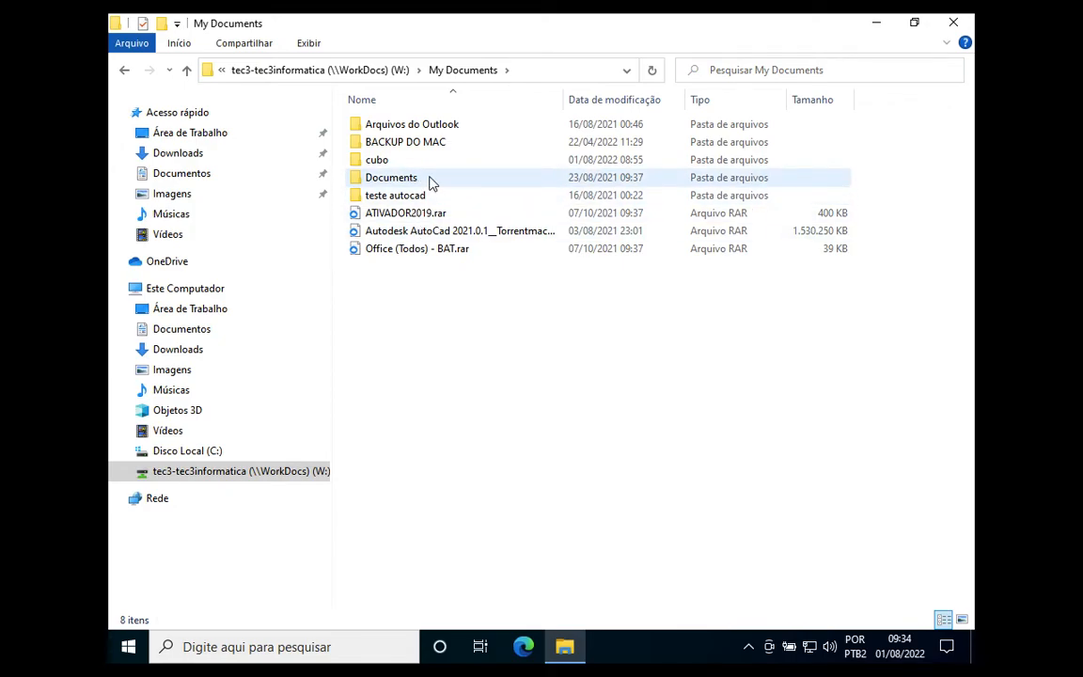
# Step: Open Documents and teste on the W: drive, then open Orçamento CFTV.pdf and close Edge
pyautogui.doubleClick(429, 181)
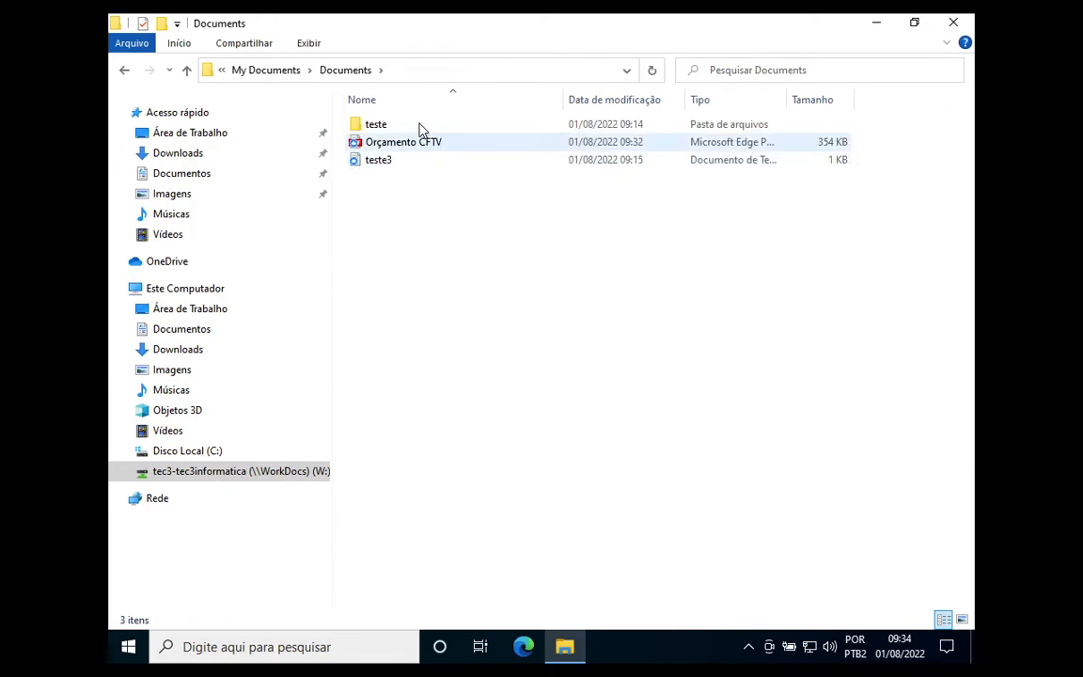
pyautogui.click(407, 129)
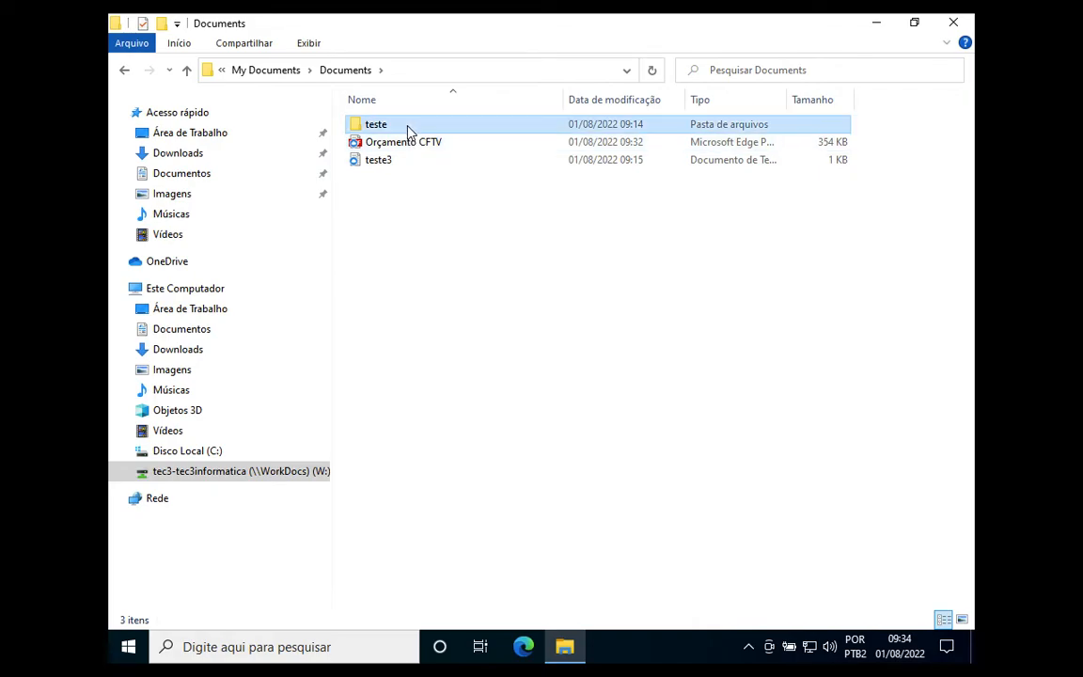
pyautogui.doubleClick(407, 130)
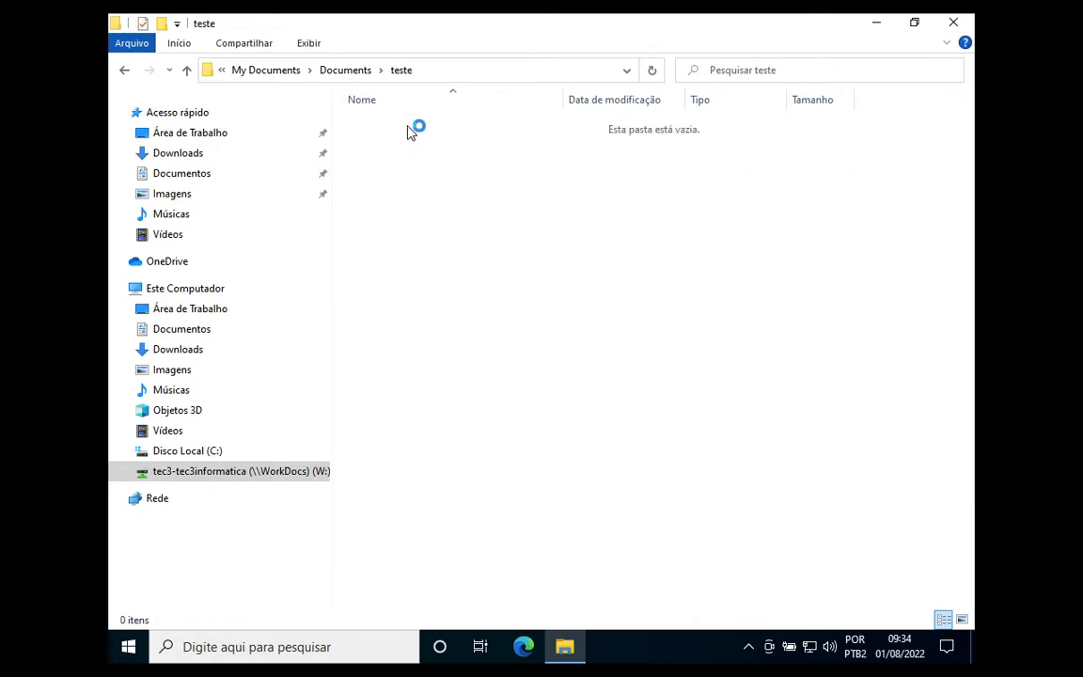
pyautogui.click(123, 71)
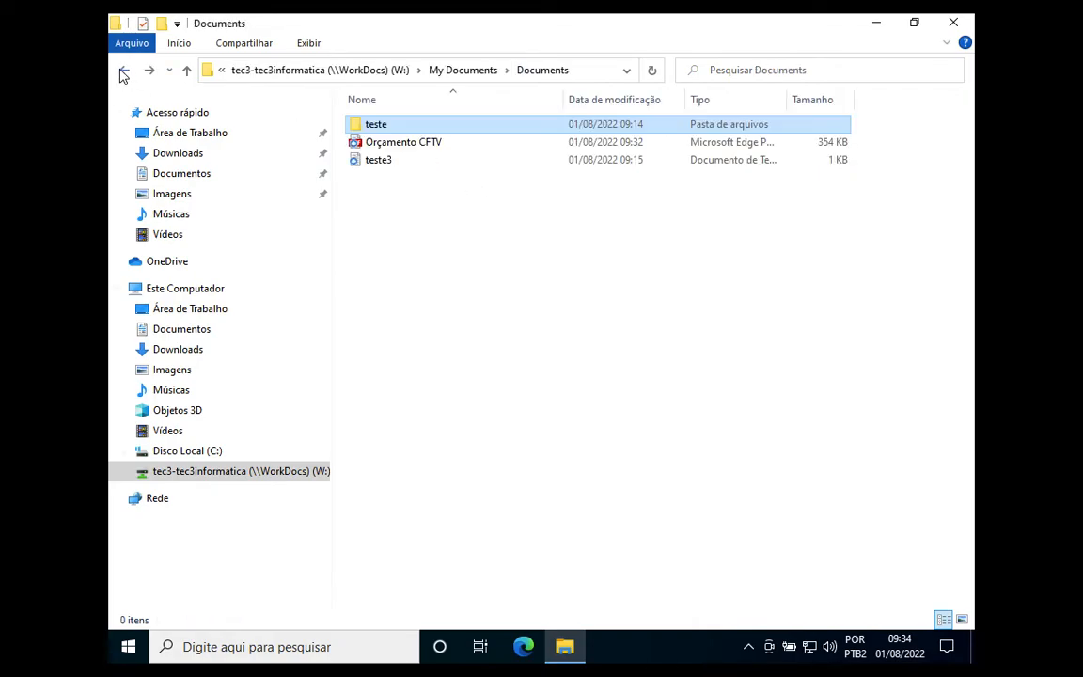
pyautogui.doubleClick(412, 148)
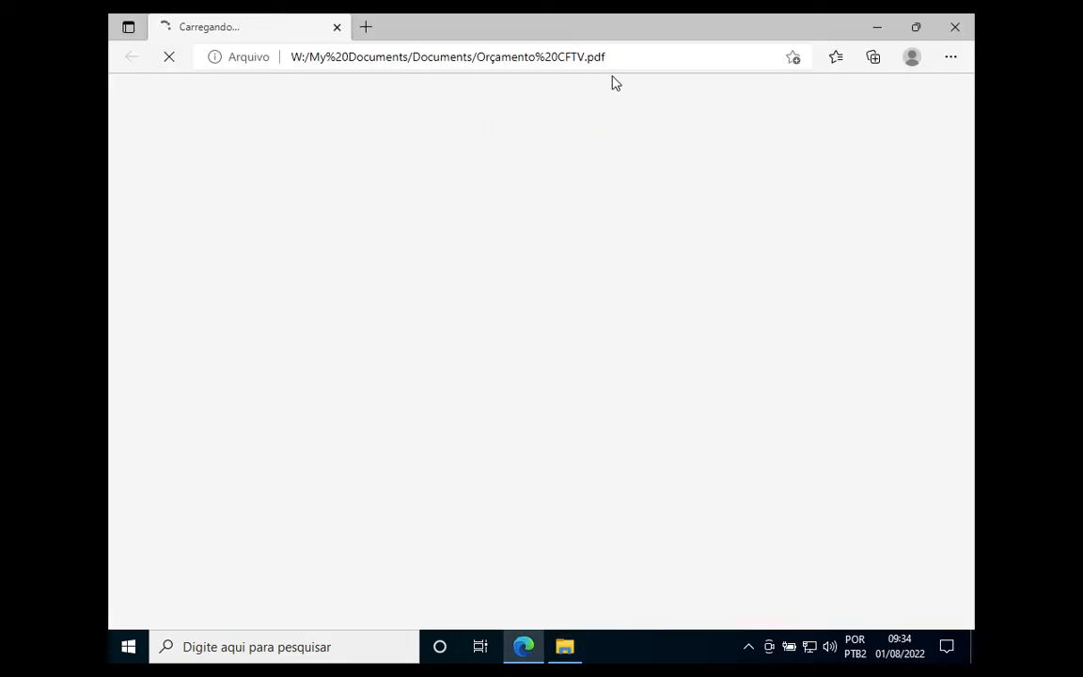
pyautogui.click(956, 28)
# Step: Add the line 'hjhfjdshfjkdsfh' to teste3.txt and save it when closing Notepad
pyautogui.click(396, 167)
pyautogui.doubleClick(395, 166)
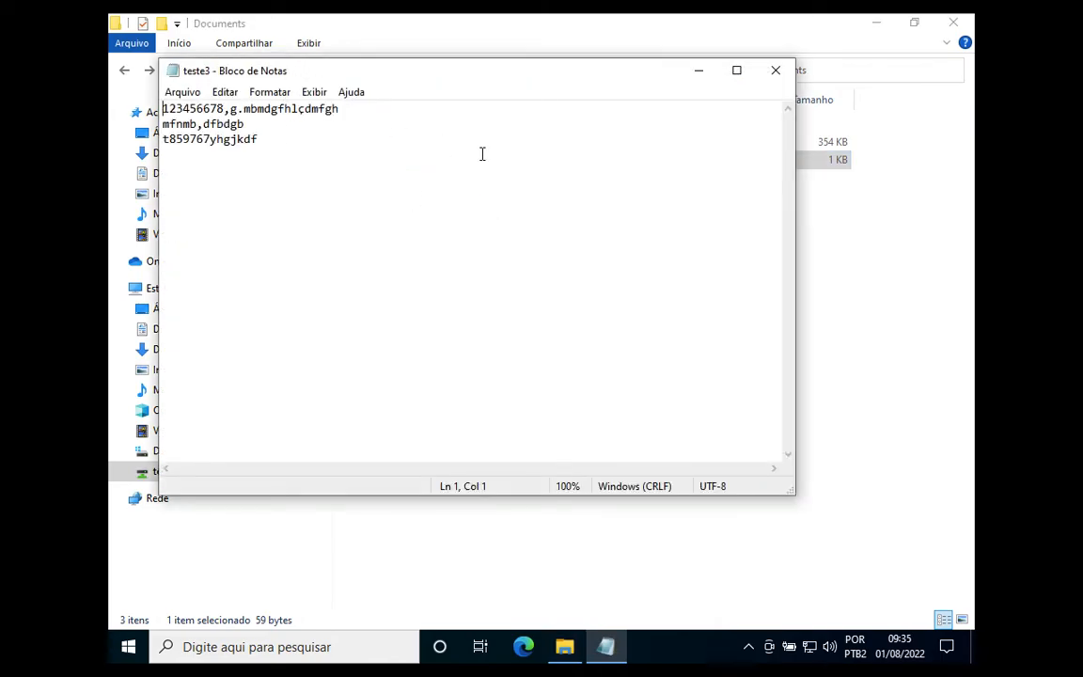
pyautogui.write('hjhfjdshfjkdsfh')
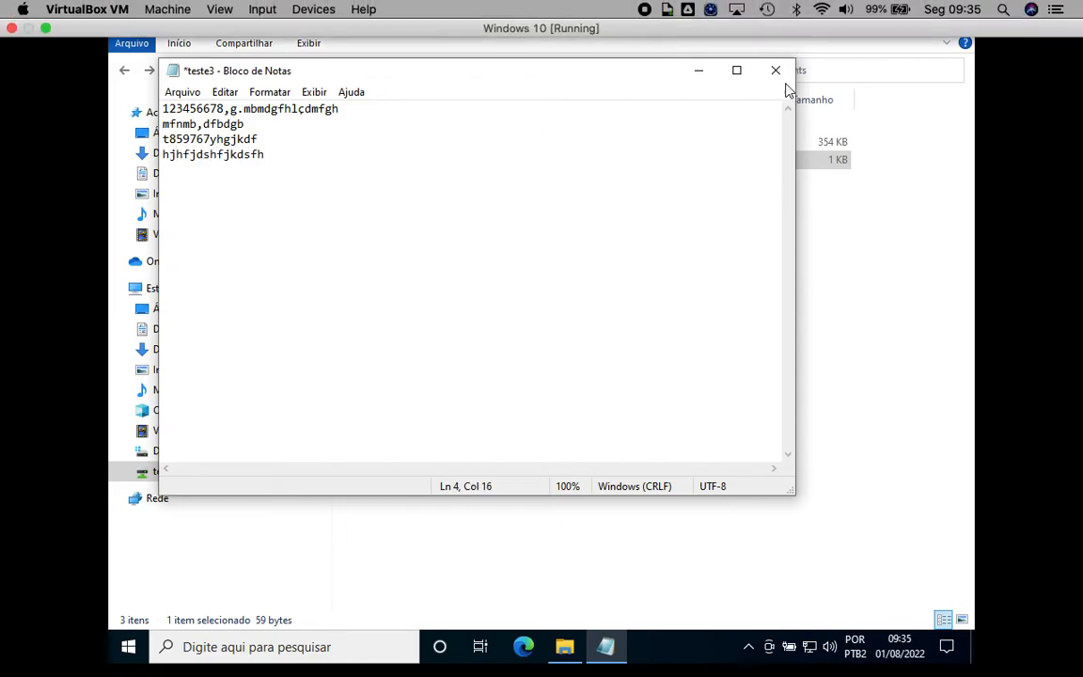
pyautogui.click(776, 70)
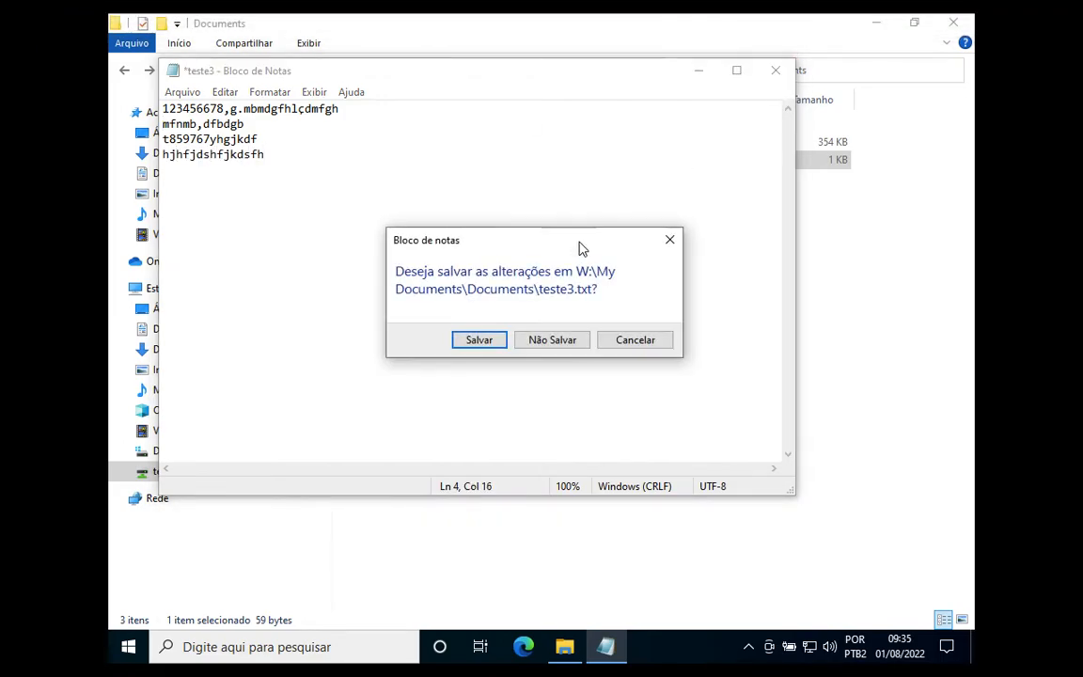
pyautogui.click(489, 341)
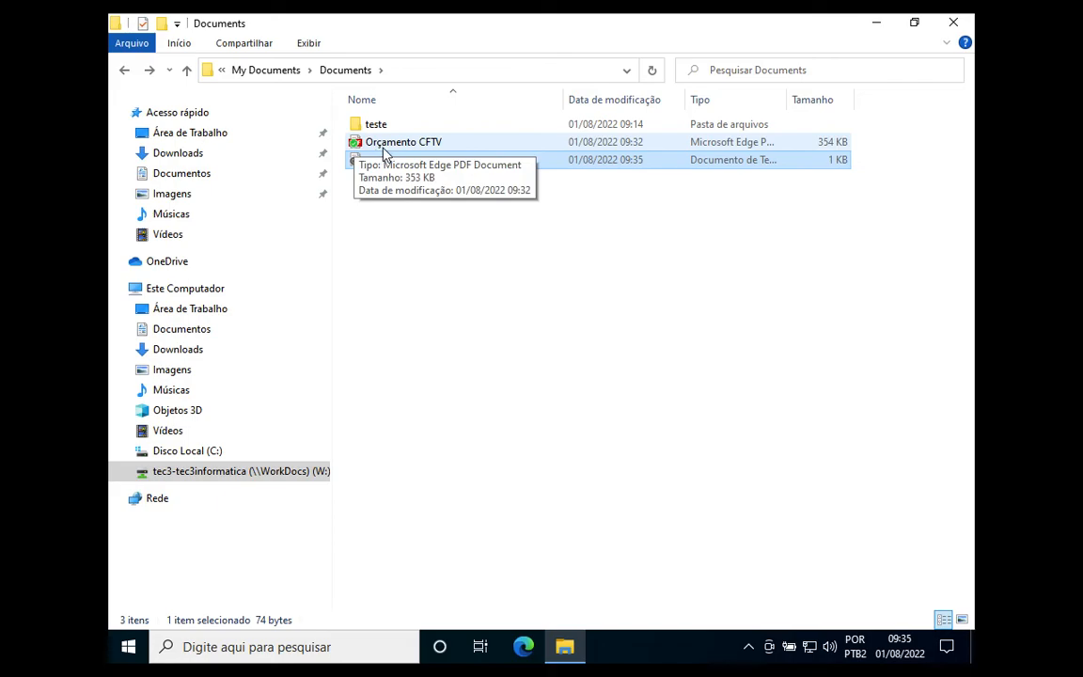
# Step: Confirm the teste subfolder is empty, then step back up to My Documents
pyautogui.click(438, 322)
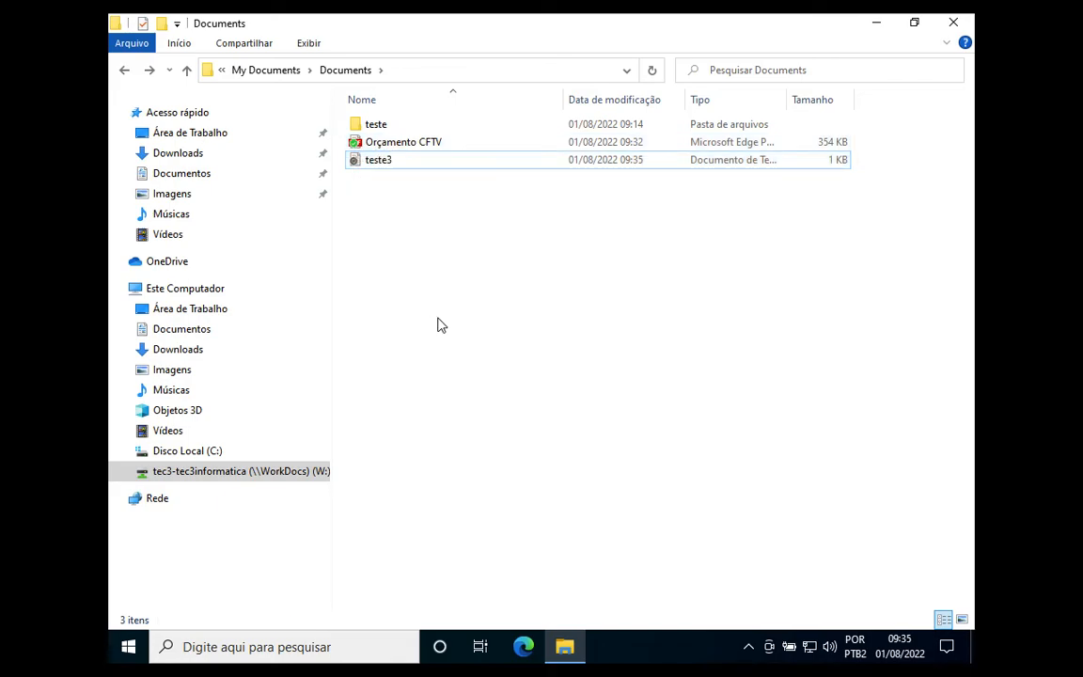
pyautogui.doubleClick(378, 126)
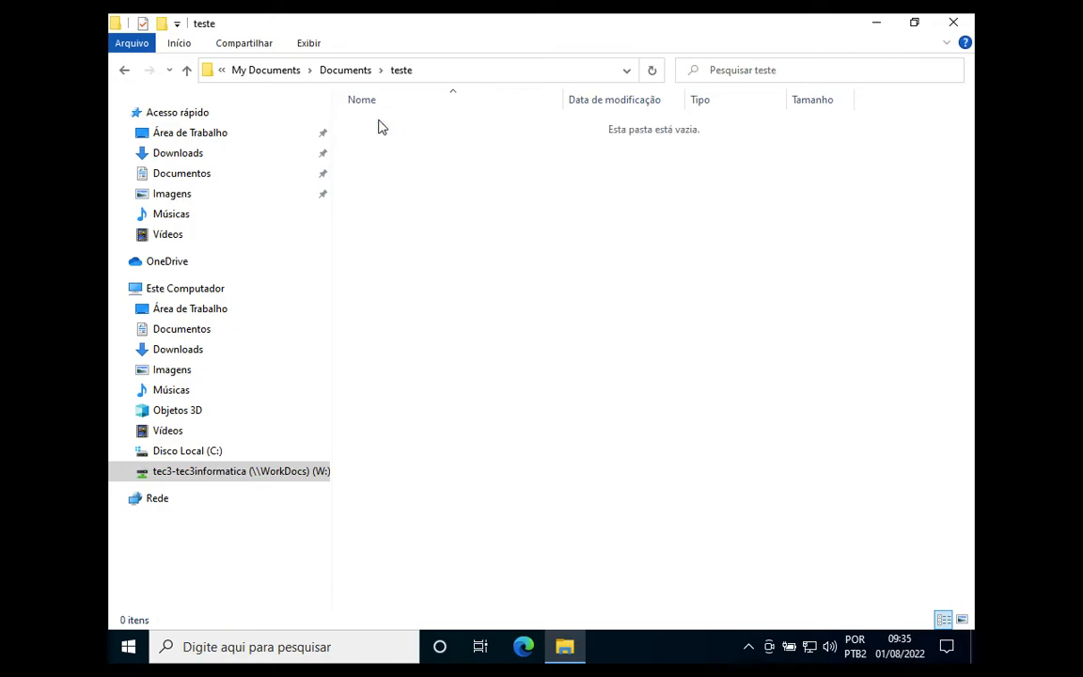
pyautogui.click(123, 72)
pyautogui.click(123, 71)
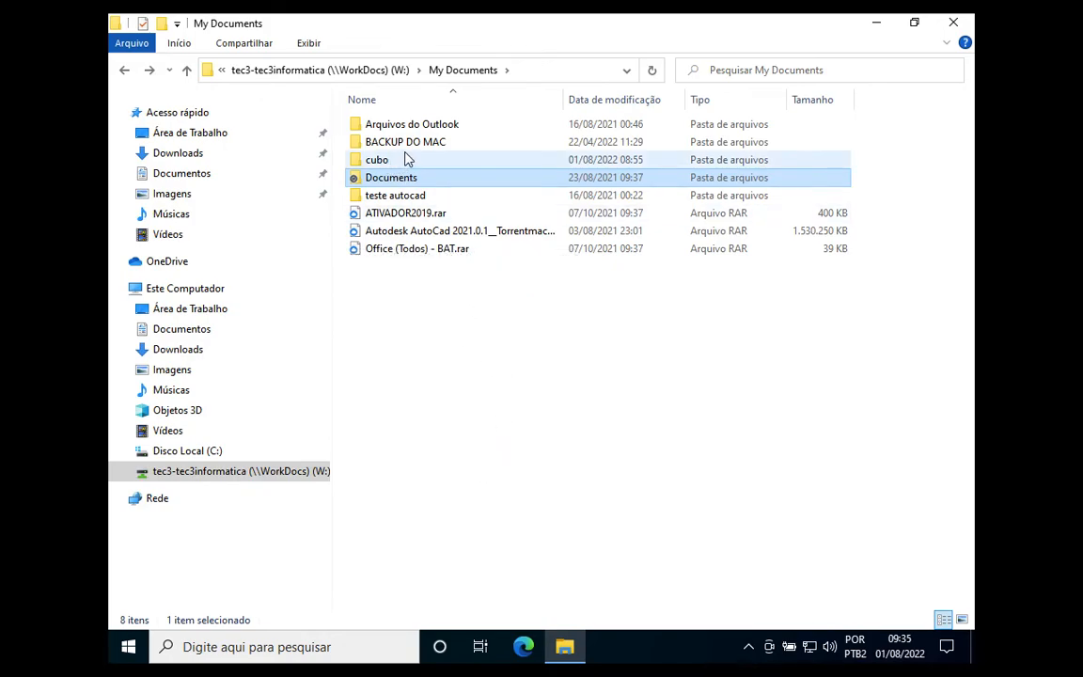
# Step: Revisit the Documents folder twice, ending back at My Documents on the W: drive
pyautogui.doubleClick(395, 180)
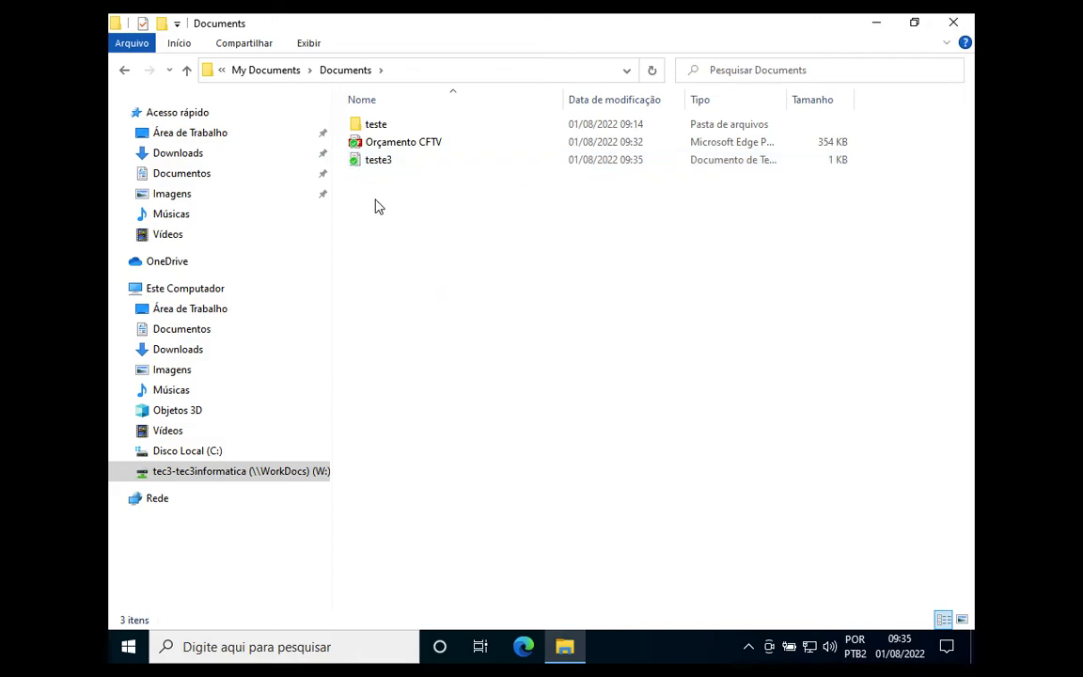
pyautogui.click(119, 69)
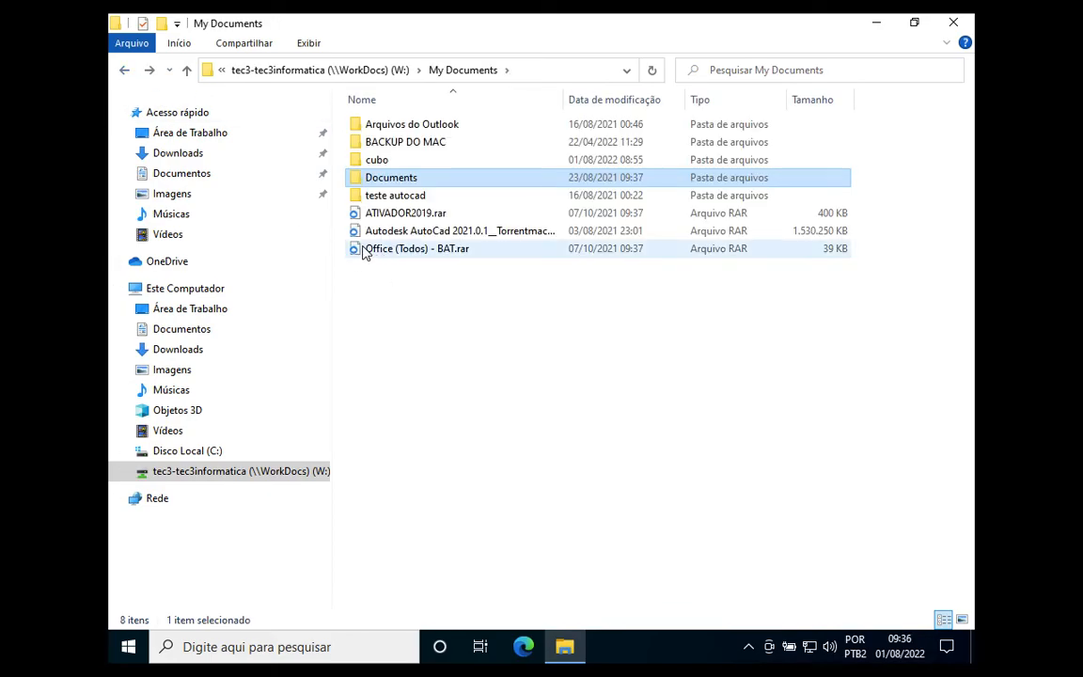
pyautogui.doubleClick(404, 182)
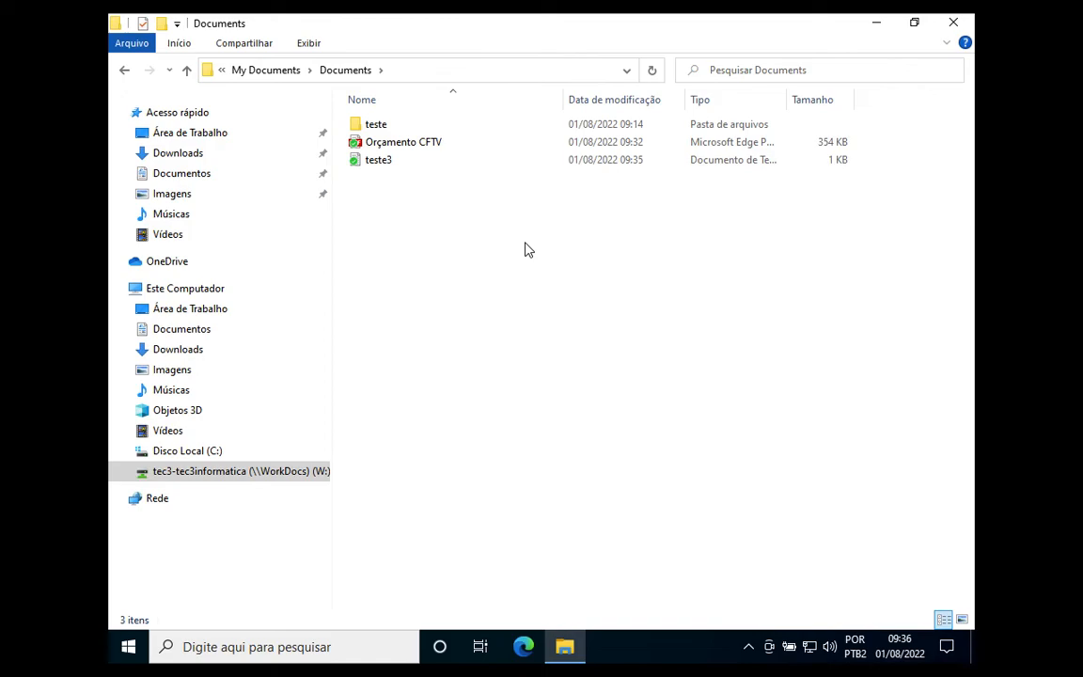
pyautogui.click(123, 73)
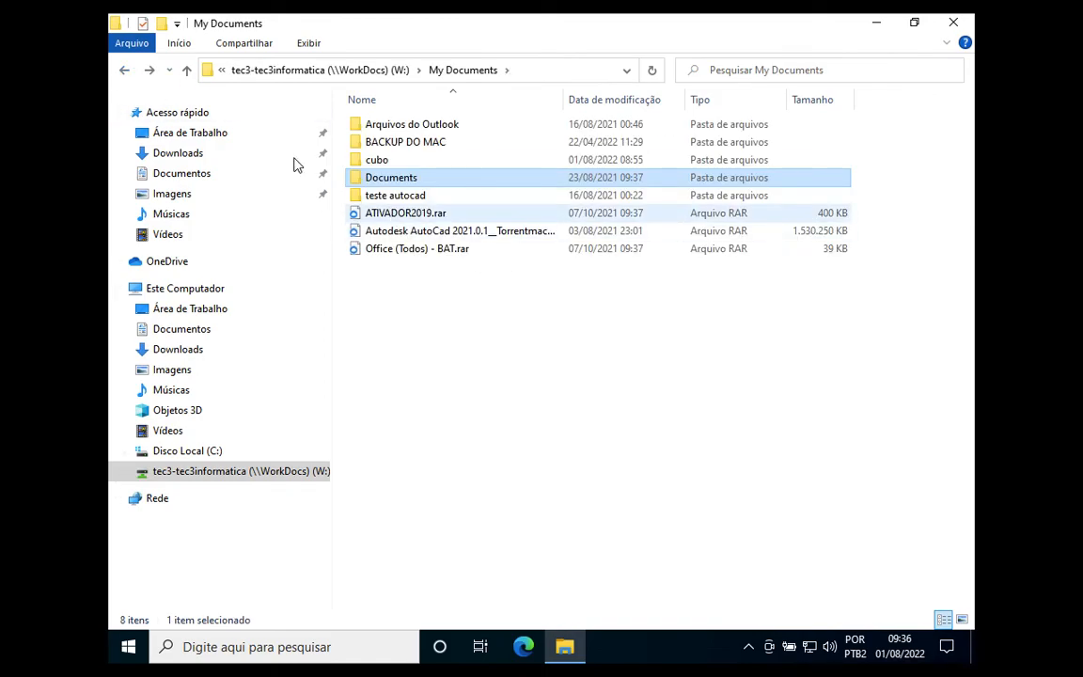
# Step: Look inside Shared With Me and its nova pasta folder, then return to the W: root
pyautogui.click(229, 472)
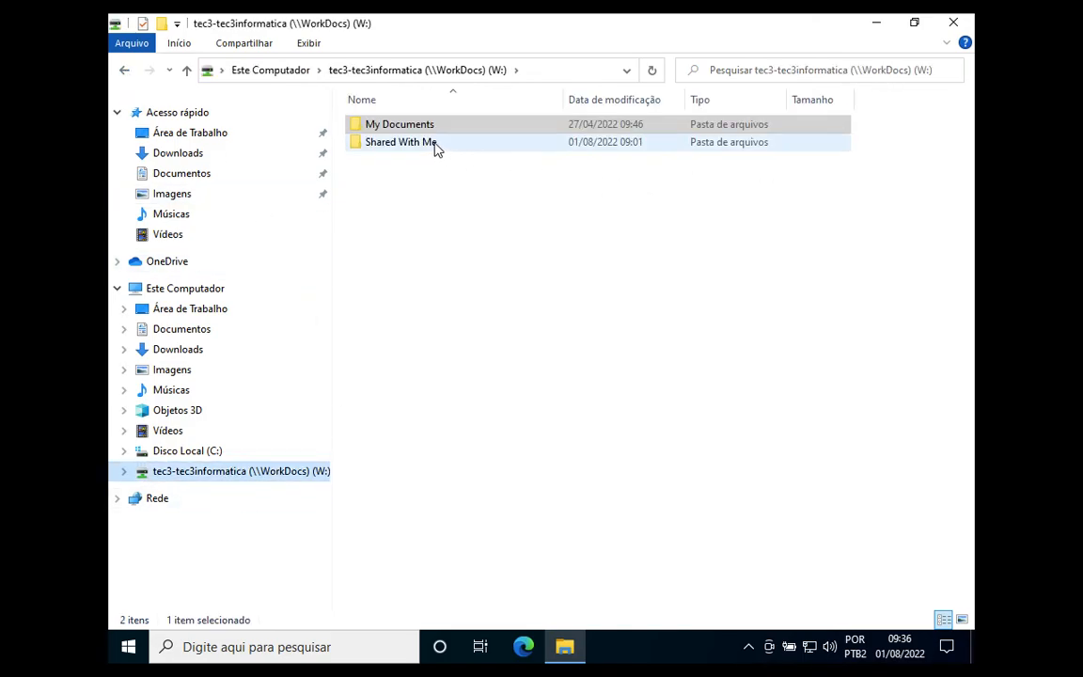
pyautogui.doubleClick(419, 144)
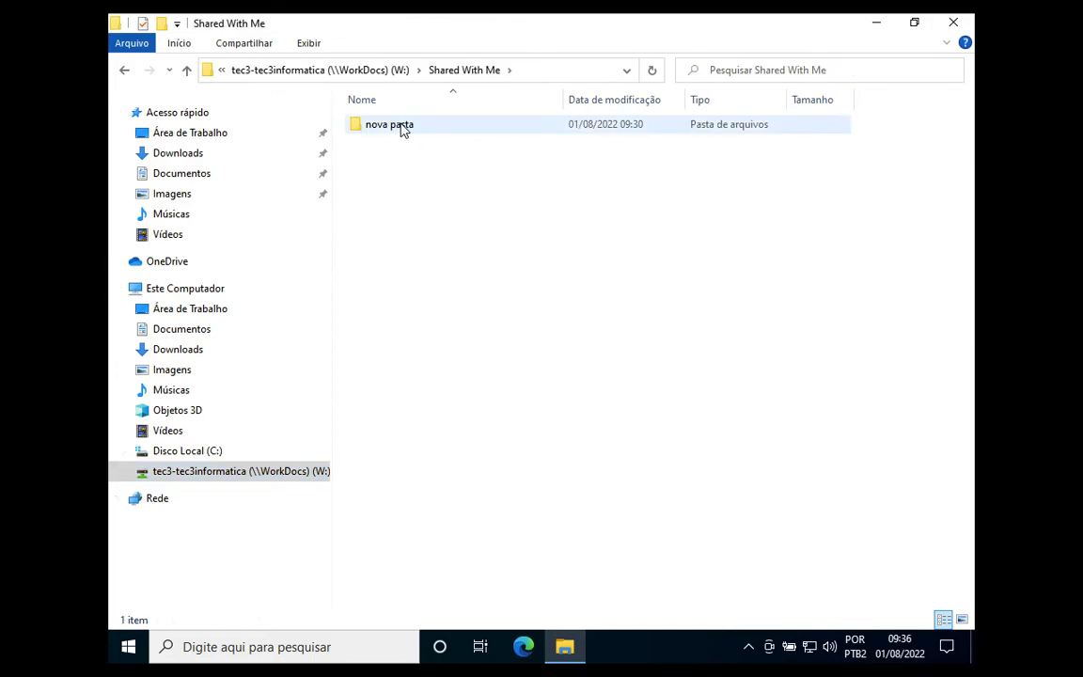
pyautogui.doubleClick(402, 128)
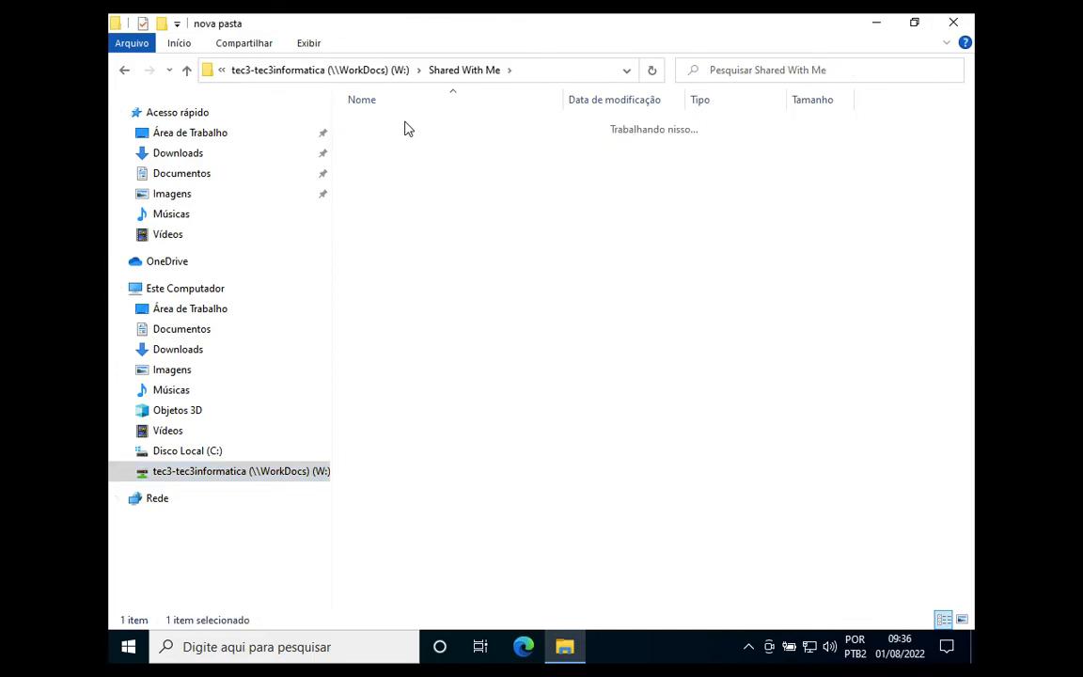
pyautogui.click(122, 72)
pyautogui.click(122, 72)
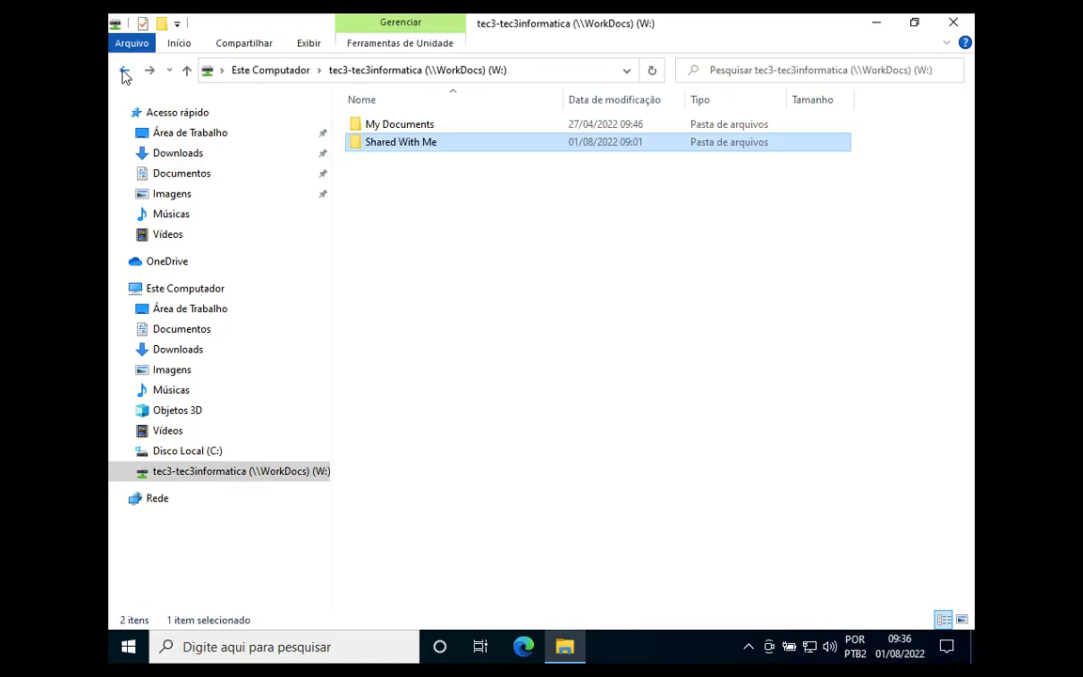
# Step: Reopen Shared With Me on W:, comparing it with the web app's shared folders list
pyautogui.click(403, 130)
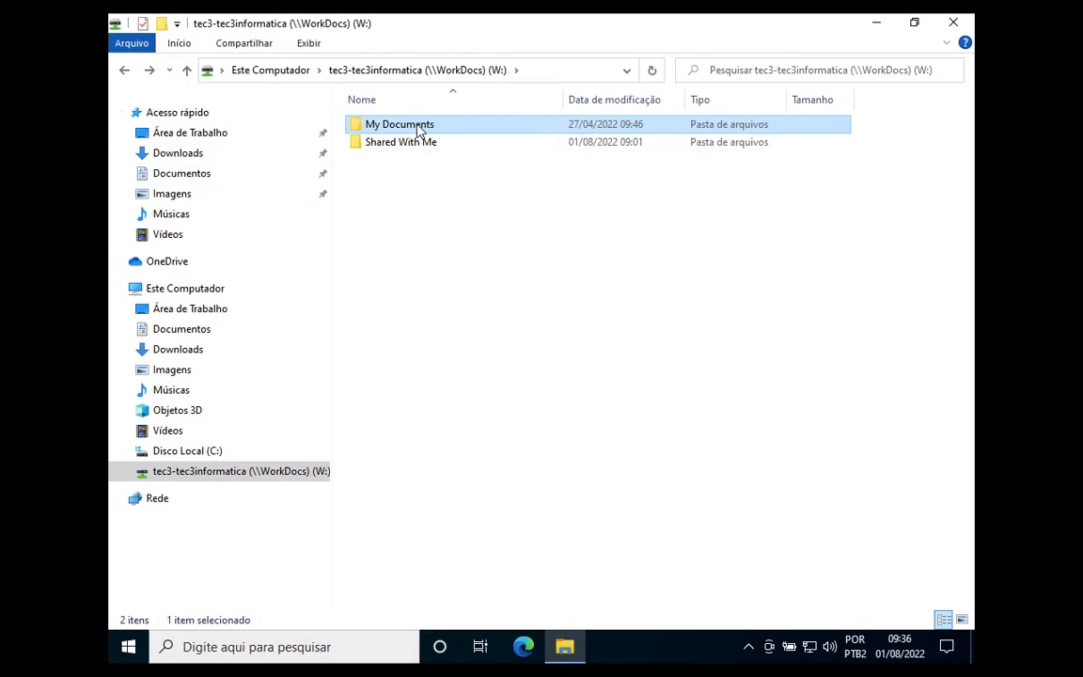
pyautogui.doubleClick(420, 131)
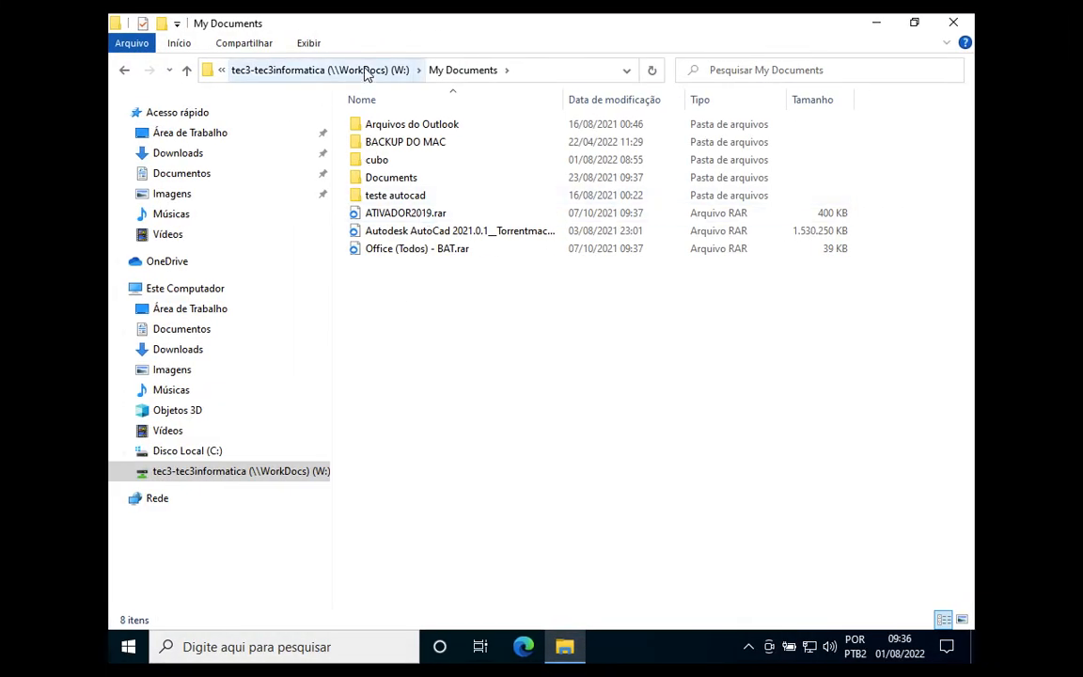
pyautogui.click(366, 73)
pyautogui.click(439, 149)
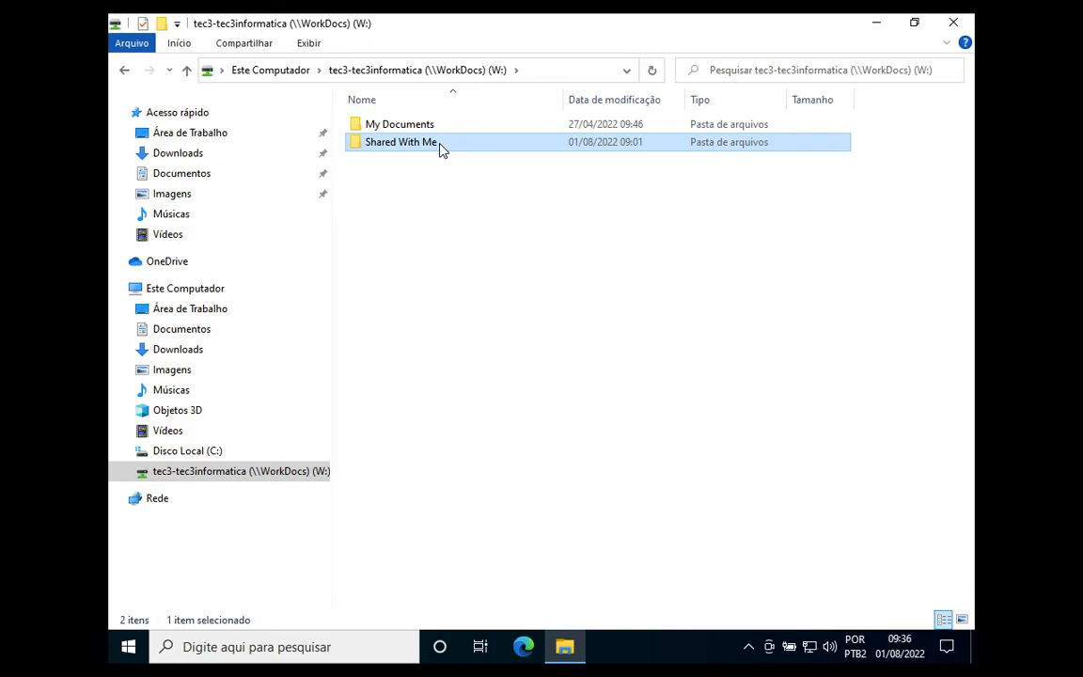
pyautogui.doubleClick(440, 149)
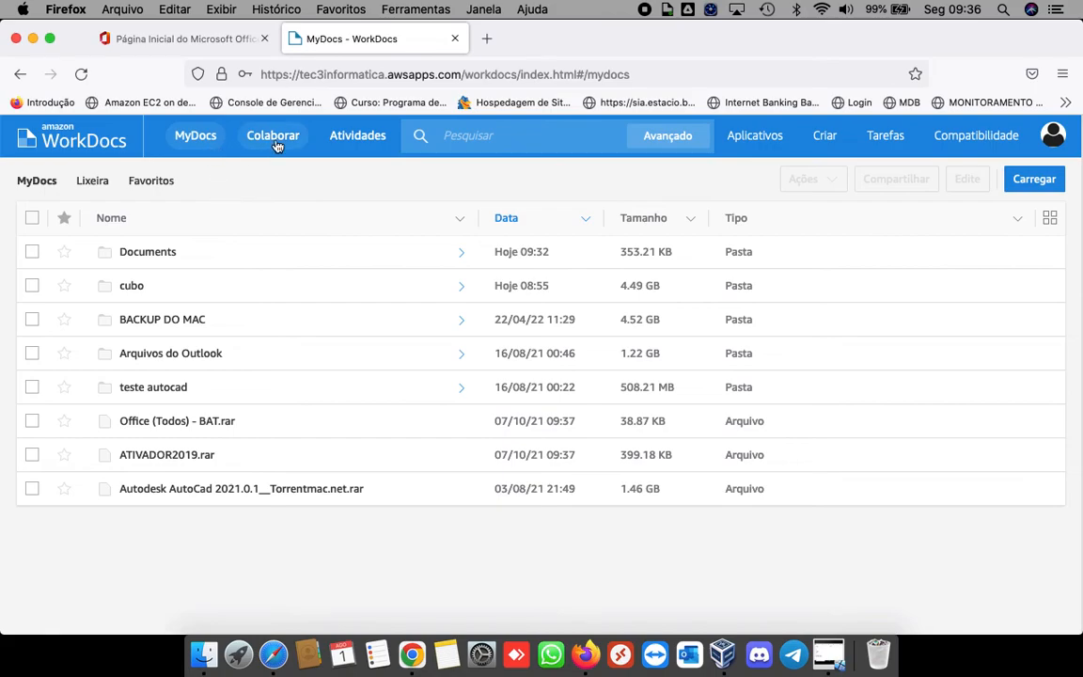
pyautogui.click(277, 143)
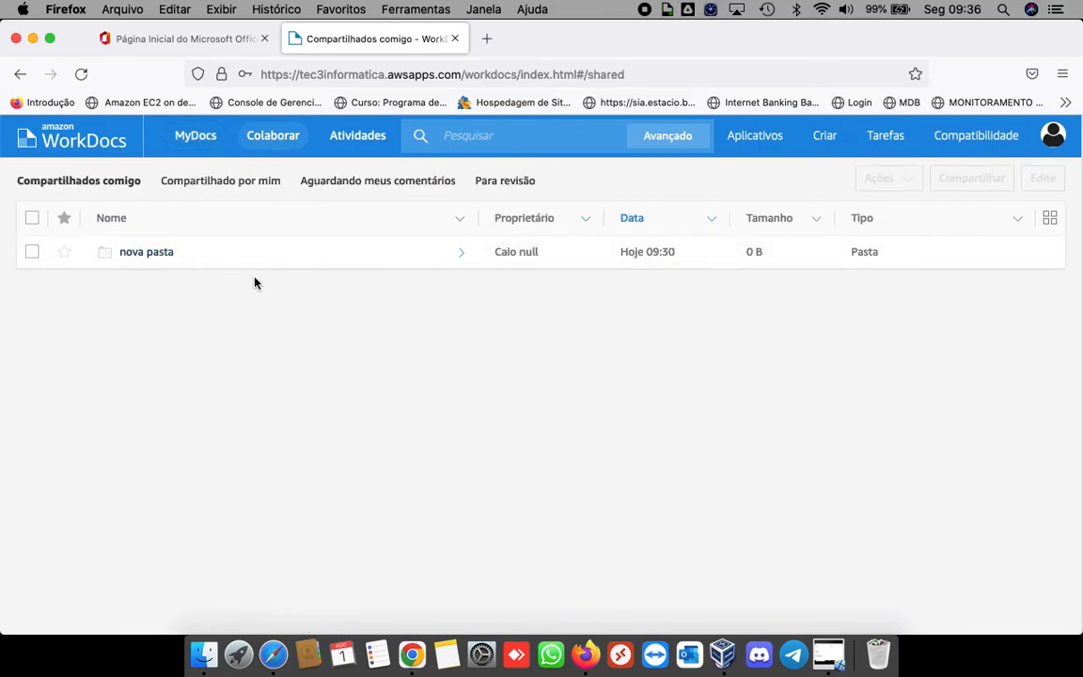
pyautogui.hotkey('ctrl', 'Right')
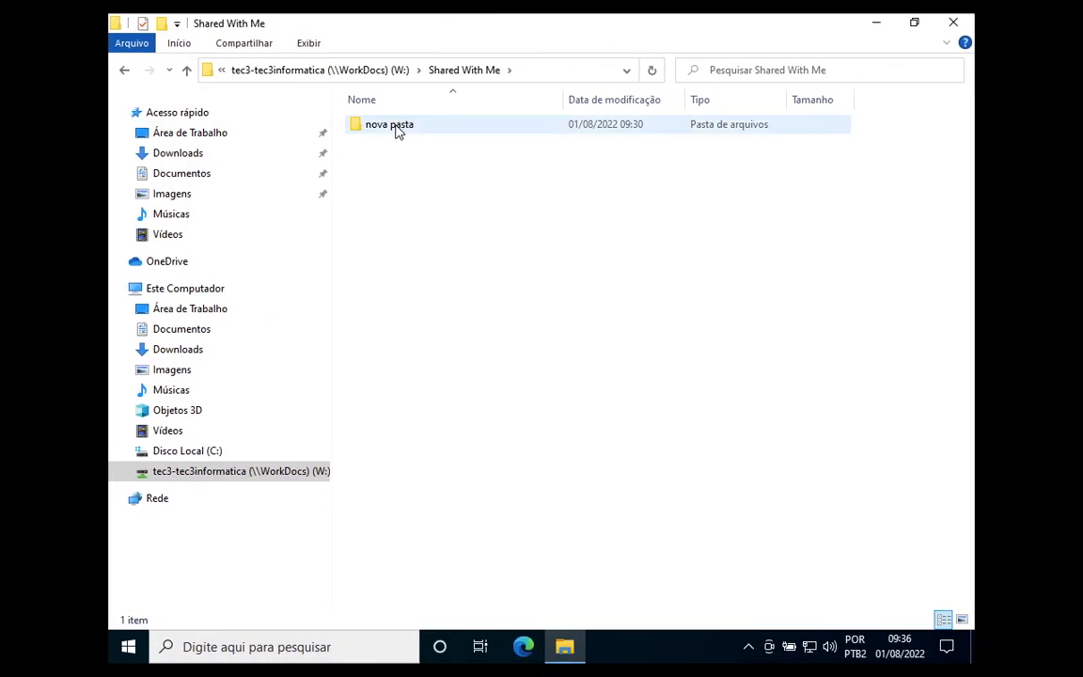
pyautogui.click(396, 130)
pyautogui.doubleClick(395, 126)
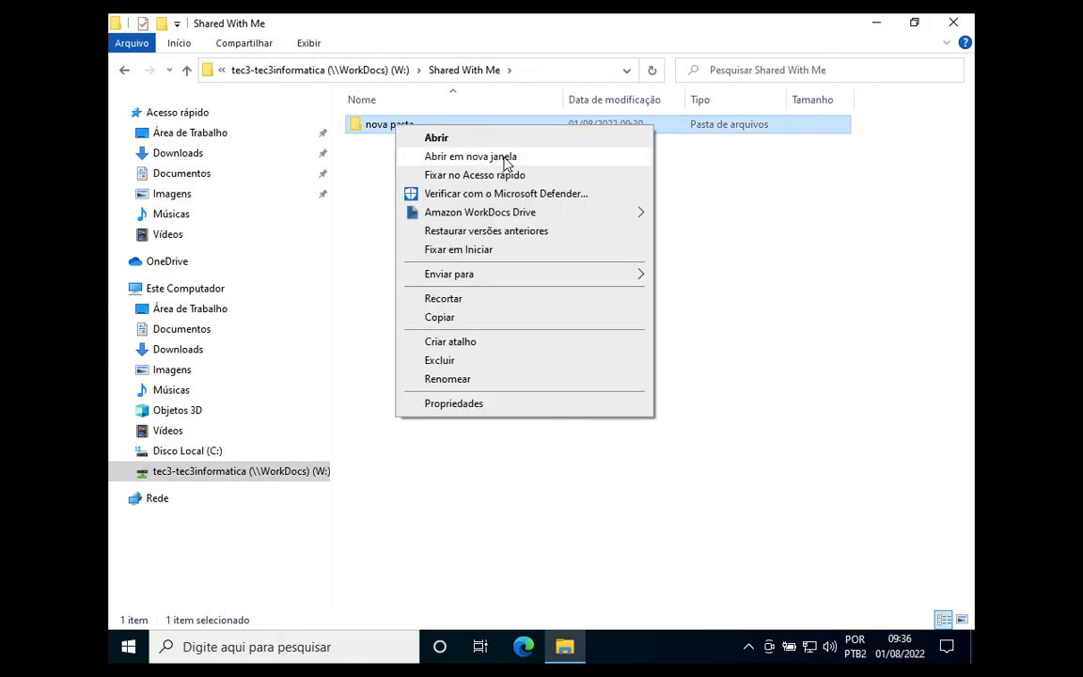
pyautogui.click(466, 404)
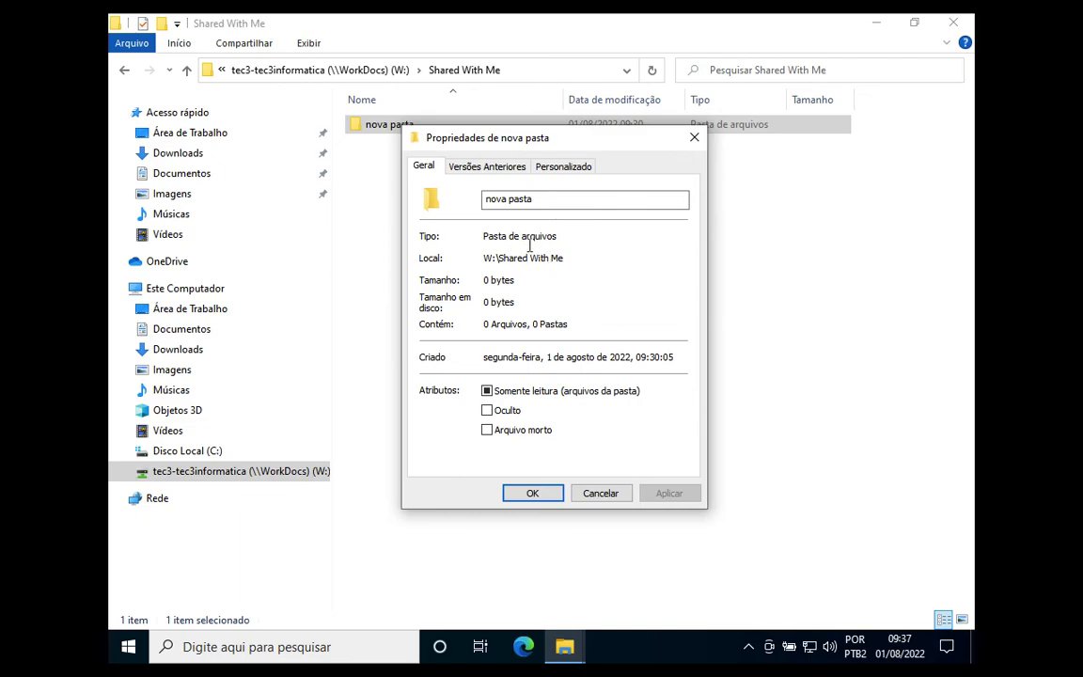
pyautogui.click(500, 166)
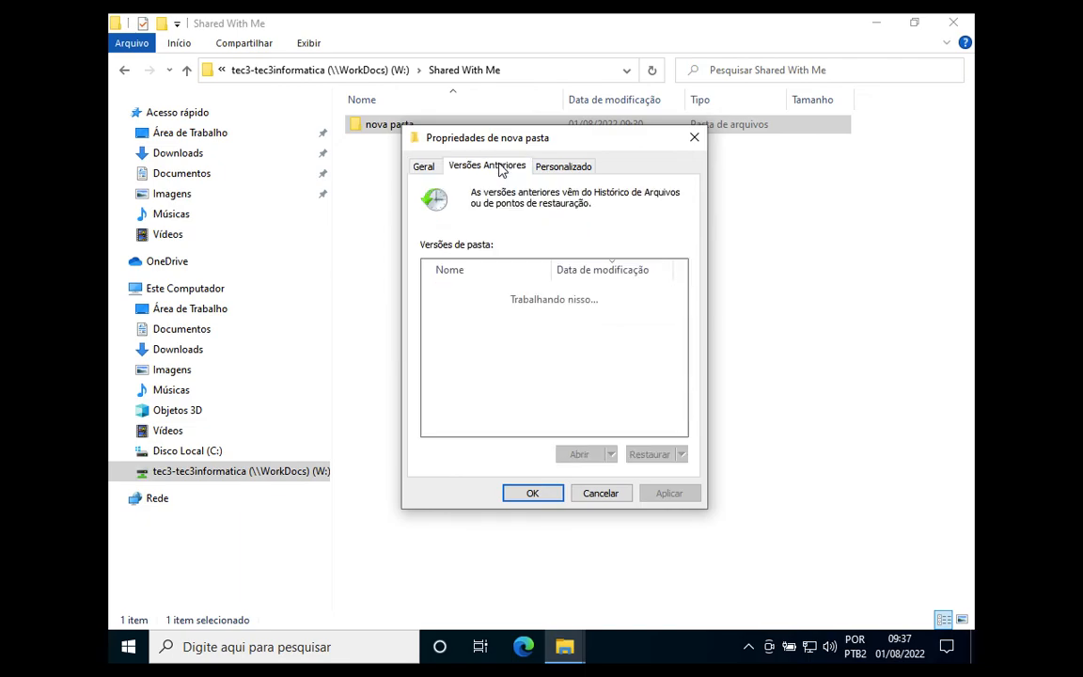
pyautogui.click(573, 169)
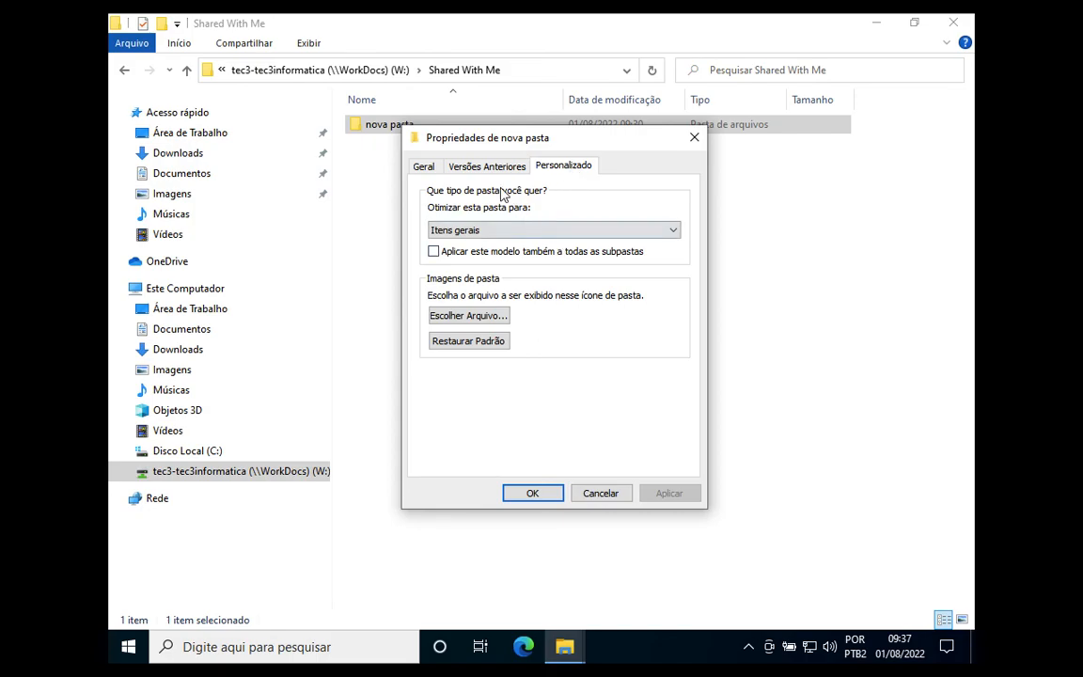
pyautogui.click(425, 168)
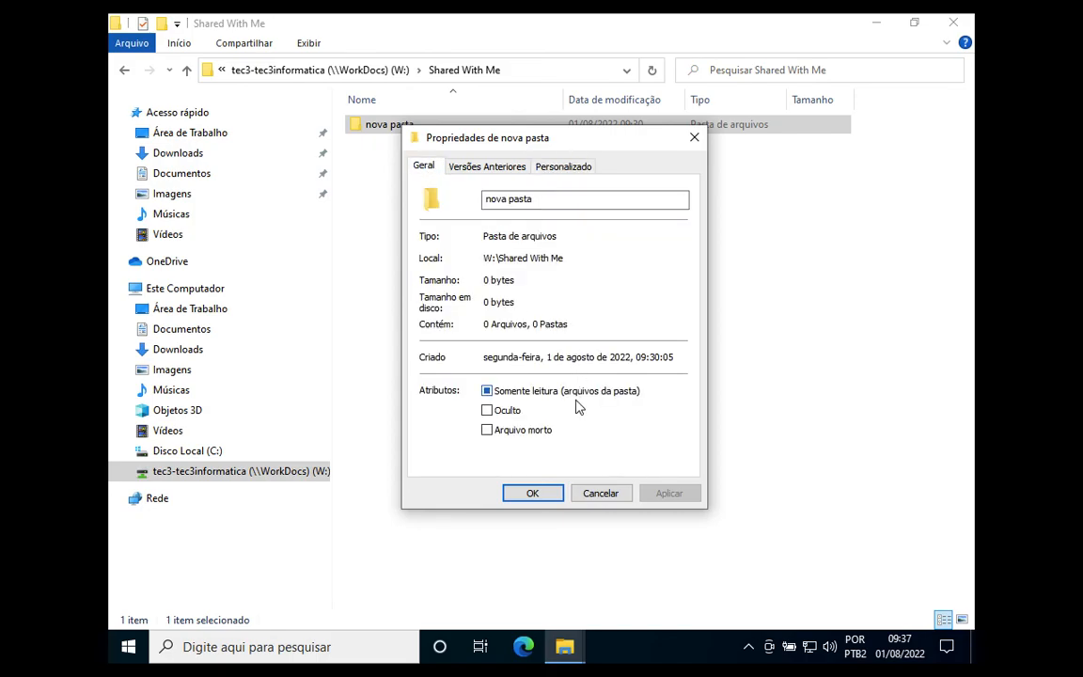
pyautogui.click(602, 495)
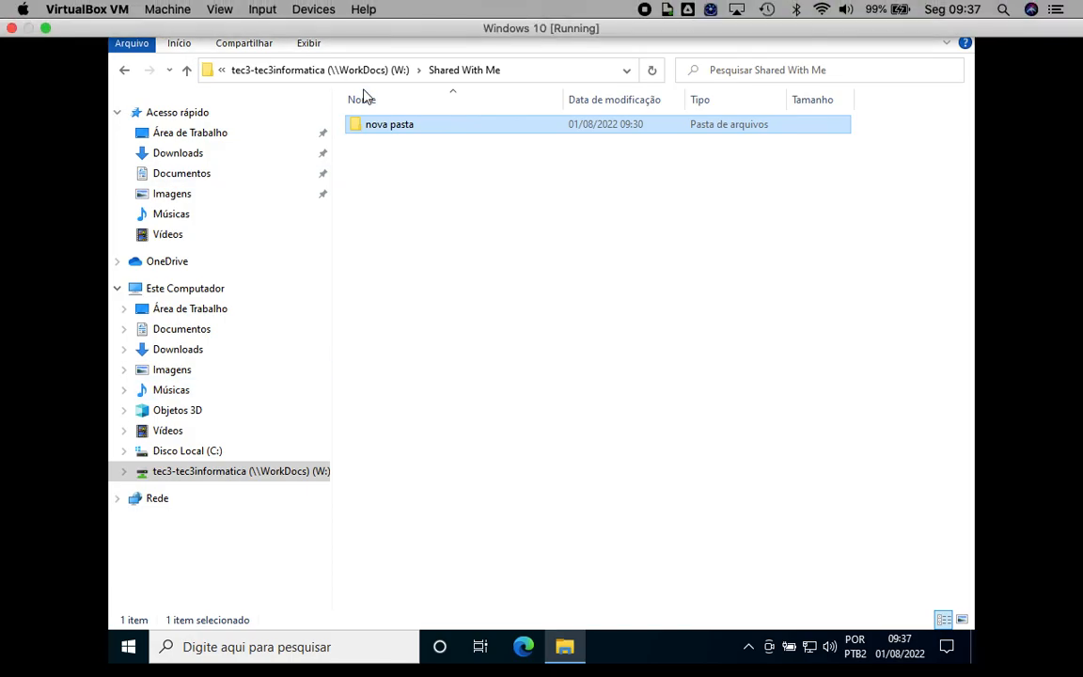
# Step: Navigate from the W: root through My Documents into Documents, showing teste, Orçamento CFTV and teste3
pyautogui.click(359, 75)
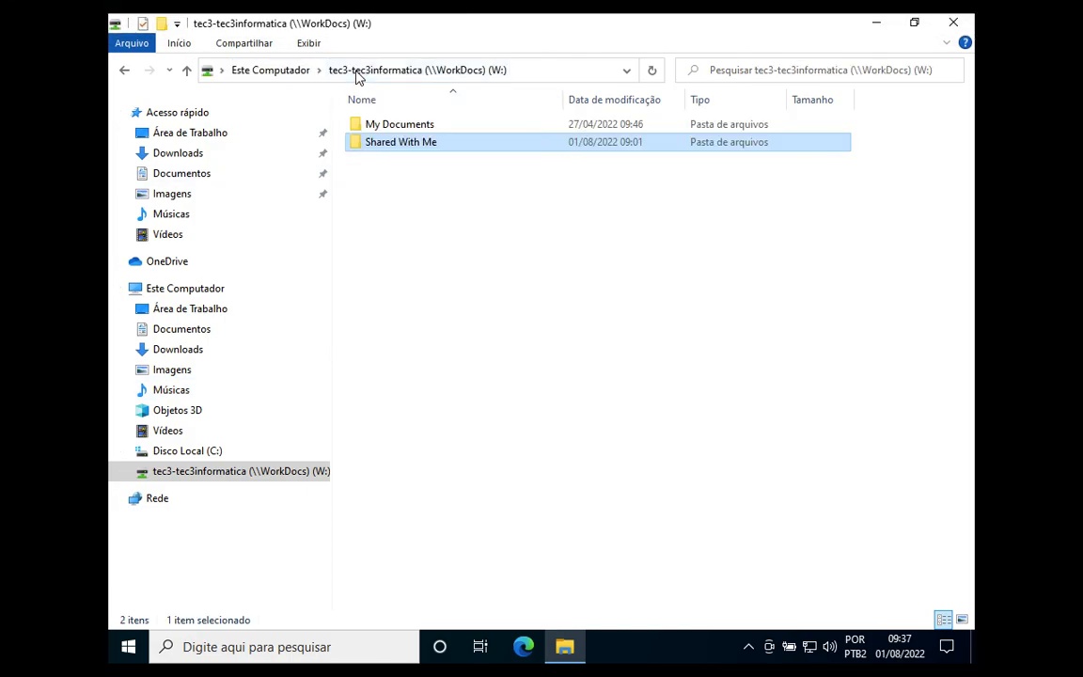
pyautogui.doubleClick(386, 131)
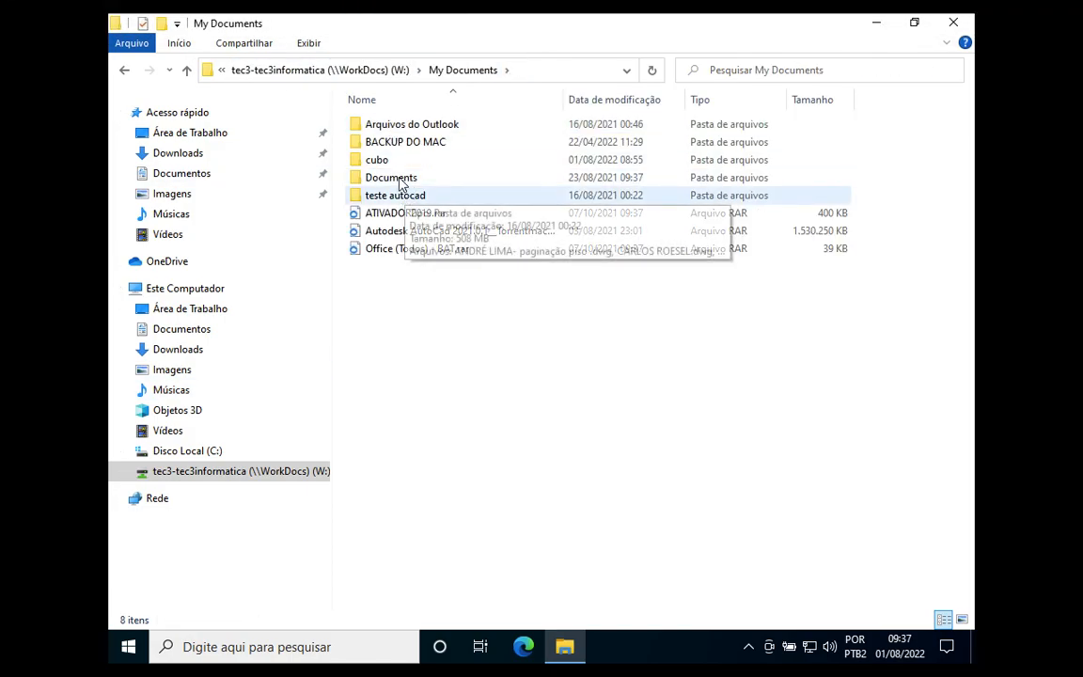
pyautogui.doubleClick(395, 178)
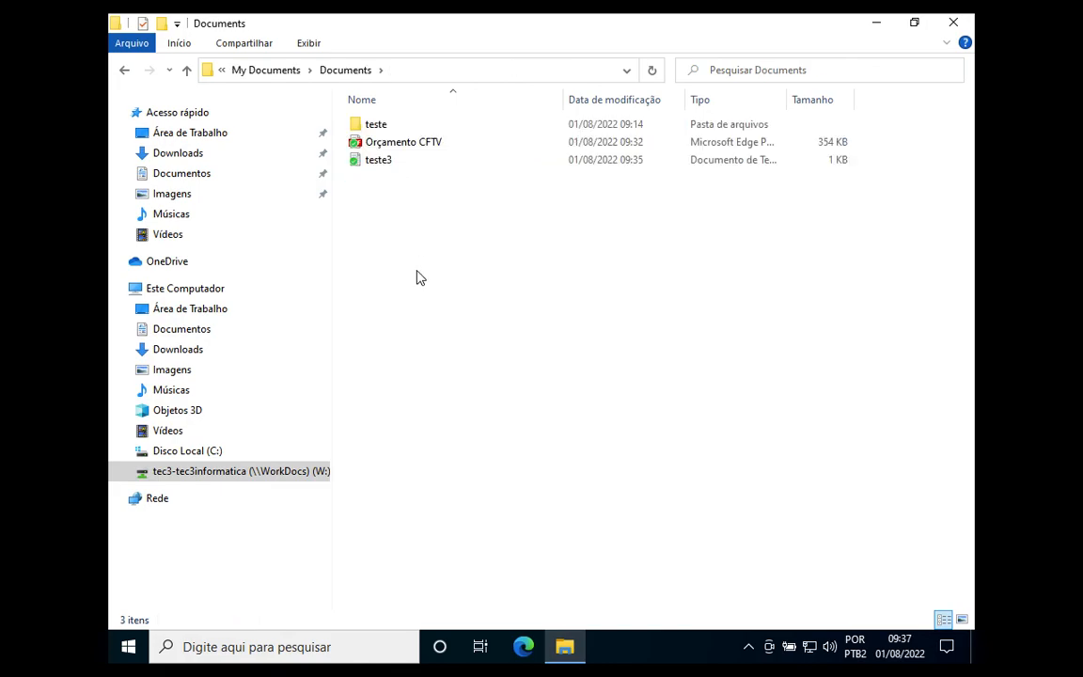